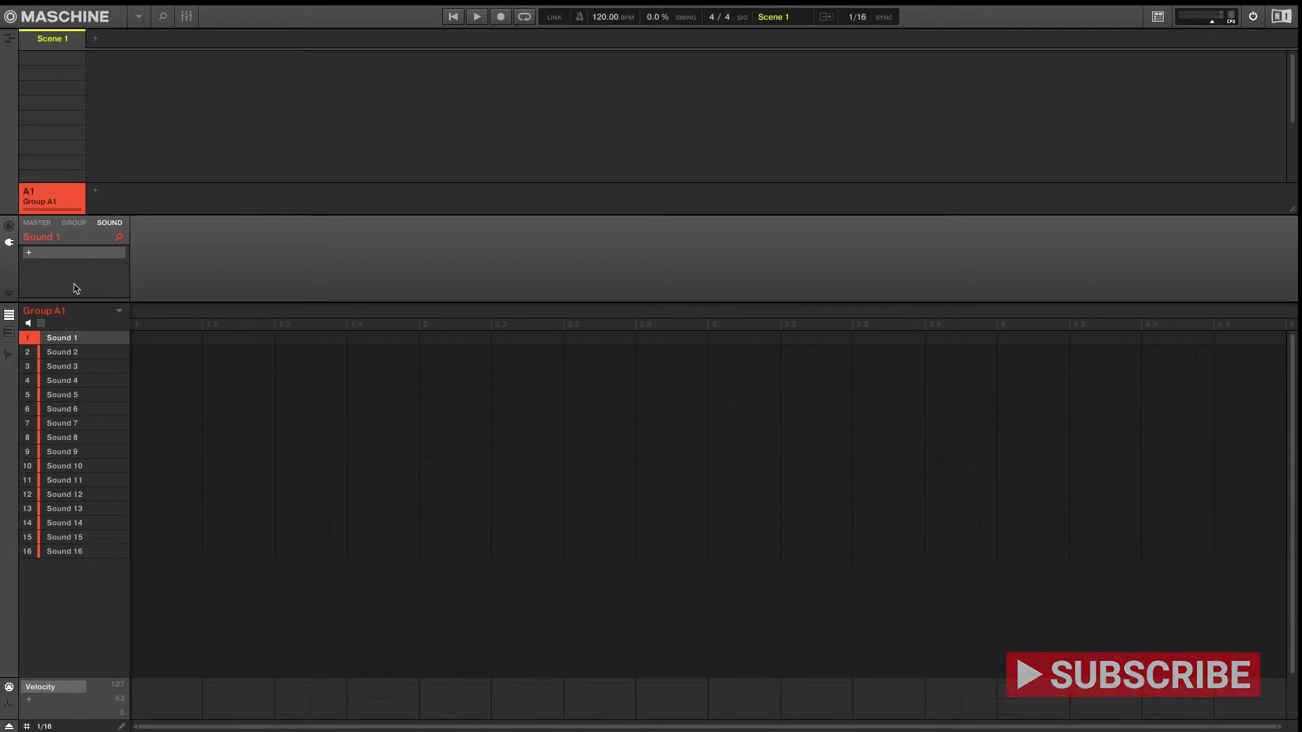
Step: Load the built-in Sampler onto Sound 1 with polyphony 1 and MP60 engine mode
{"action": "left_click", "coordinate": [28, 253]}
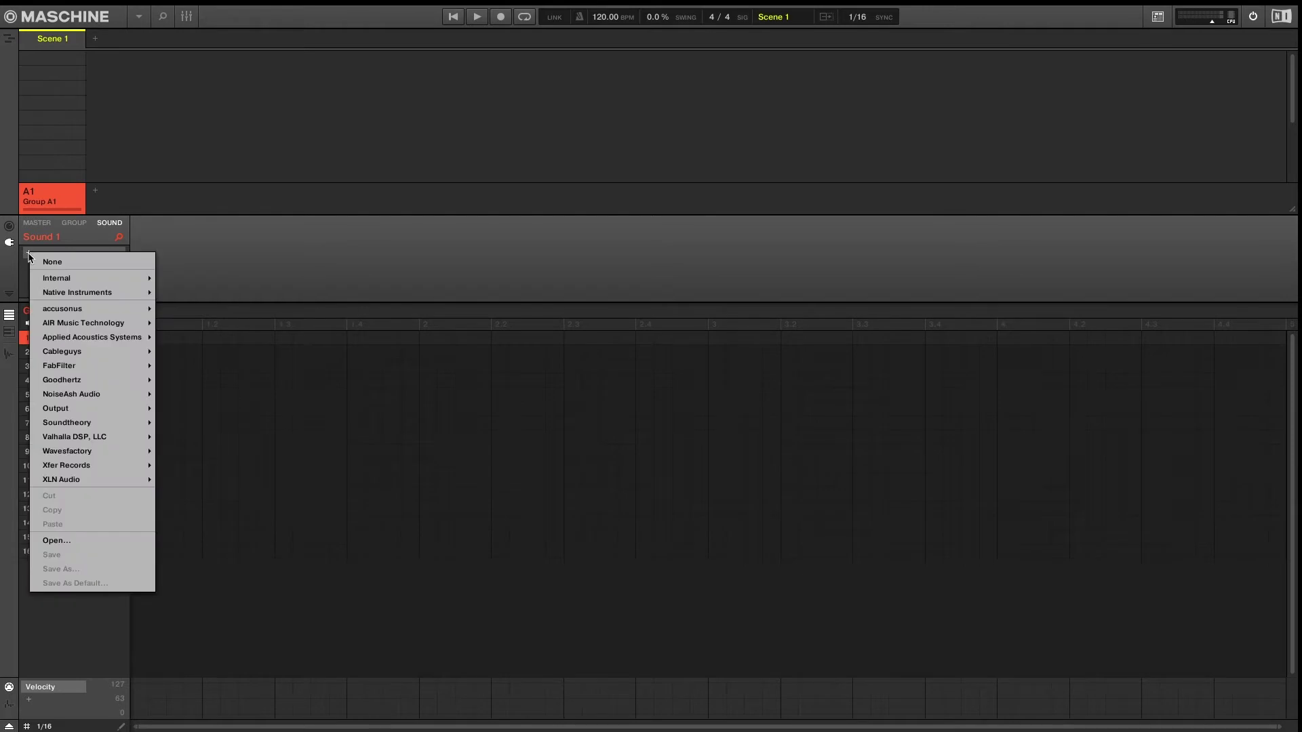
{"action": "mouse_move", "coordinate": [41, 277]}
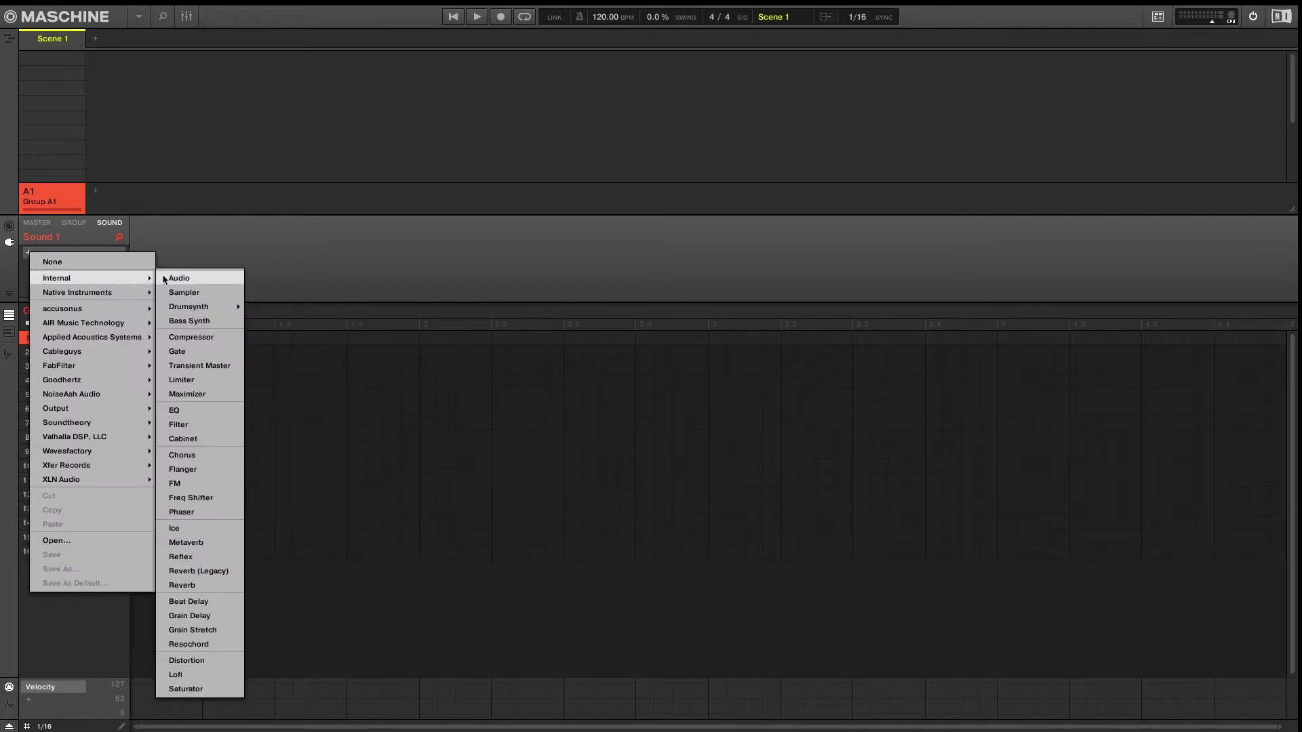
{"action": "left_click", "coordinate": [179, 293]}
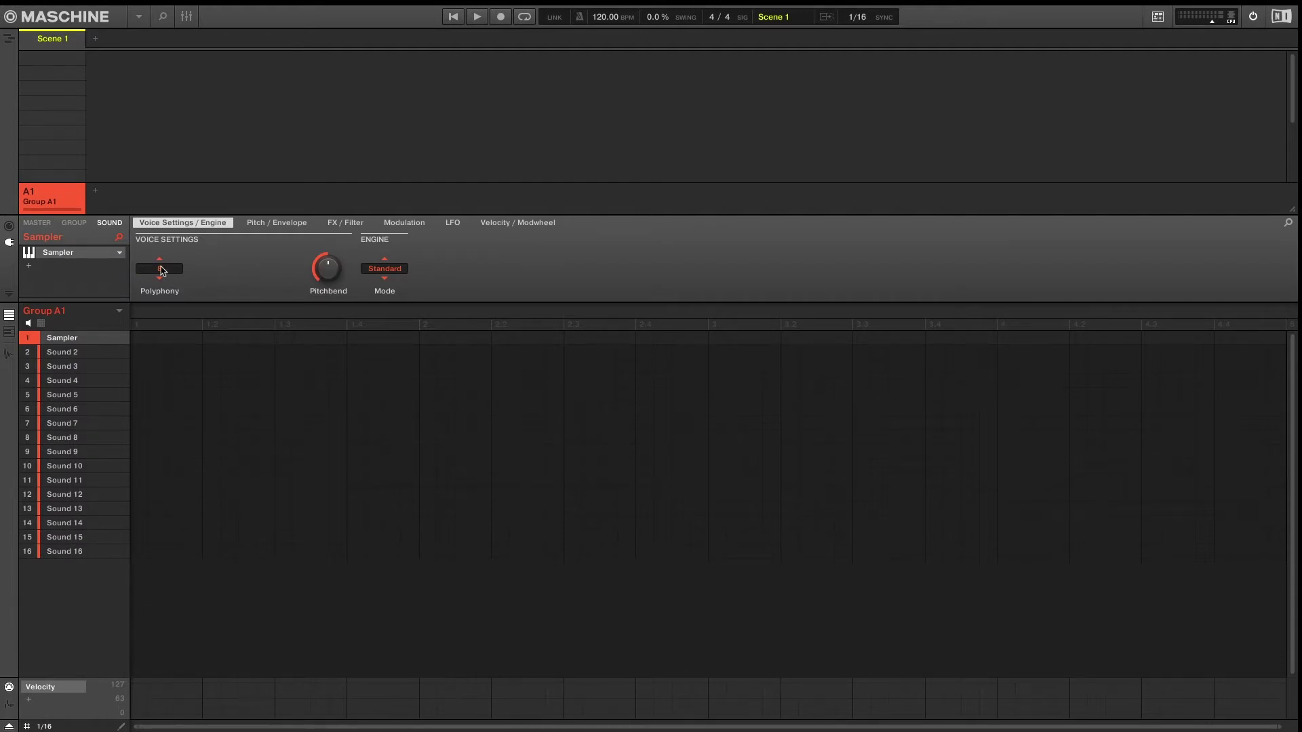
{"action": "left_click", "coordinate": [160, 269]}
{"action": "left_click", "coordinate": [189, 305]}
{"action": "left_click", "coordinate": [384, 268]}
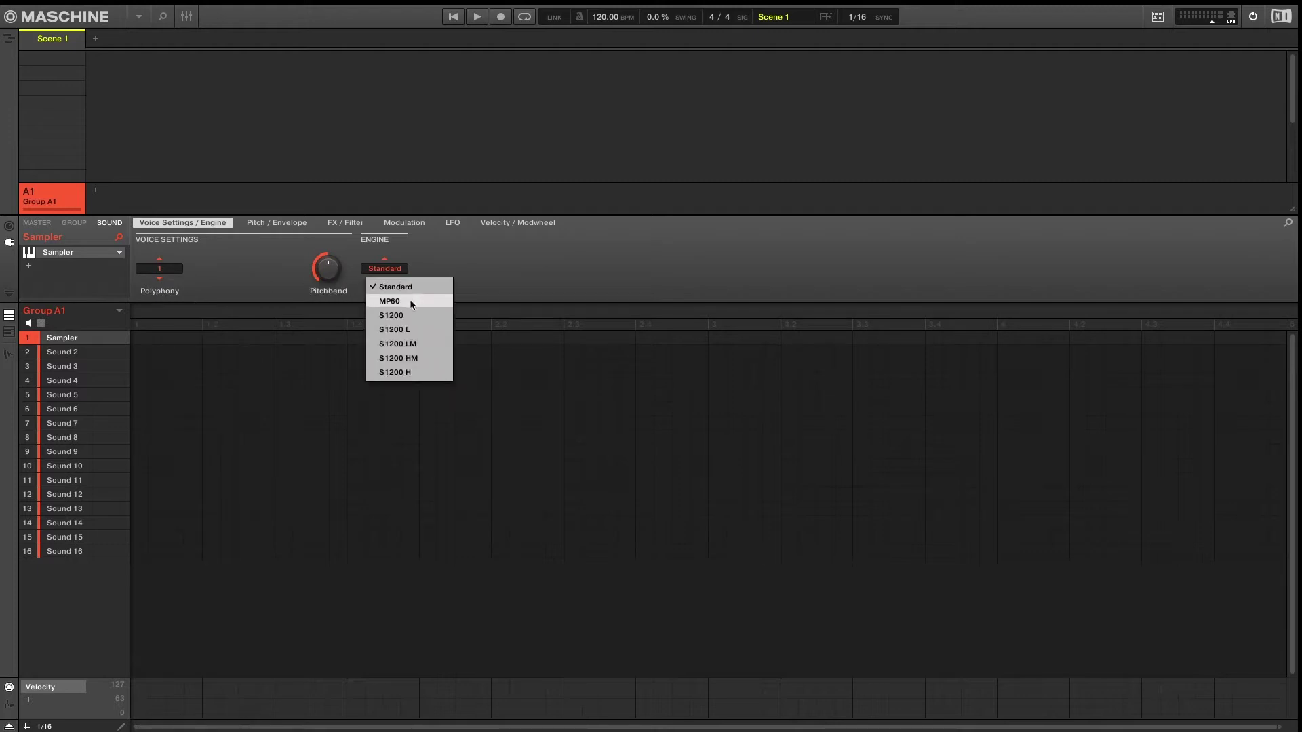
{"action": "left_click", "coordinate": [411, 300]}
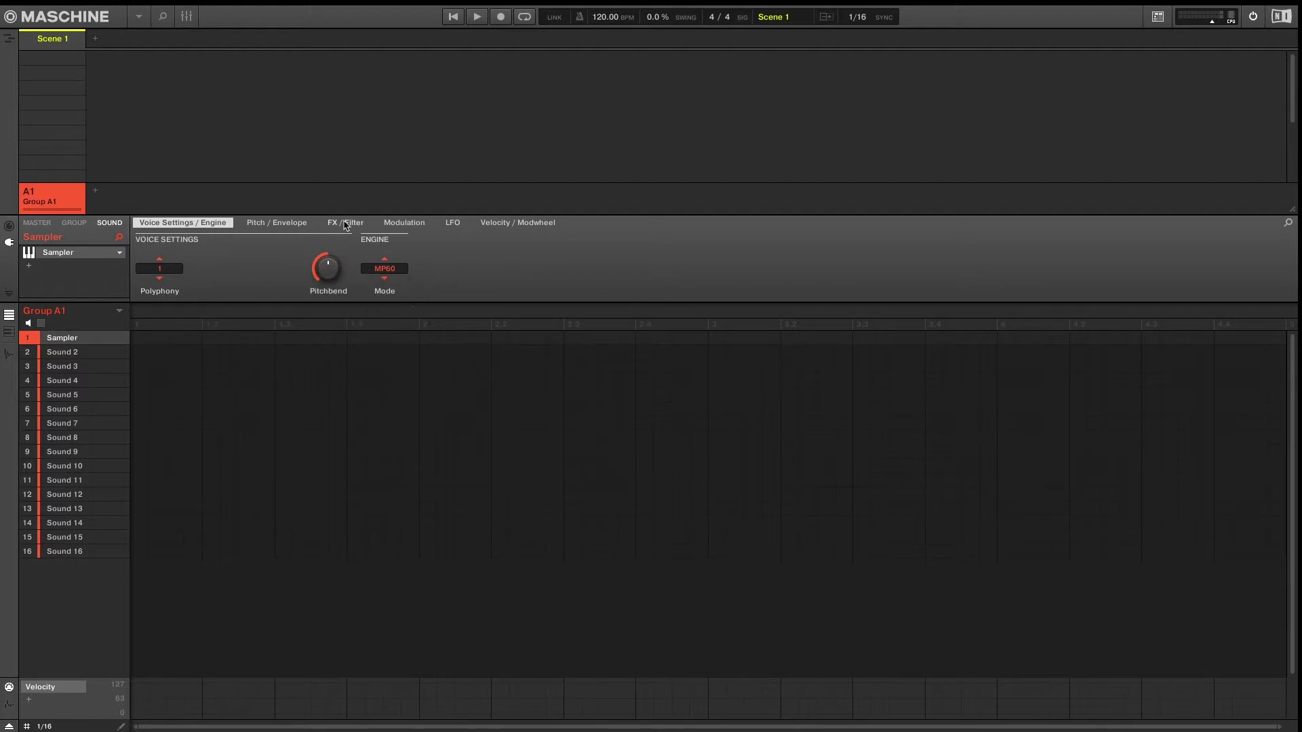
Step: Add some drive, set an HP2 filter with lowered cutoff, and turn LFO speed near minimum
{"action": "left_click", "coordinate": [346, 223]}
{"action": "left_click_drag", "start_coordinate": [215, 269], "coordinate": [328, 248]}
{"action": "left_click", "coordinate": [384, 269]}
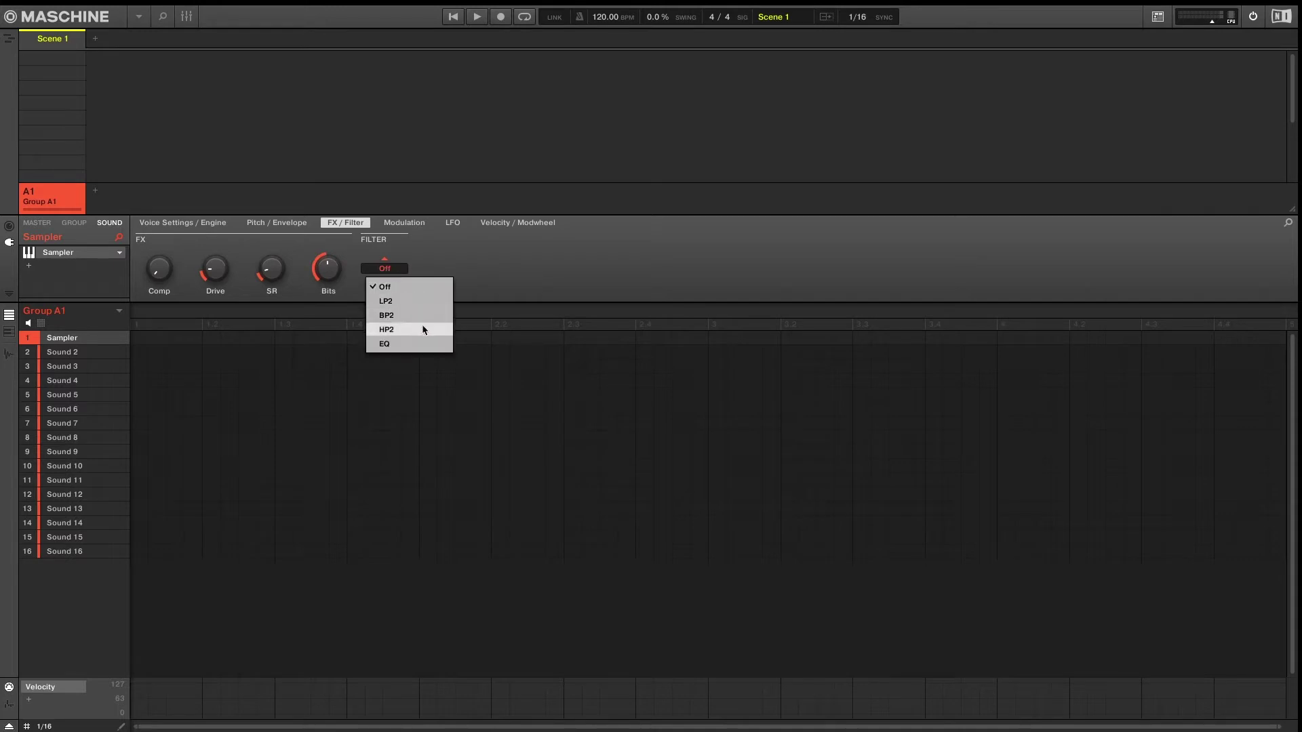
{"action": "left_click", "coordinate": [422, 328]}
{"action": "left_click_drag", "start_coordinate": [439, 271], "coordinate": [384, 271]}
{"action": "left_click", "coordinate": [453, 223]}
{"action": "left_click_drag", "start_coordinate": [215, 268], "coordinate": [215, 285]}
{"action": "left_click", "coordinate": [211, 225]}
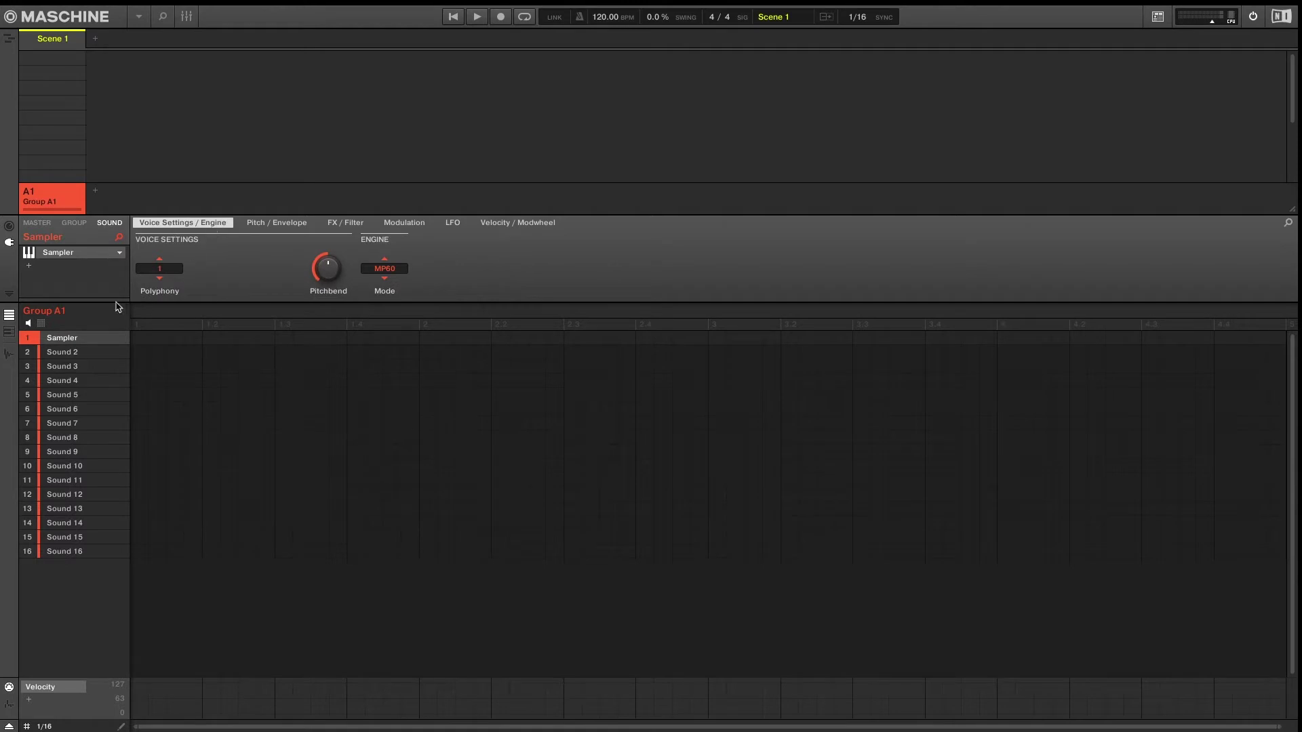
Step: Save the Sampler's settings as a user preset named 'Barrys Sampler'
{"action": "right_click", "coordinate": [85, 258]}
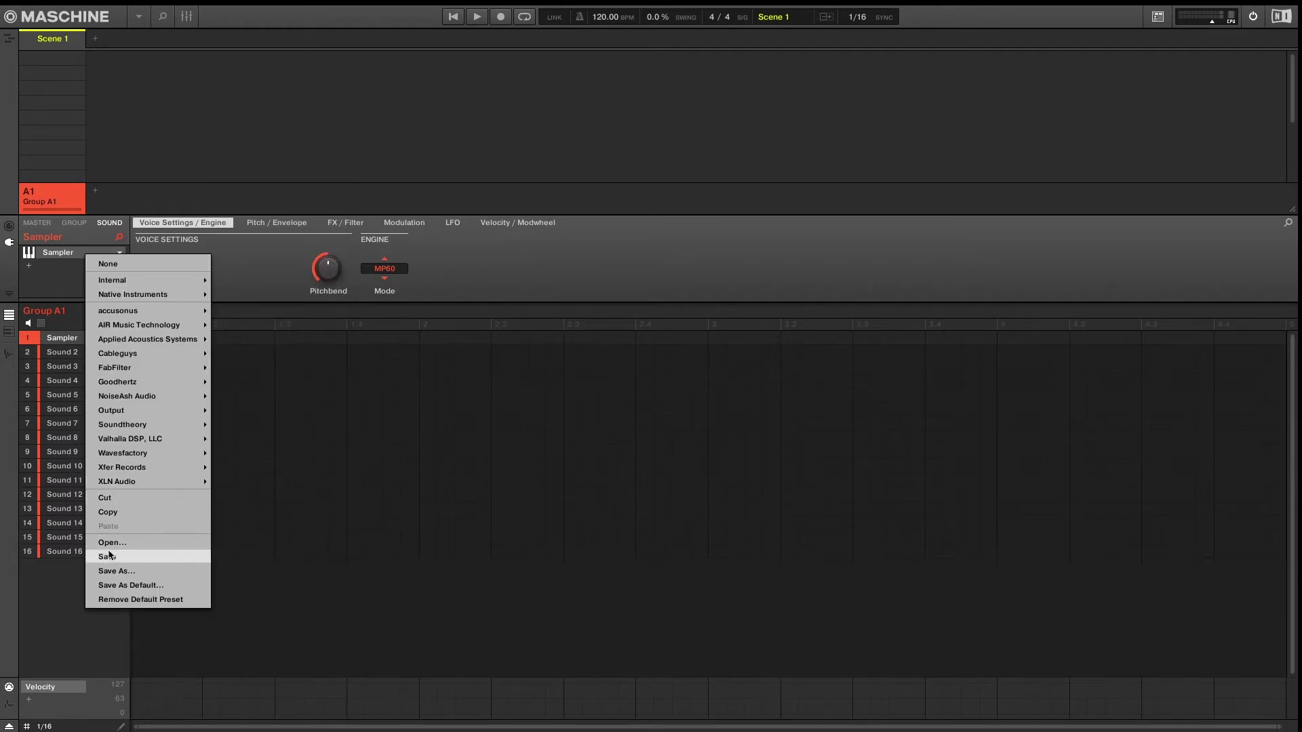
{"action": "left_click", "coordinate": [109, 556]}
{"action": "type", "text": "Barrys Sampler"}
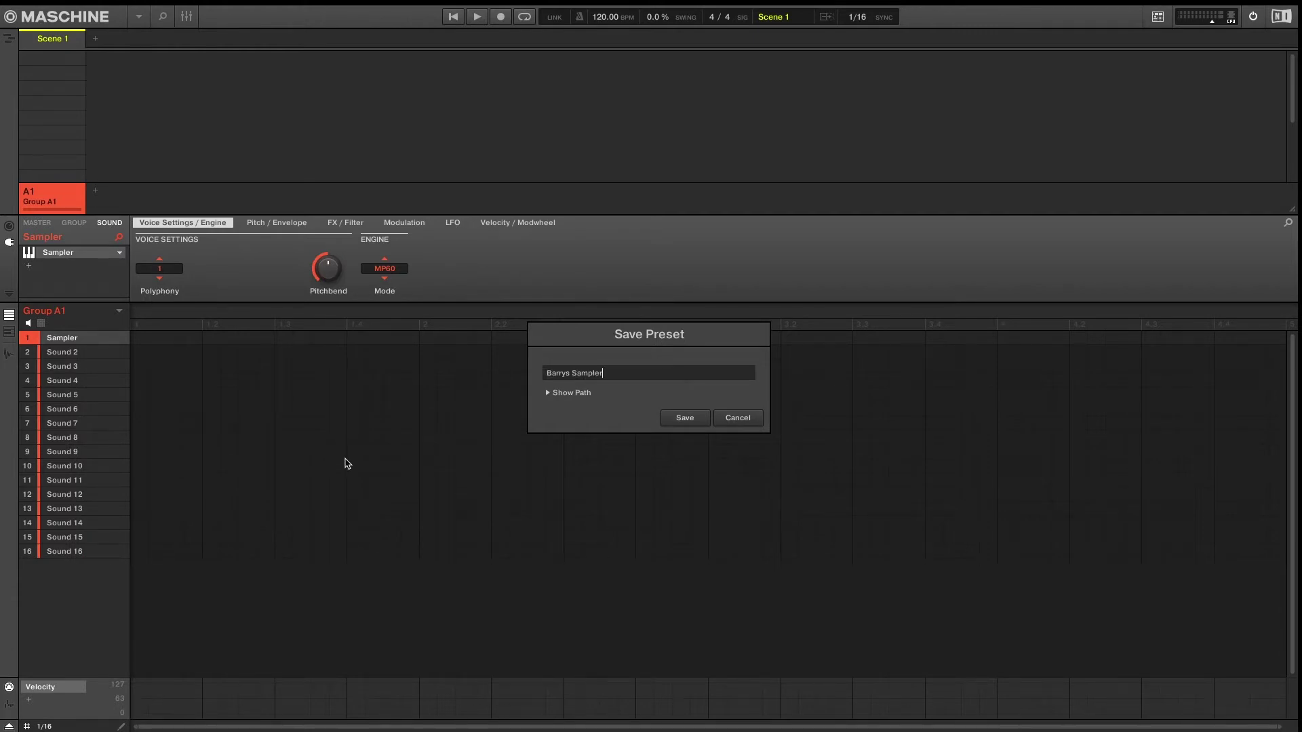
{"action": "left_click", "coordinate": [681, 418]}
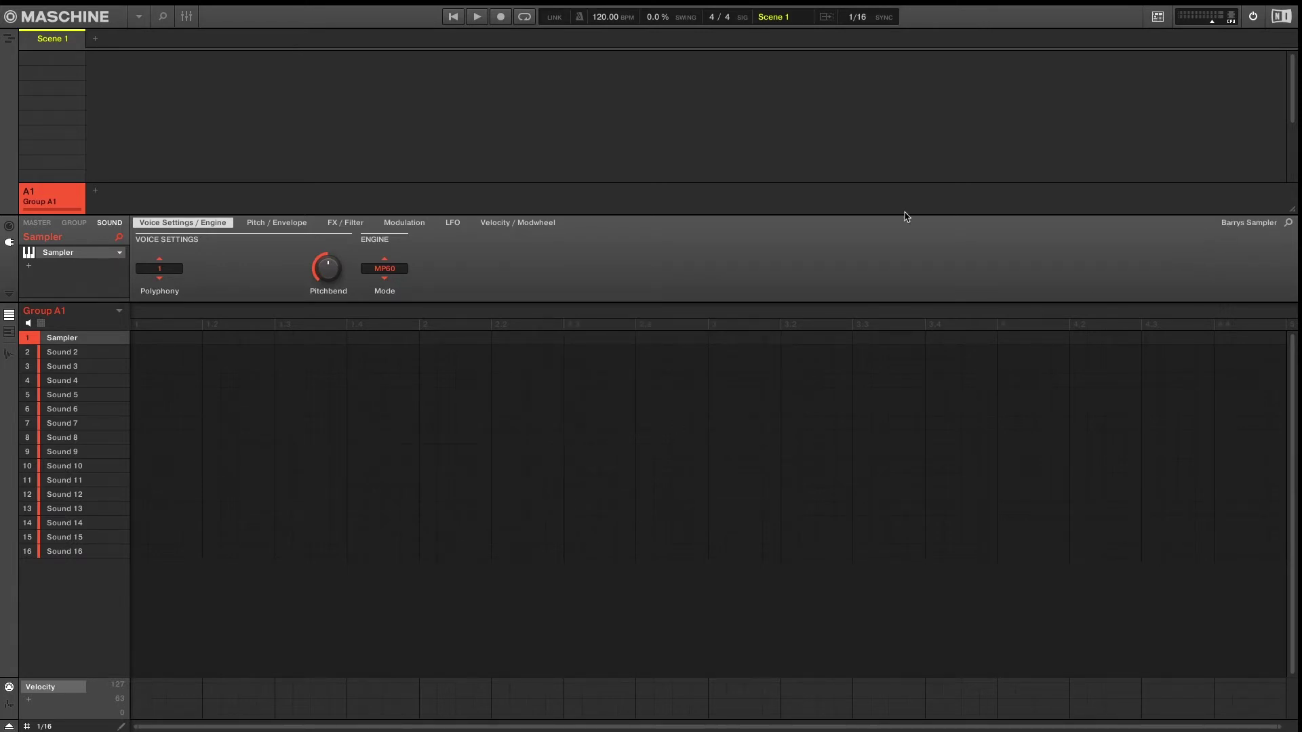
Step: Load the 'Barrys Sampler' user preset onto Sound 2 from the Library's User filter
{"action": "left_click", "coordinate": [53, 354]}
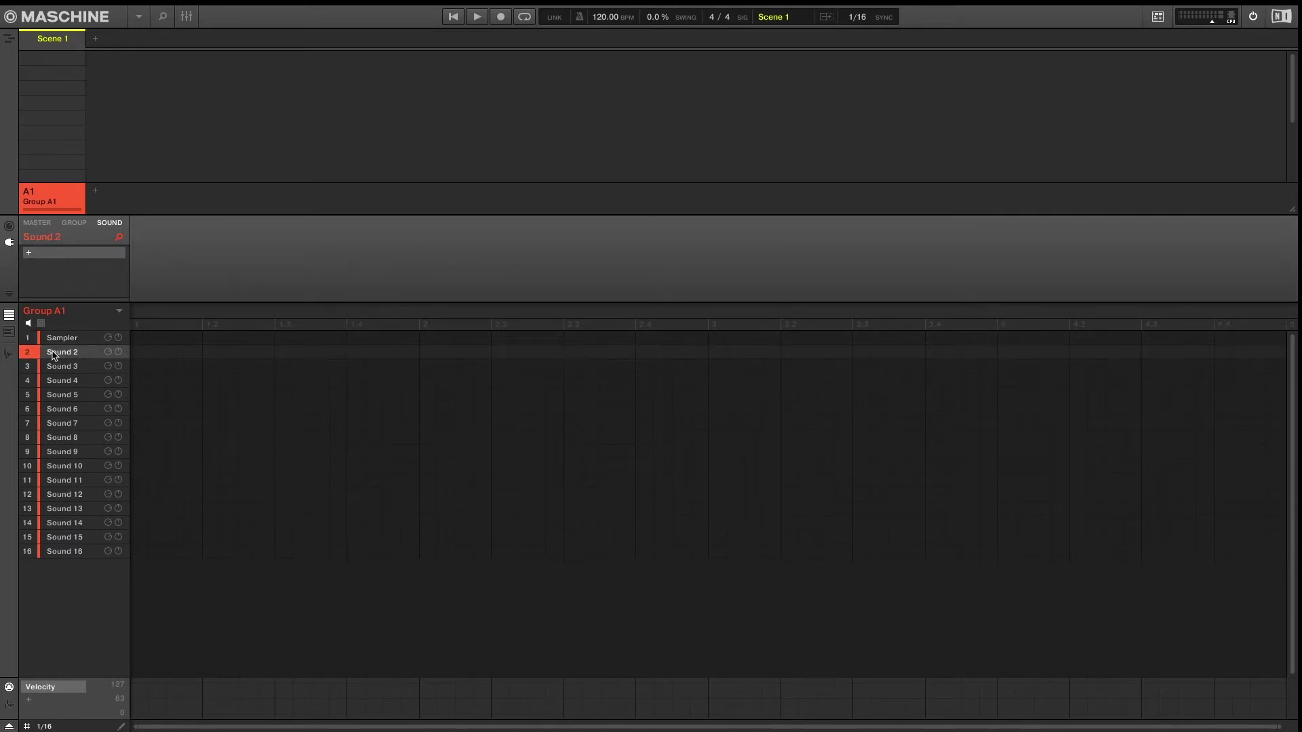
{"action": "left_click", "coordinate": [163, 19]}
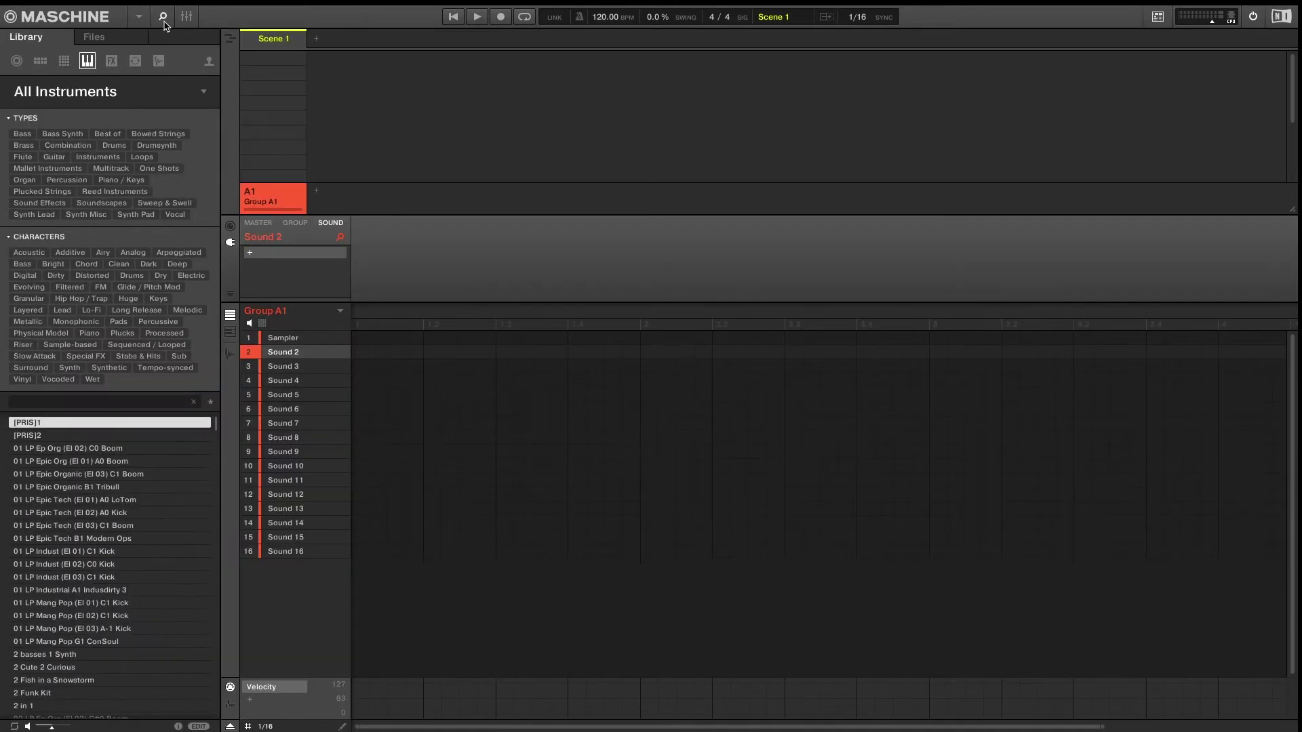
{"action": "left_click", "coordinate": [204, 61]}
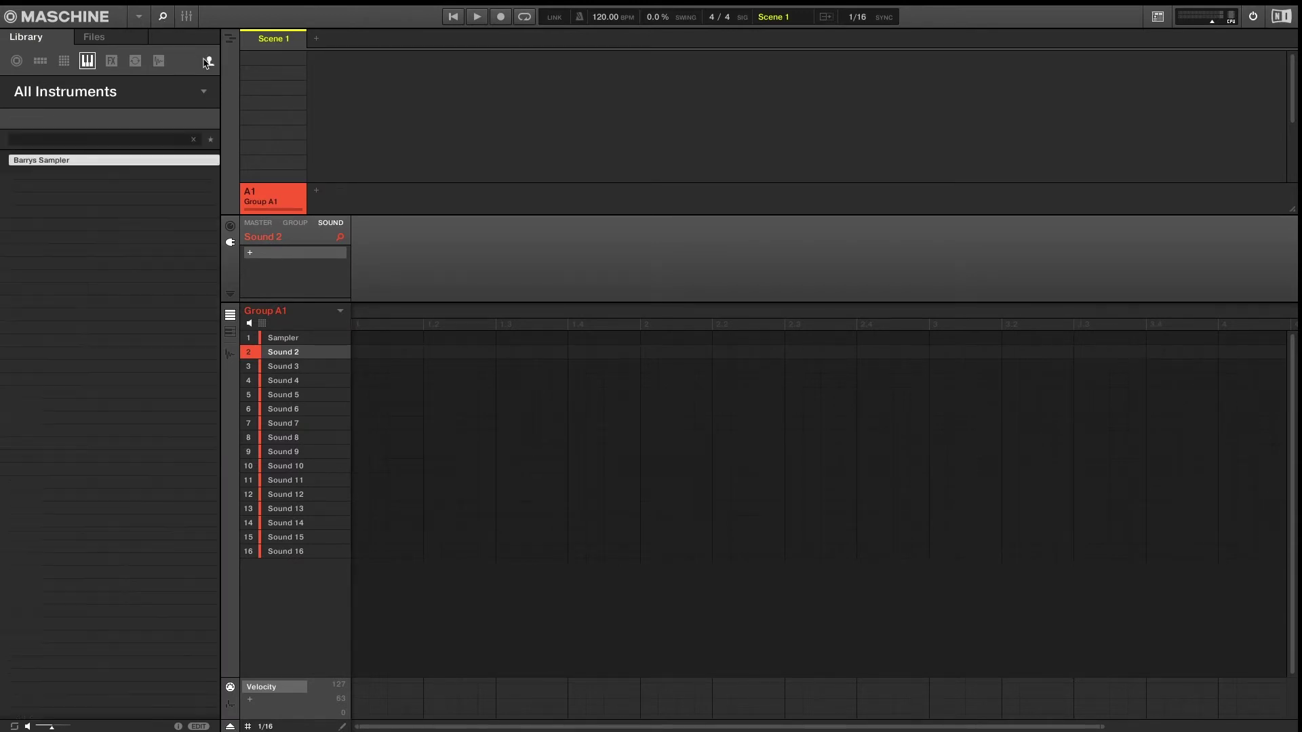
{"action": "left_click", "coordinate": [57, 163]}
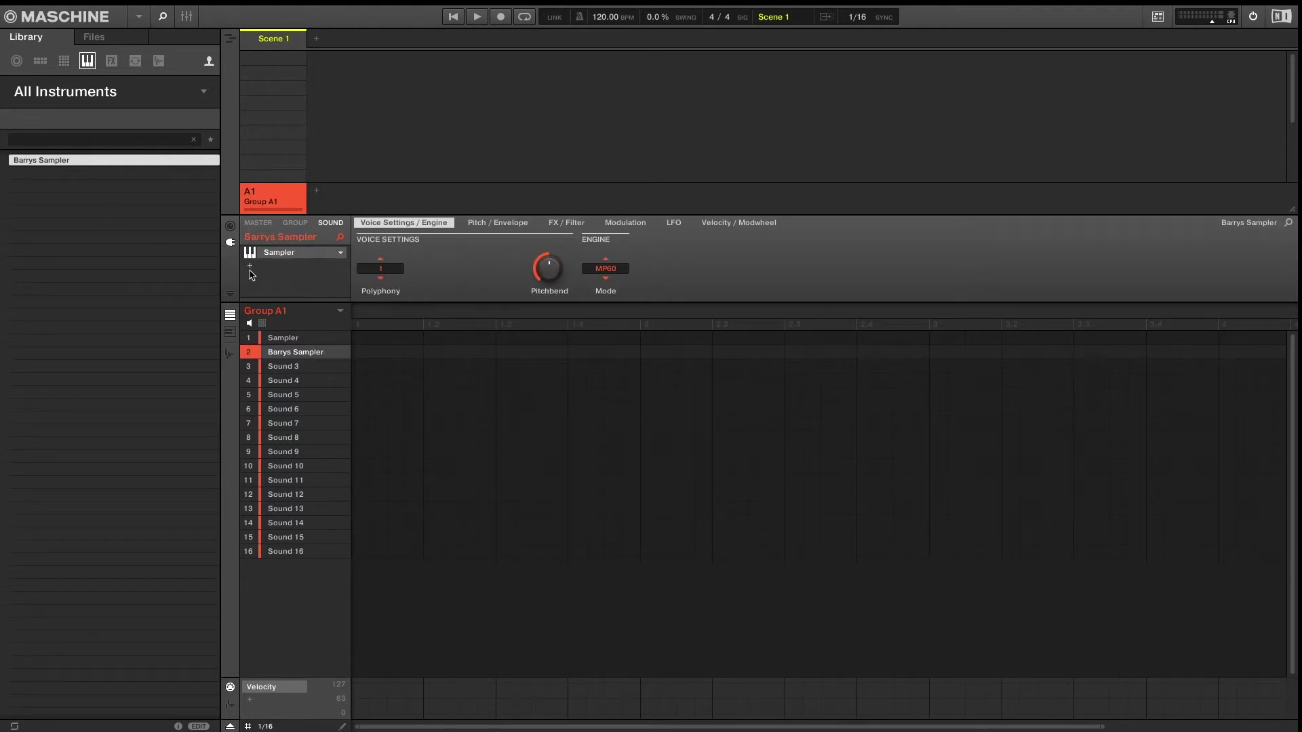
{"action": "left_click", "coordinate": [282, 370]}
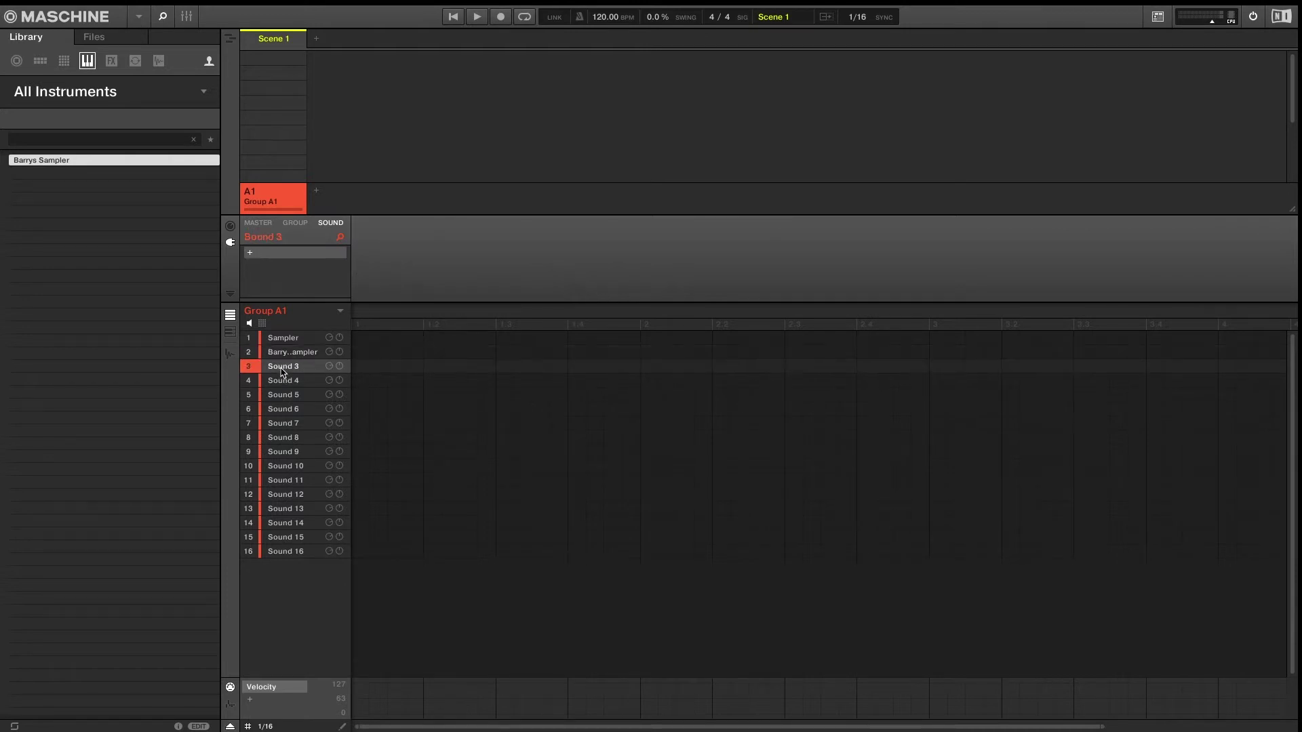
{"action": "left_click", "coordinate": [278, 354]}
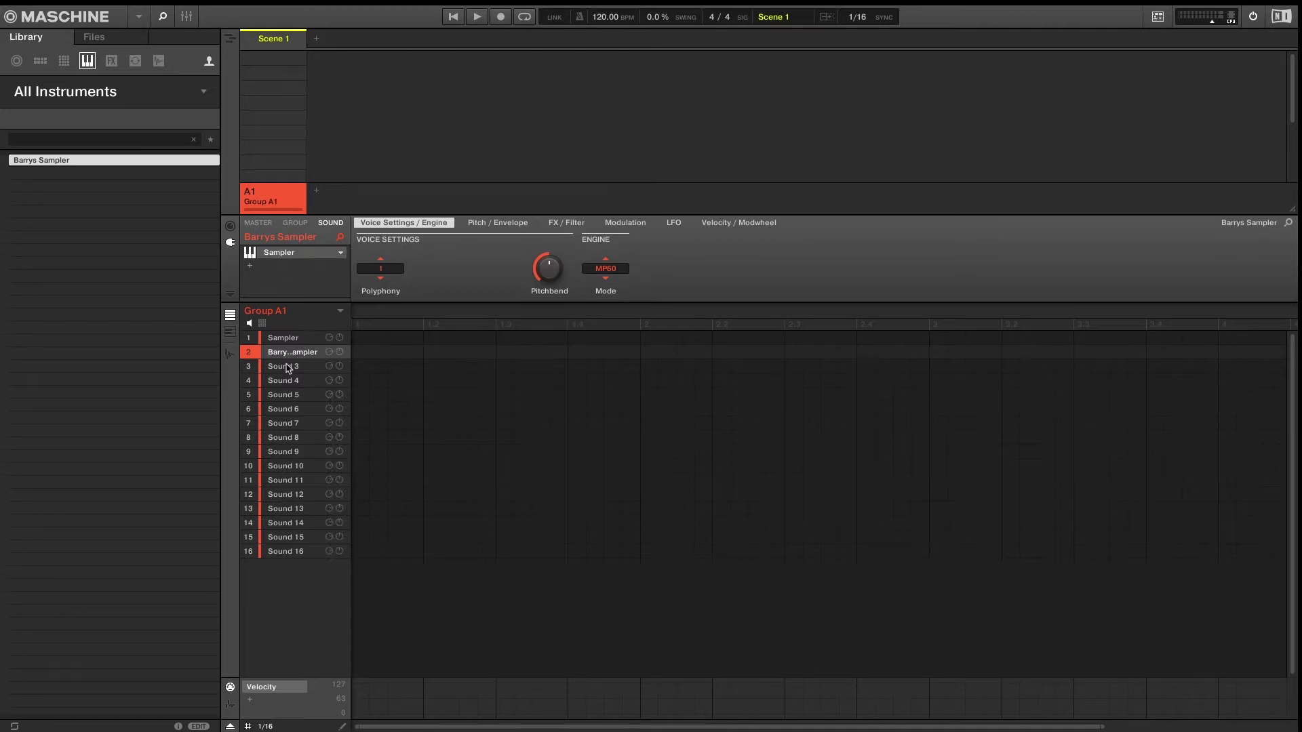
Step: Save the Sampler as the default preset, with 'Default' added to its name
{"action": "right_click", "coordinate": [280, 253]}
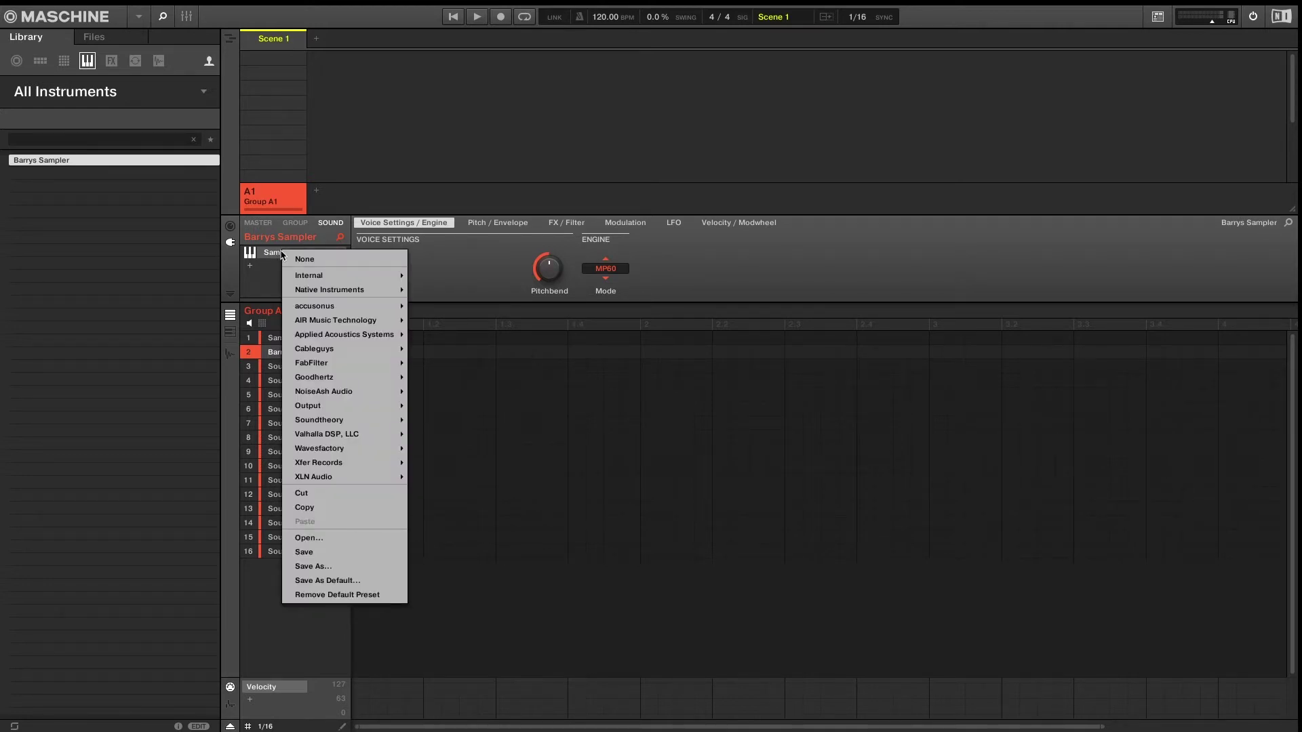
{"action": "left_click", "coordinate": [334, 581]}
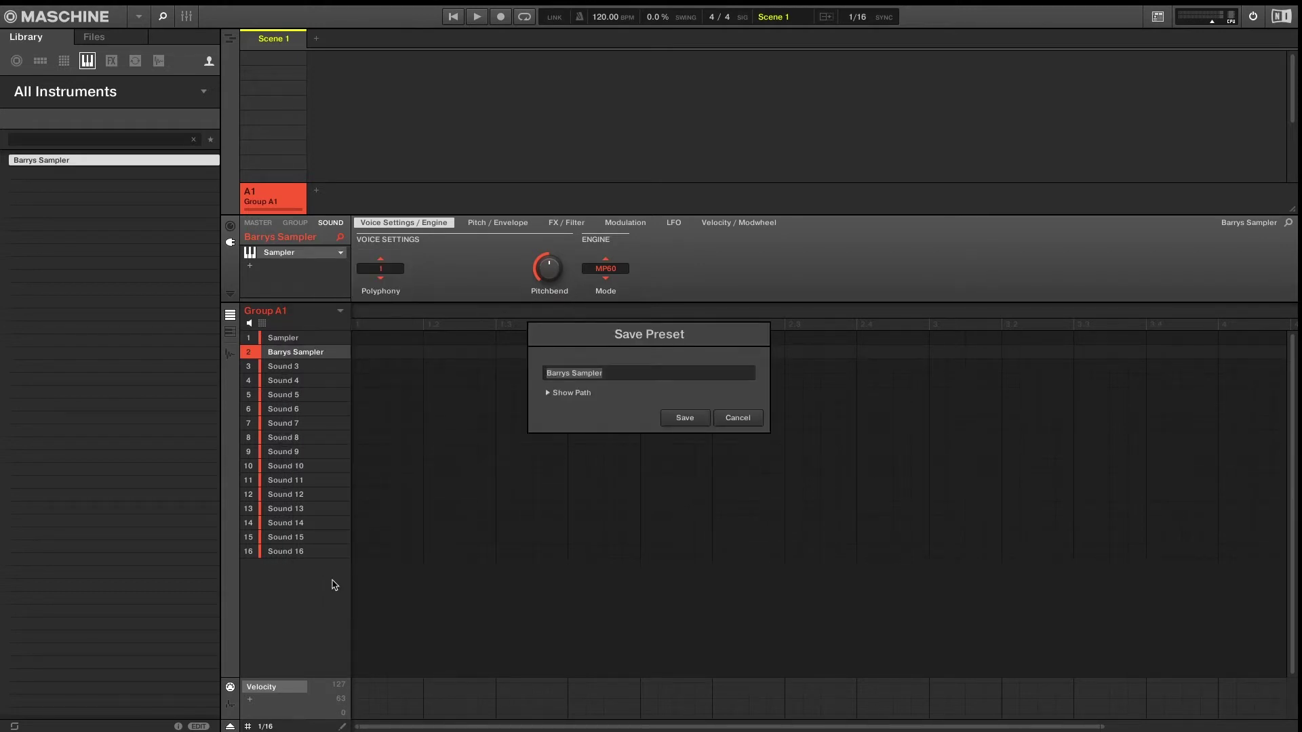
{"action": "left_click", "coordinate": [629, 376]}
{"action": "key", "text": "Return"}
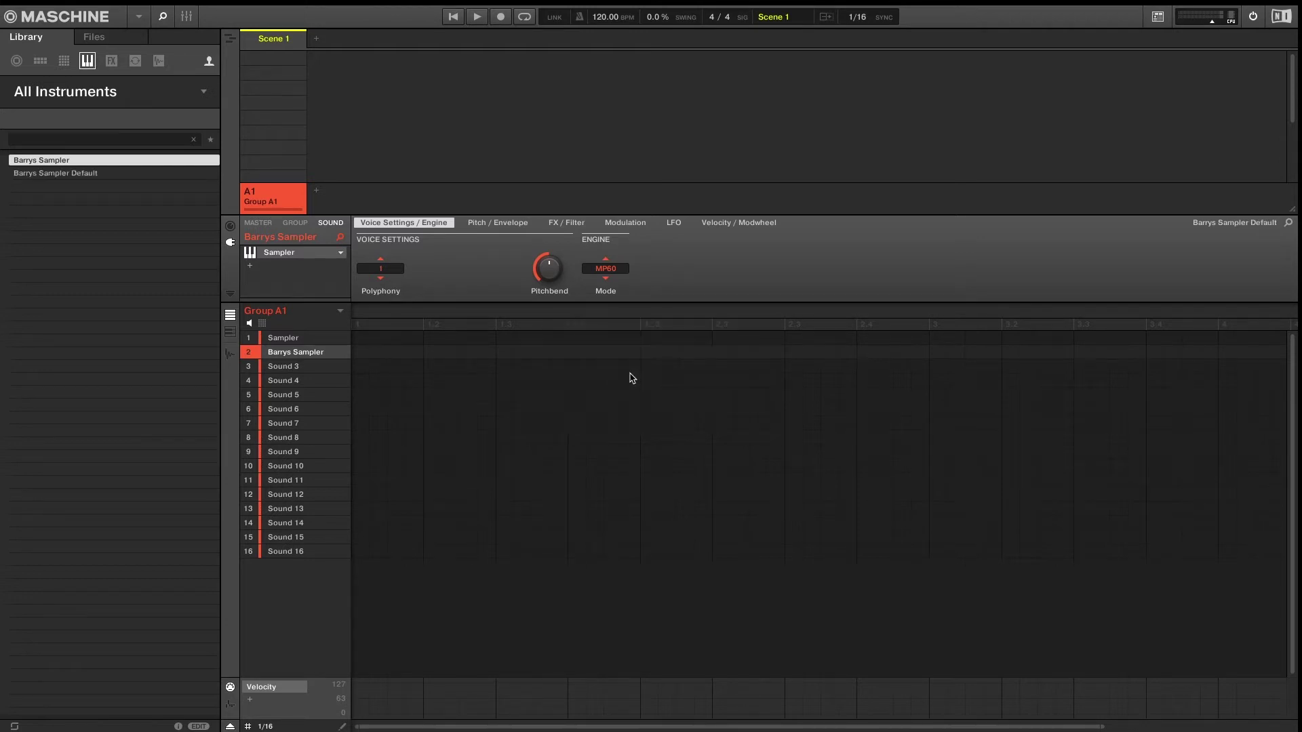
Step: Load the new Default preset from the library onto Sound 2
{"action": "left_click", "coordinate": [85, 176]}
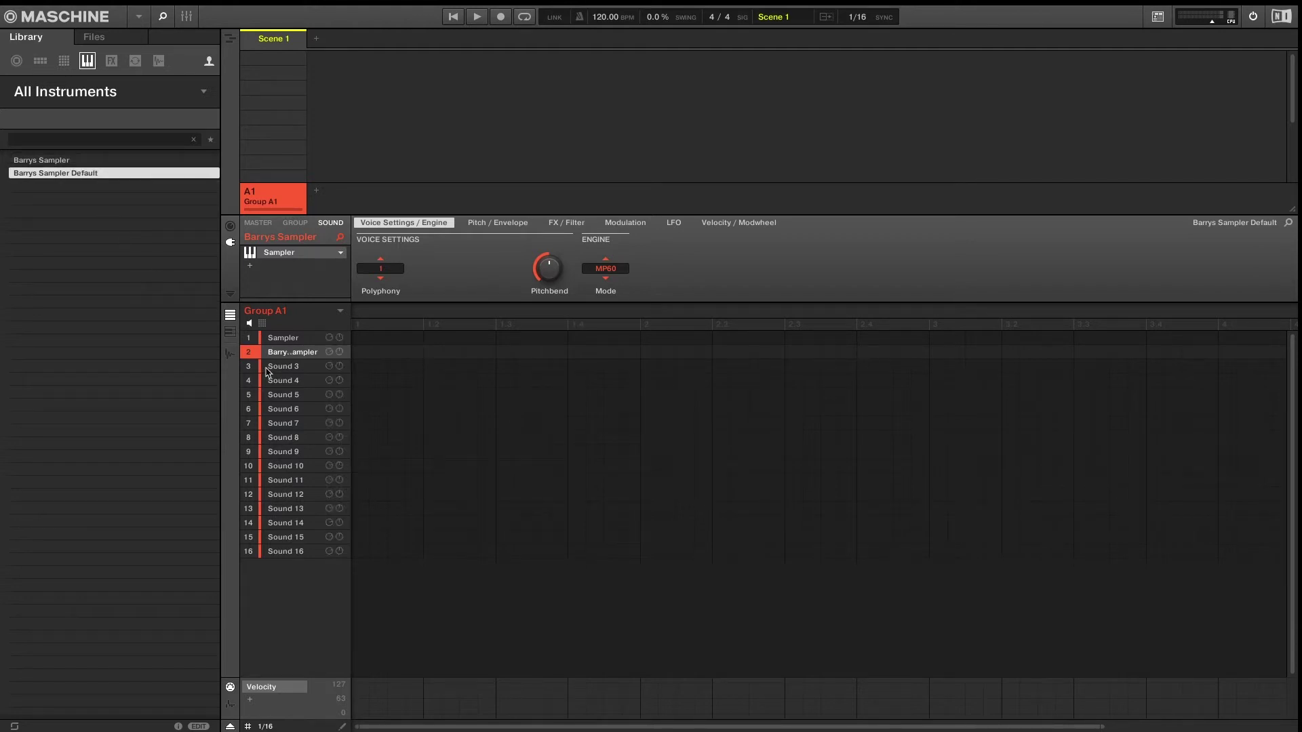
{"action": "double_click", "coordinate": [61, 175]}
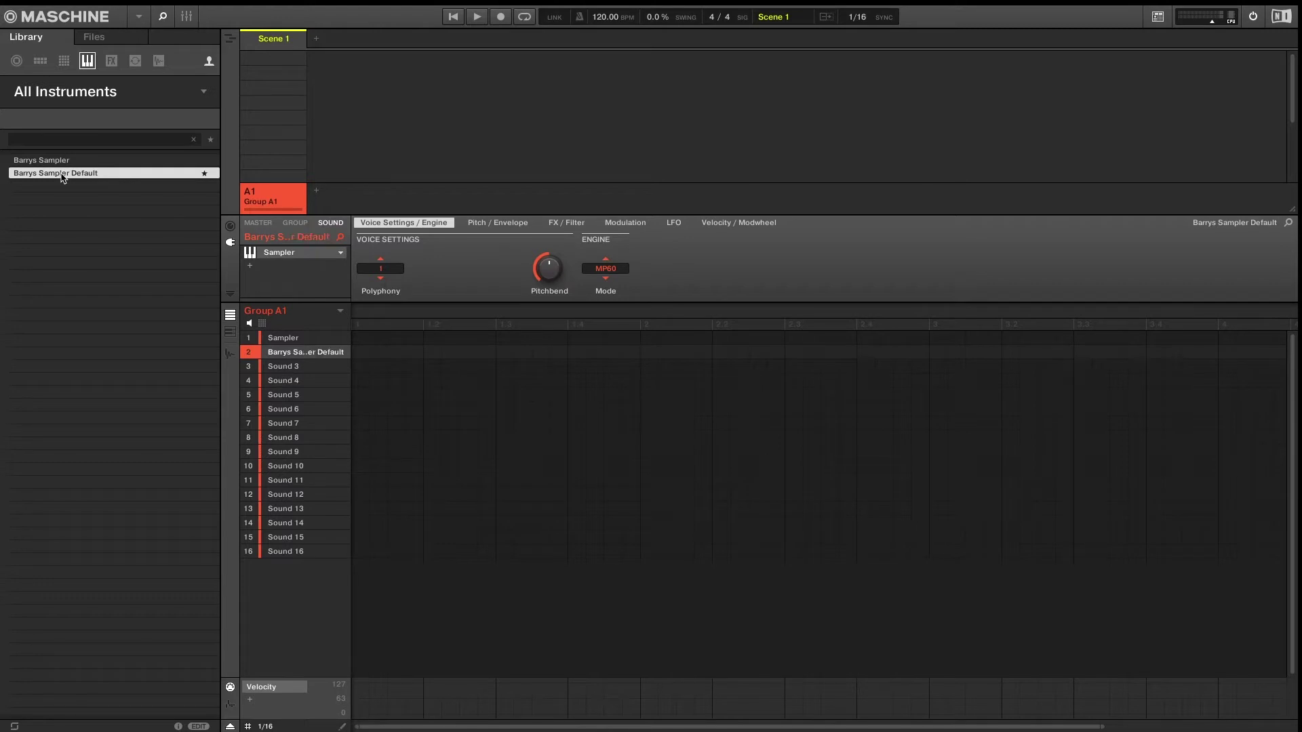
{"action": "left_click", "coordinate": [282, 368]}
Step: Add a Sampler to Sound 3, which opens with the default preset
{"action": "left_click", "coordinate": [250, 255]}
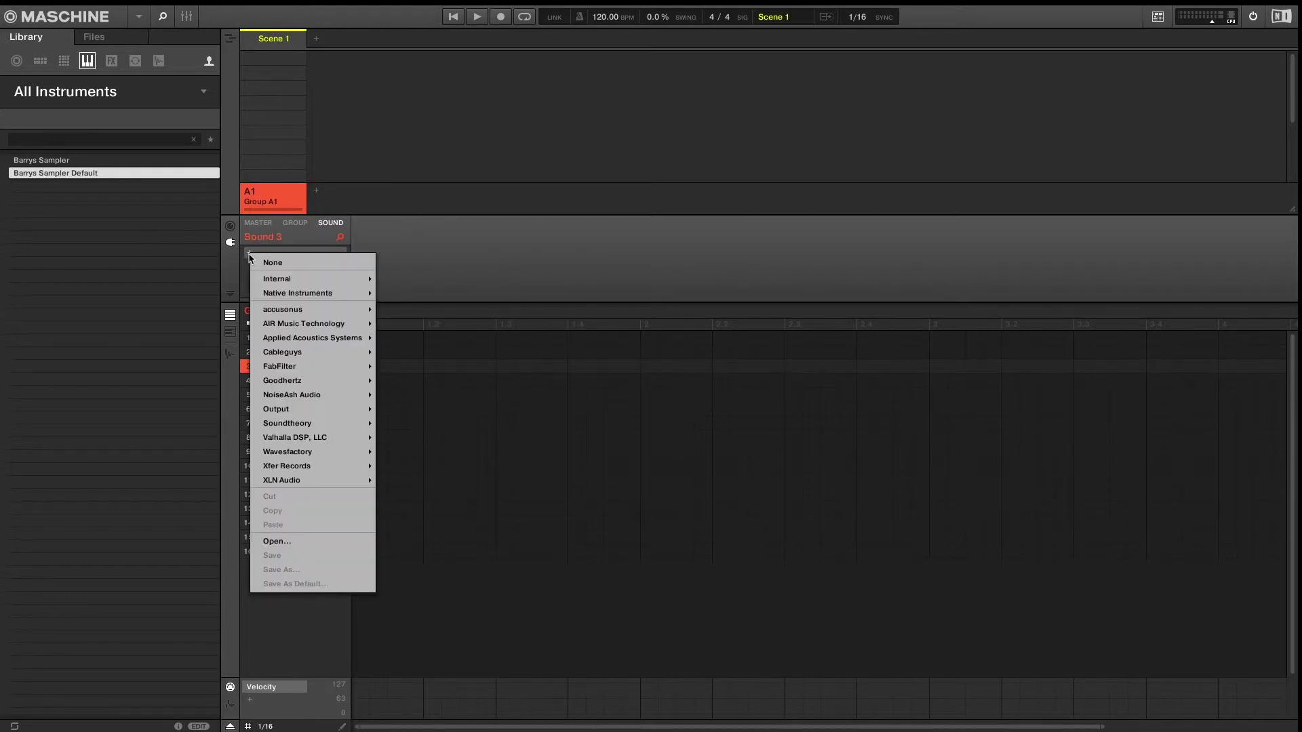
{"action": "mouse_move", "coordinate": [326, 279]}
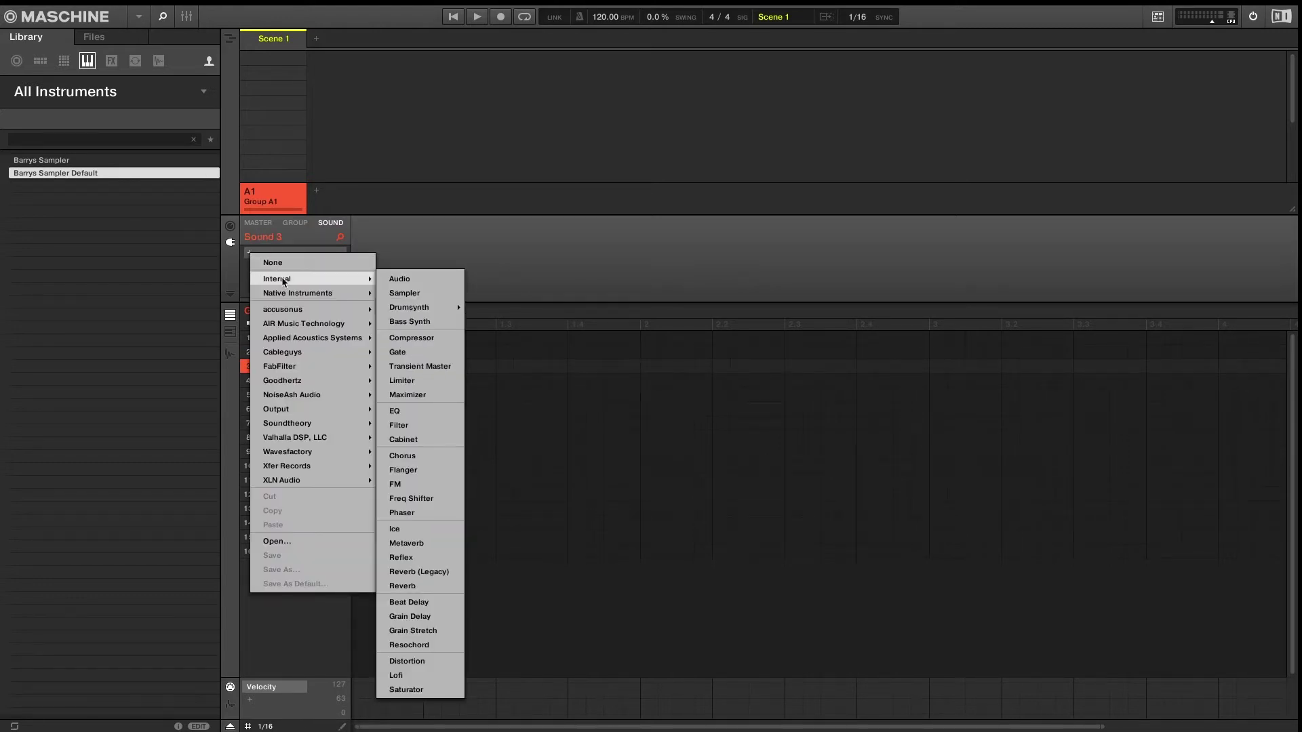
{"action": "left_click", "coordinate": [393, 294]}
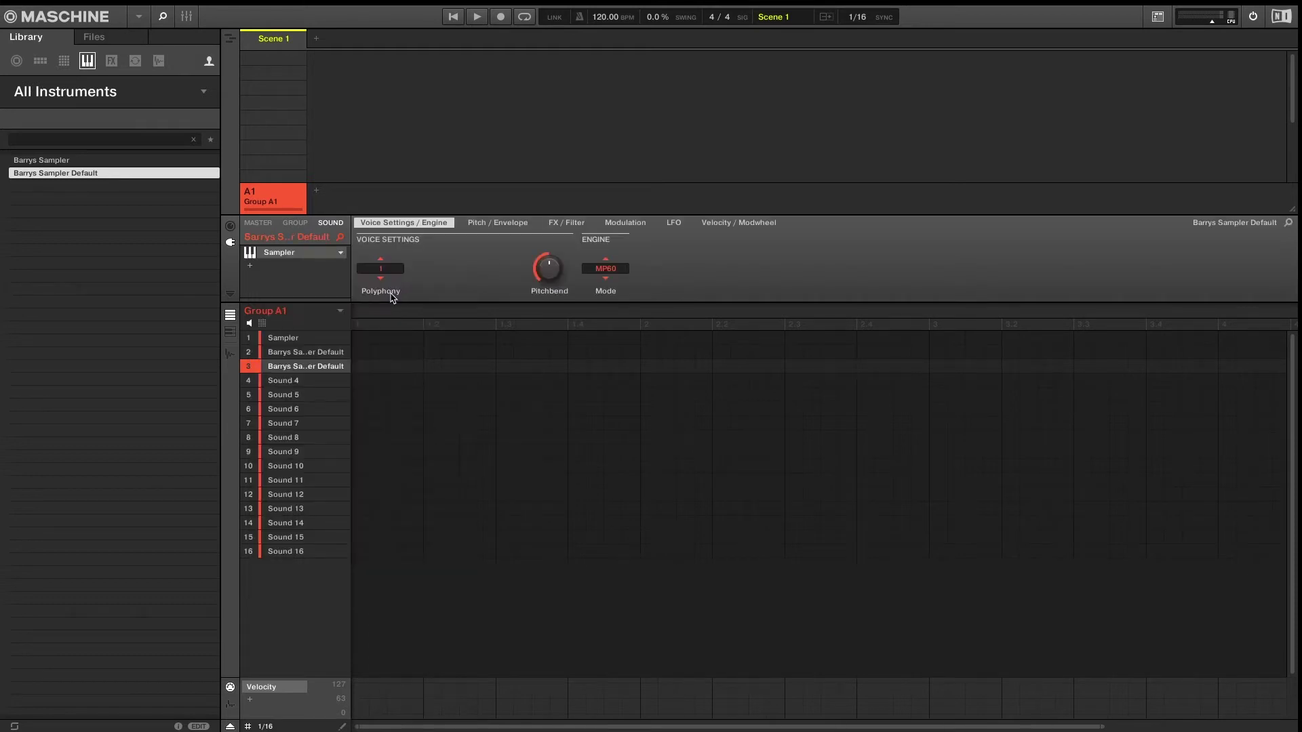
Step: Place the 2PluckBass C3 one-shot from the factory One-shots onto Sound 4
{"action": "left_click", "coordinate": [304, 384]}
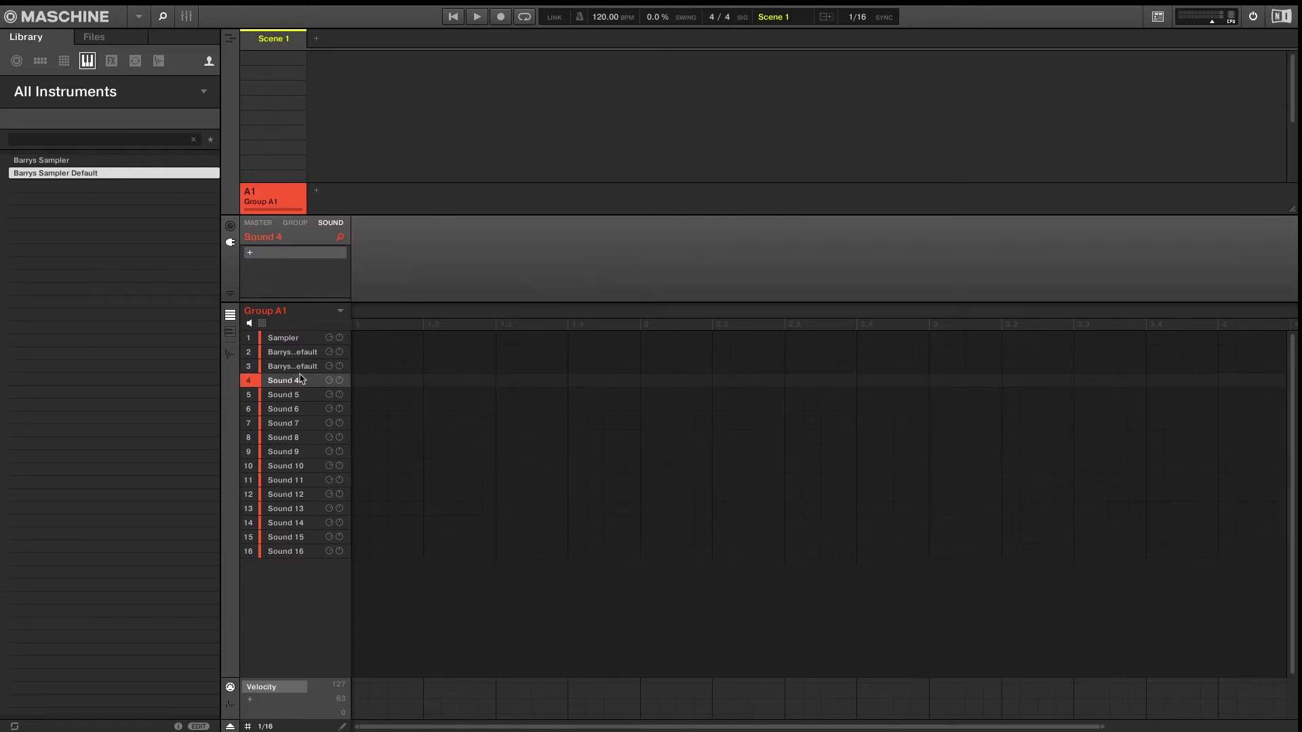
{"action": "left_click", "coordinate": [208, 62]}
{"action": "left_click", "coordinate": [158, 61]}
{"action": "left_click", "coordinate": [102, 395]}
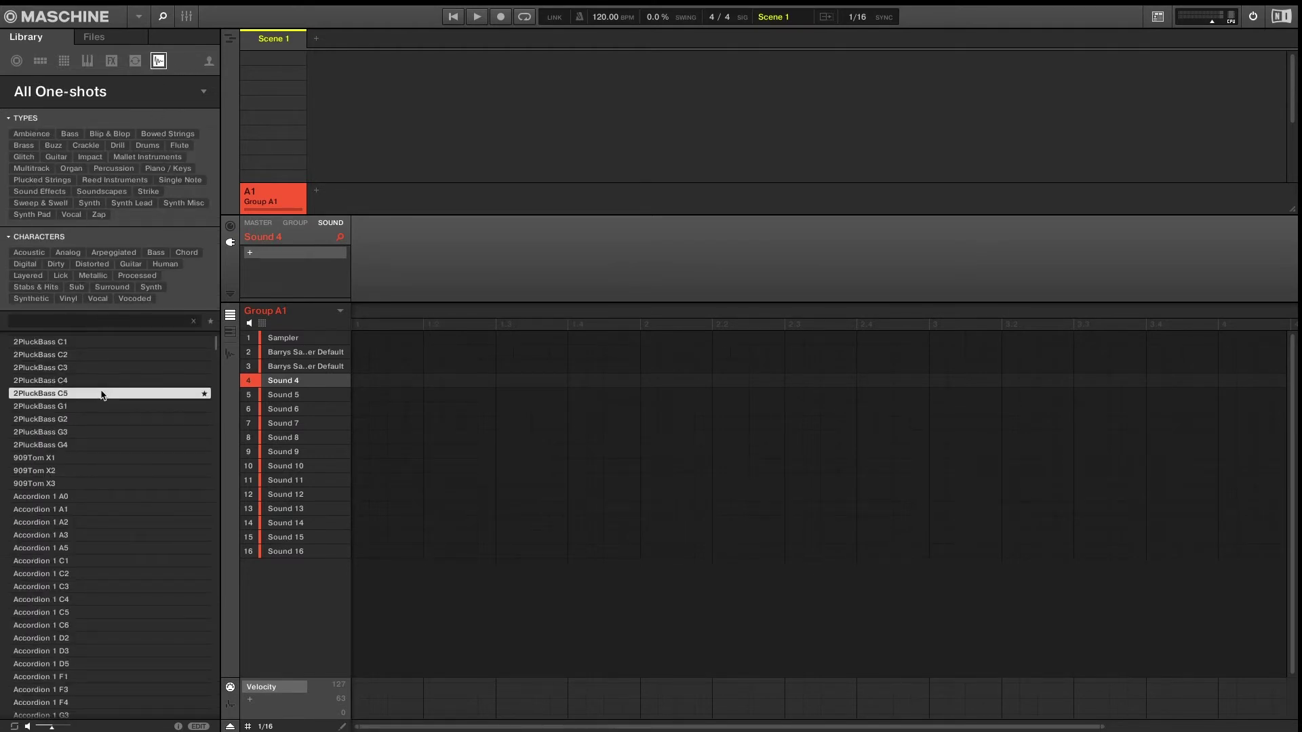
{"action": "left_click", "coordinate": [77, 368]}
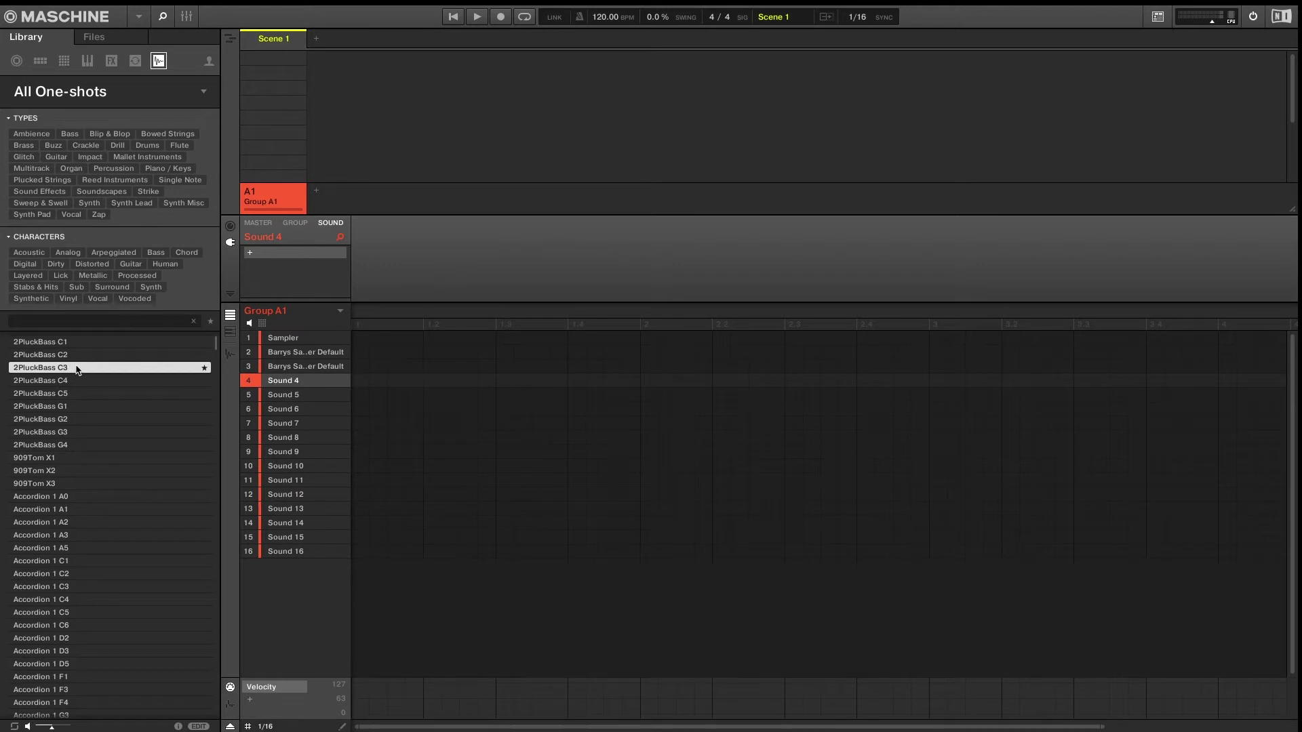
{"action": "left_click_drag", "start_coordinate": [76, 370], "coordinate": [272, 384]}
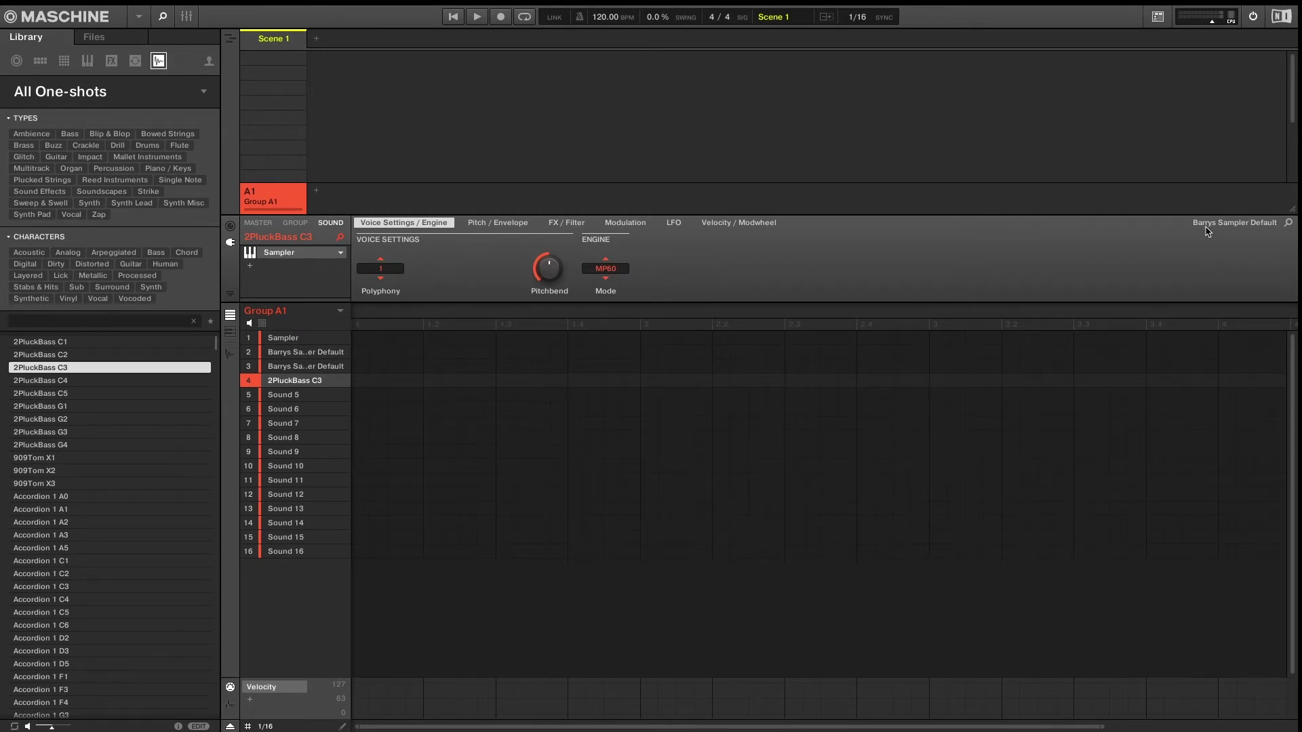
Step: Add an EQ after the Sampler on Sound 4 and adjust its low-band frequency
{"action": "left_click", "coordinate": [251, 266]}
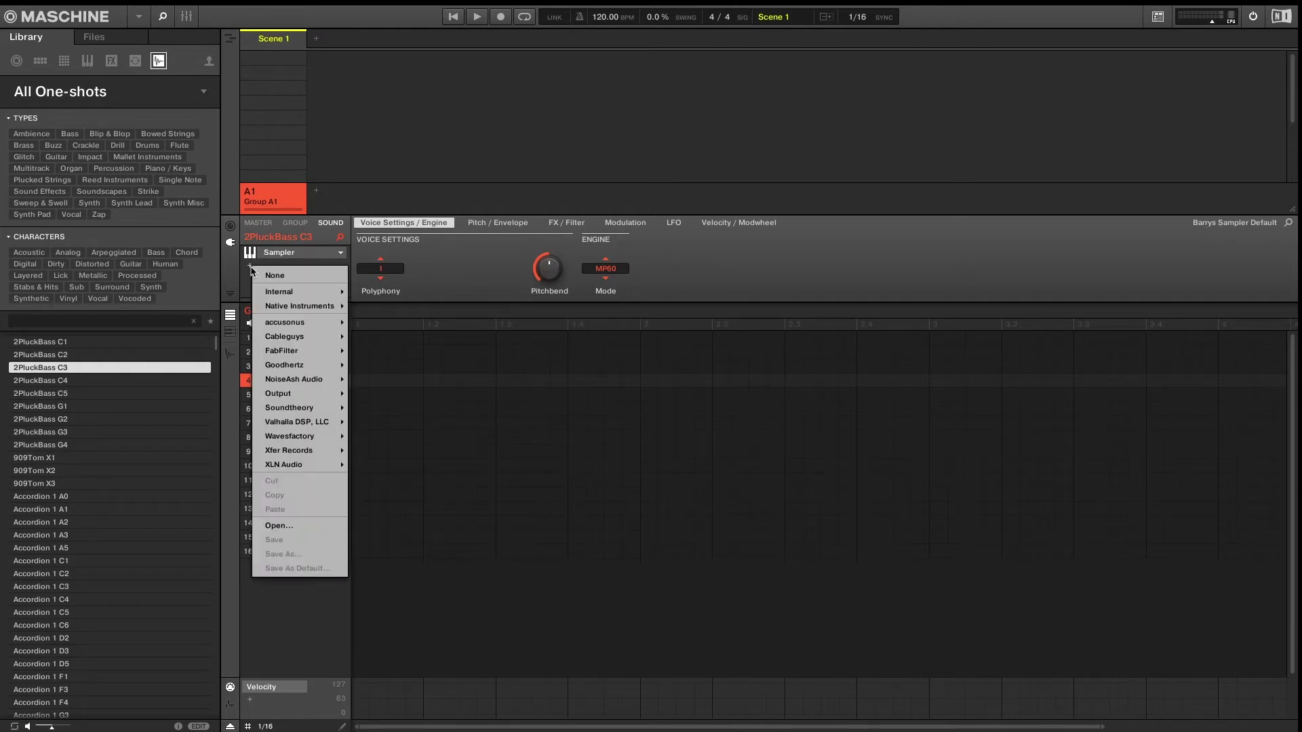
{"action": "mouse_move", "coordinate": [272, 296]}
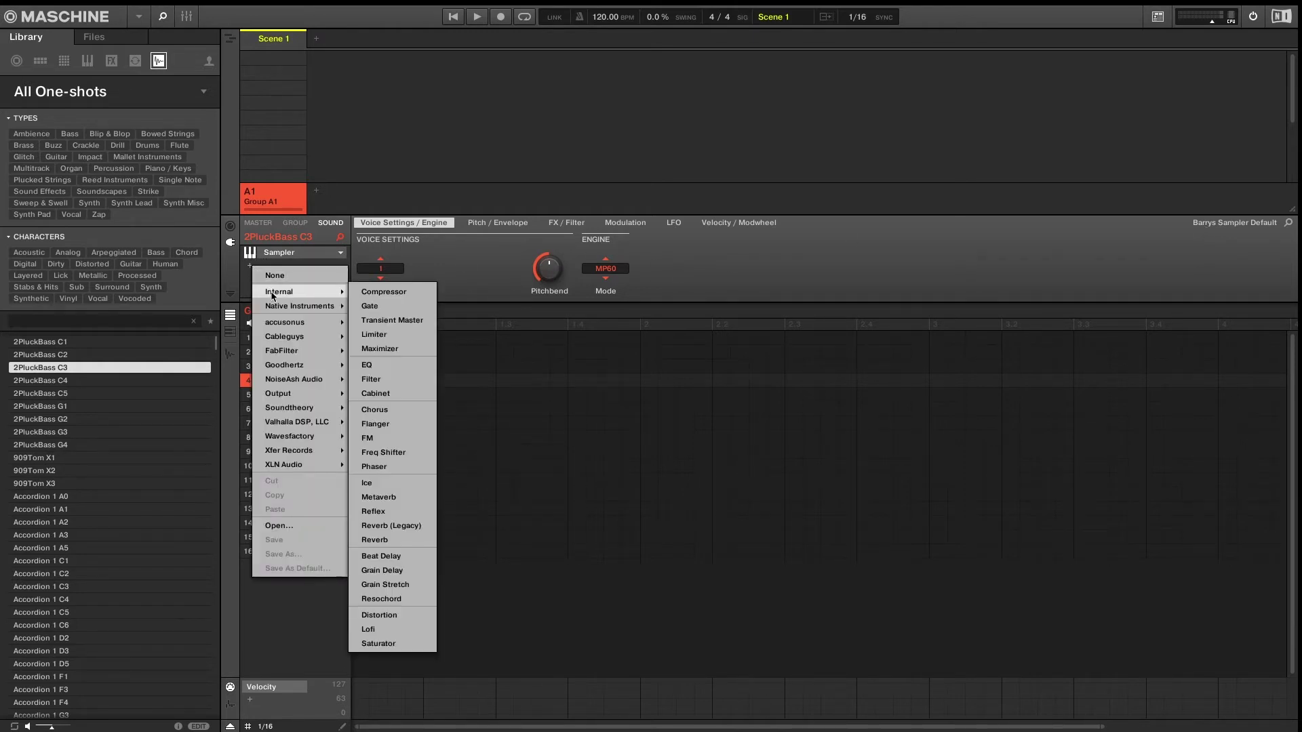
{"action": "left_click", "coordinate": [388, 364]}
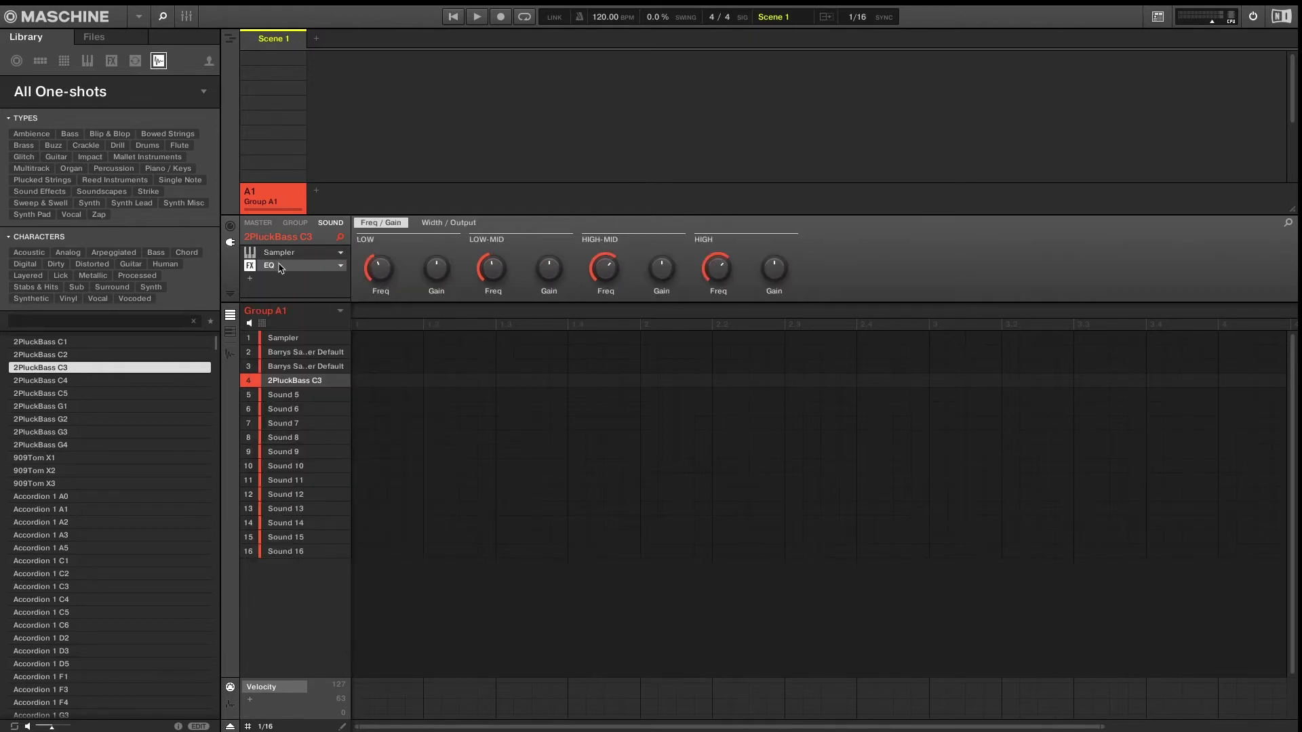
{"action": "left_click", "coordinate": [380, 270]}
{"action": "left_click", "coordinate": [229, 703]}
Step: Save the EQ settings as a preset named 'test EQ'
{"action": "right_click", "coordinate": [289, 270]}
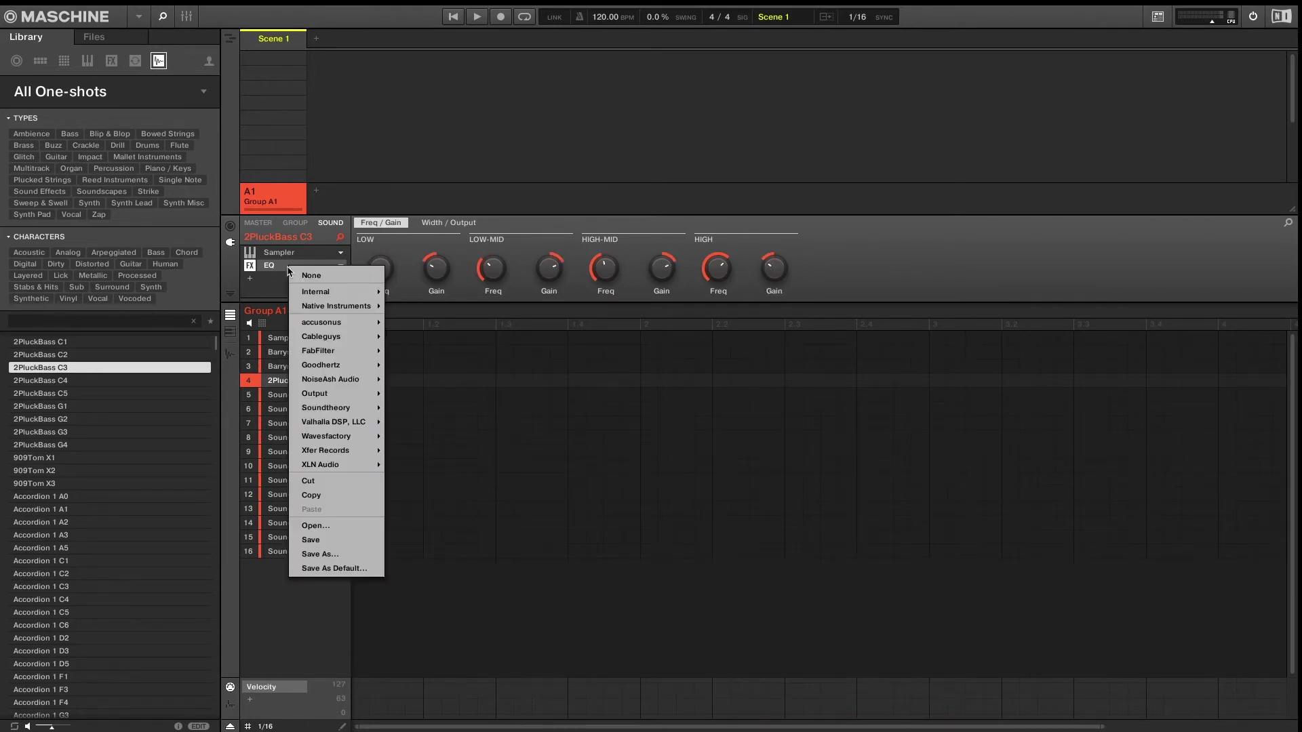
{"action": "left_click", "coordinate": [325, 541]}
{"action": "type", "text": "test EQ"}
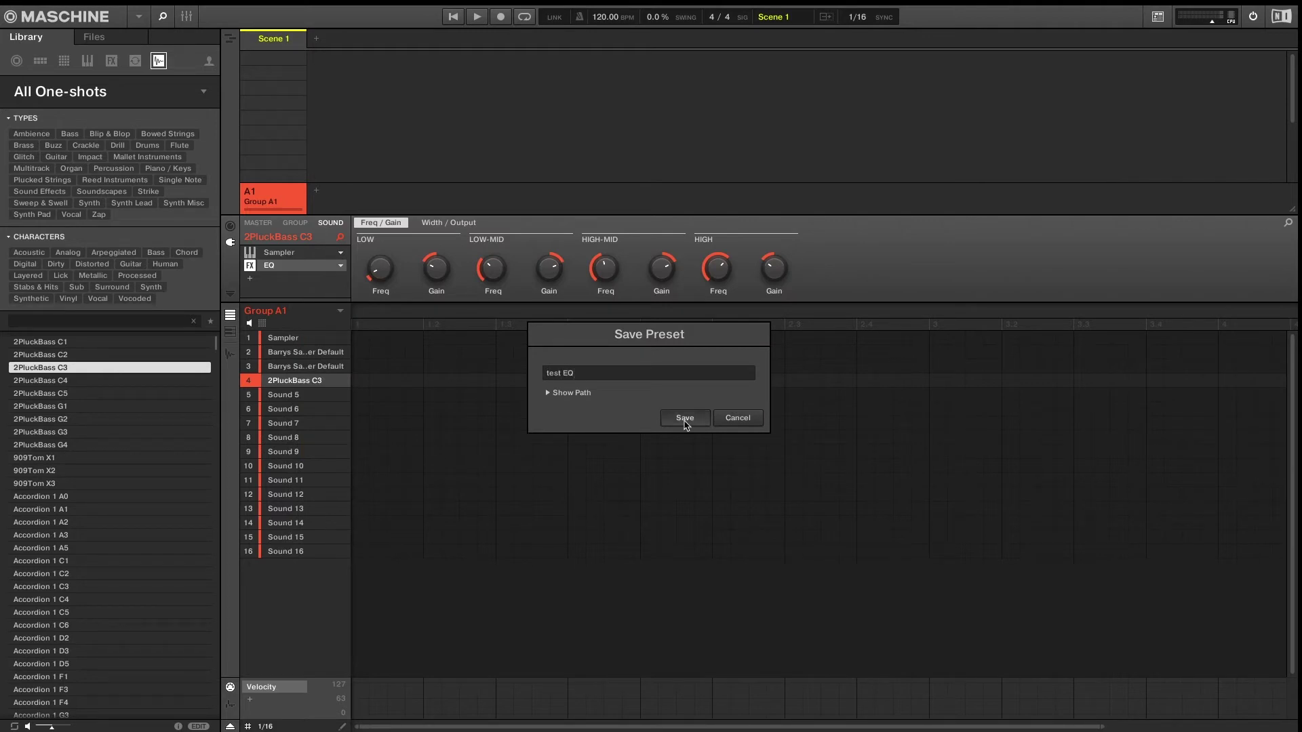
{"action": "left_click", "coordinate": [685, 419]}
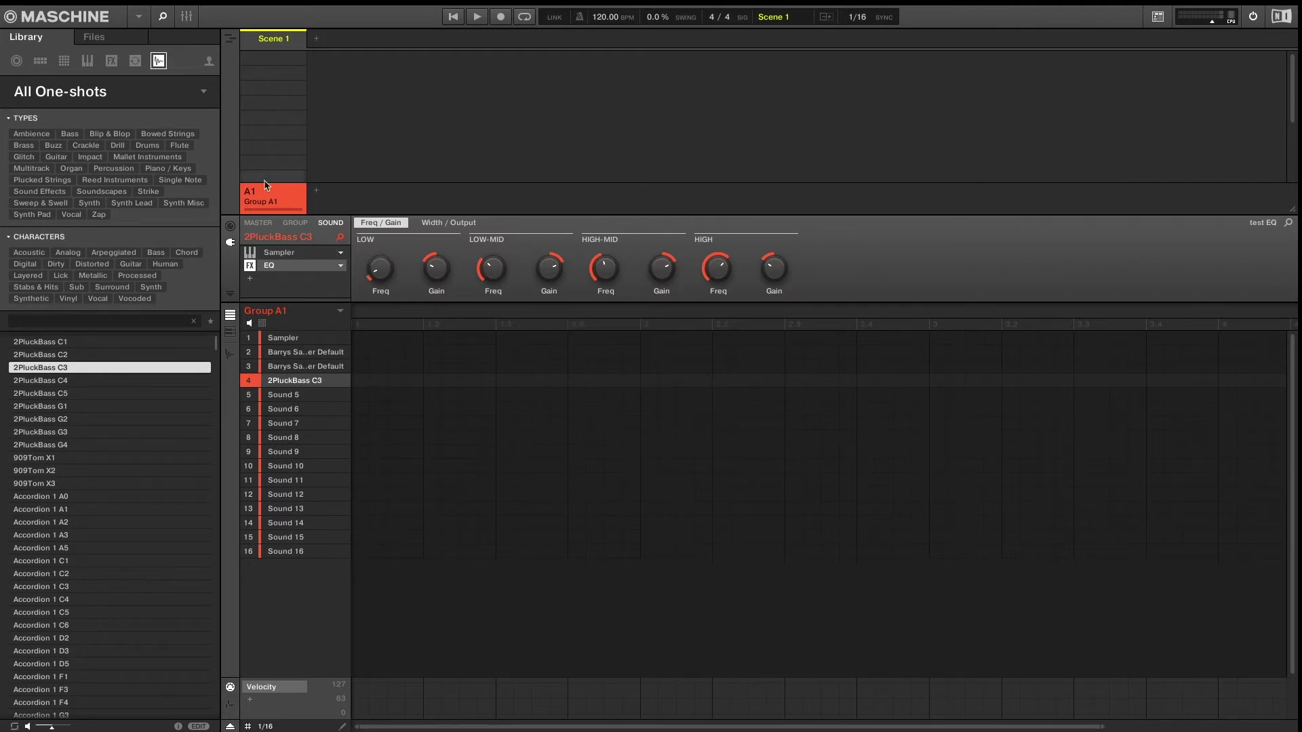
Step: Find test EQ among the user FX presets, close the Library, and reselect 2PluckBass C3
{"action": "left_click", "coordinate": [86, 61]}
{"action": "left_click", "coordinate": [111, 61]}
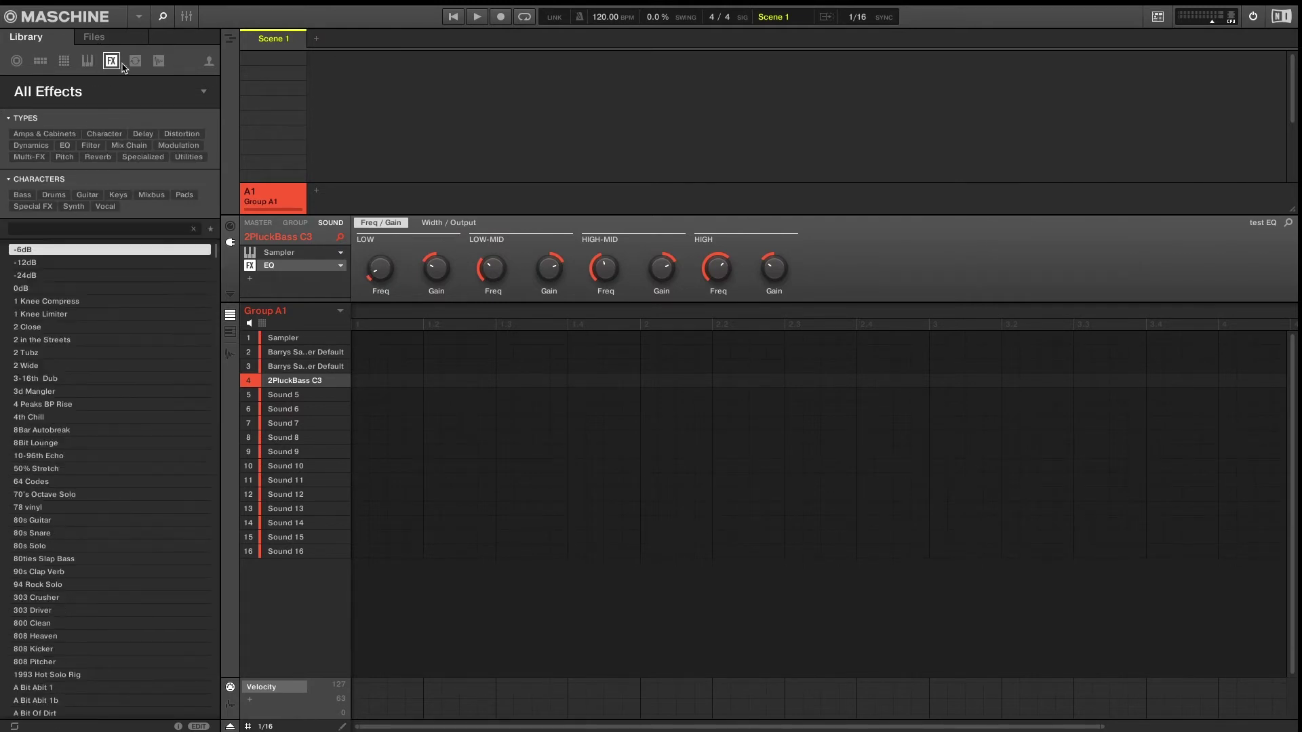
{"action": "left_click", "coordinate": [208, 63]}
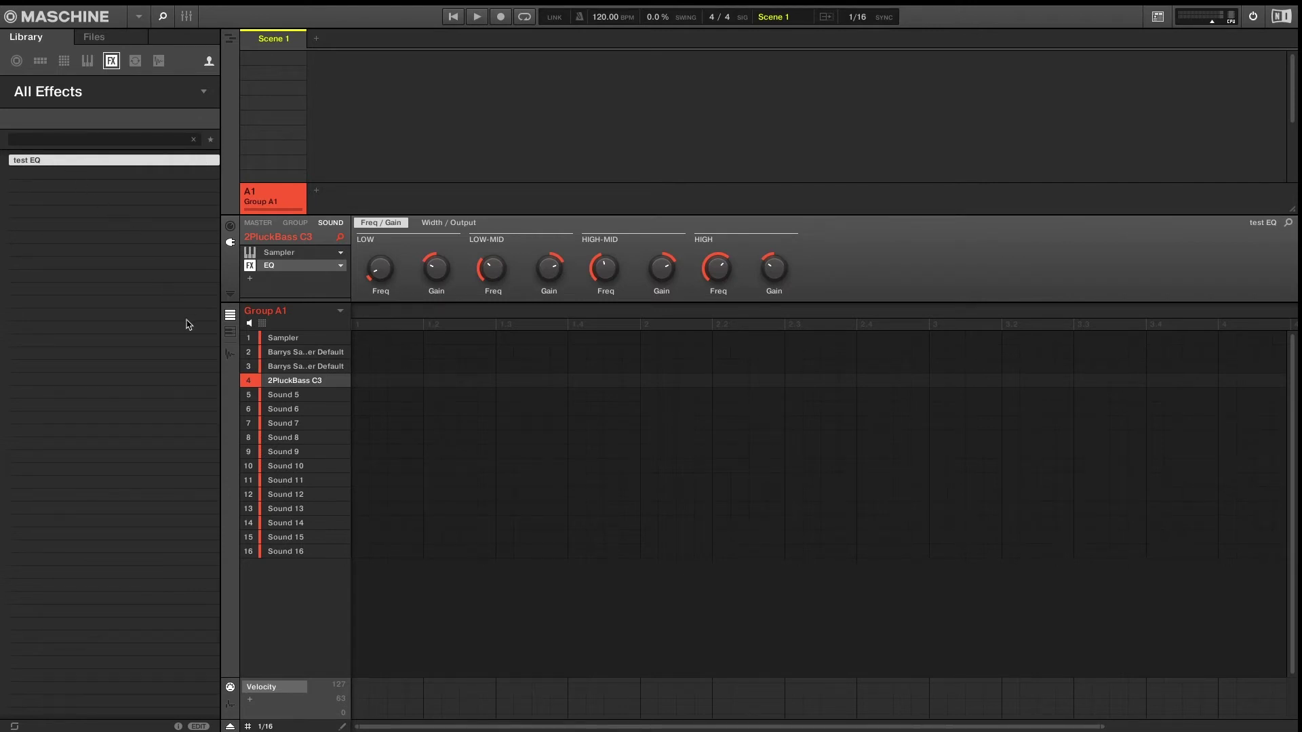
{"action": "left_click", "coordinate": [161, 19]}
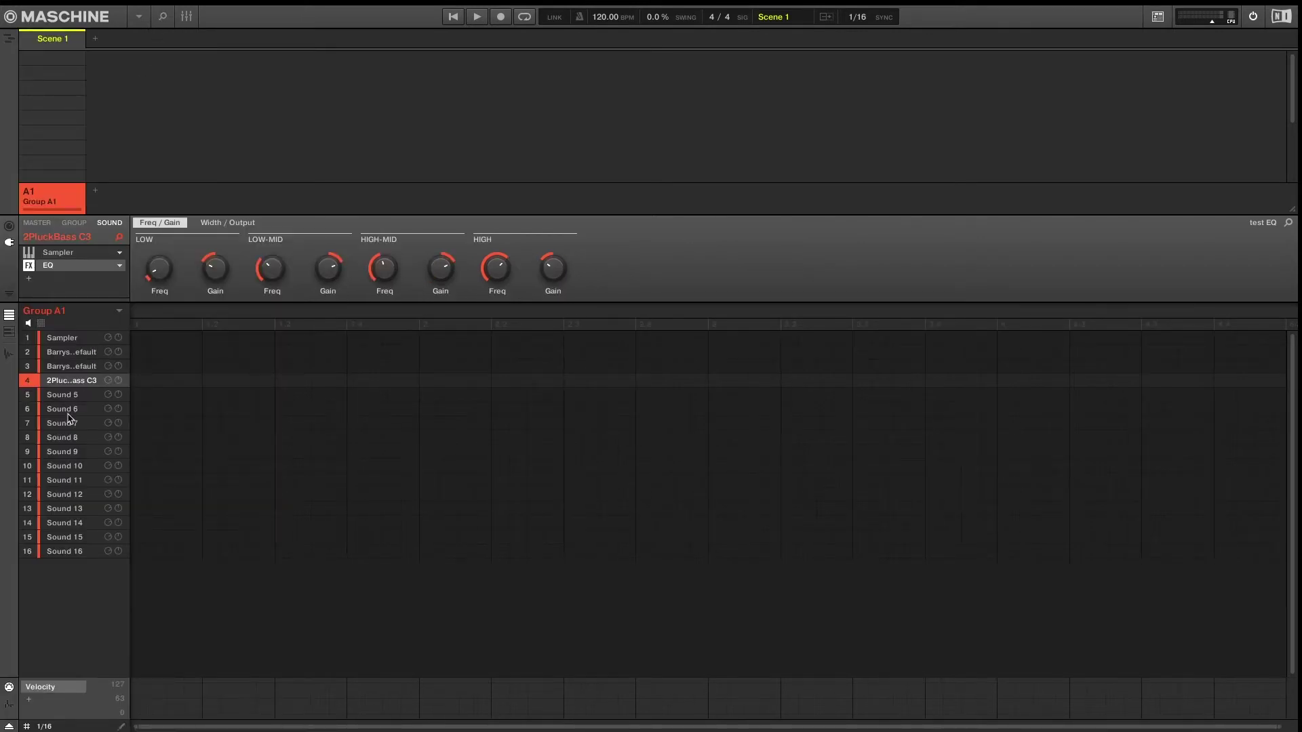
{"action": "left_click", "coordinate": [77, 441]}
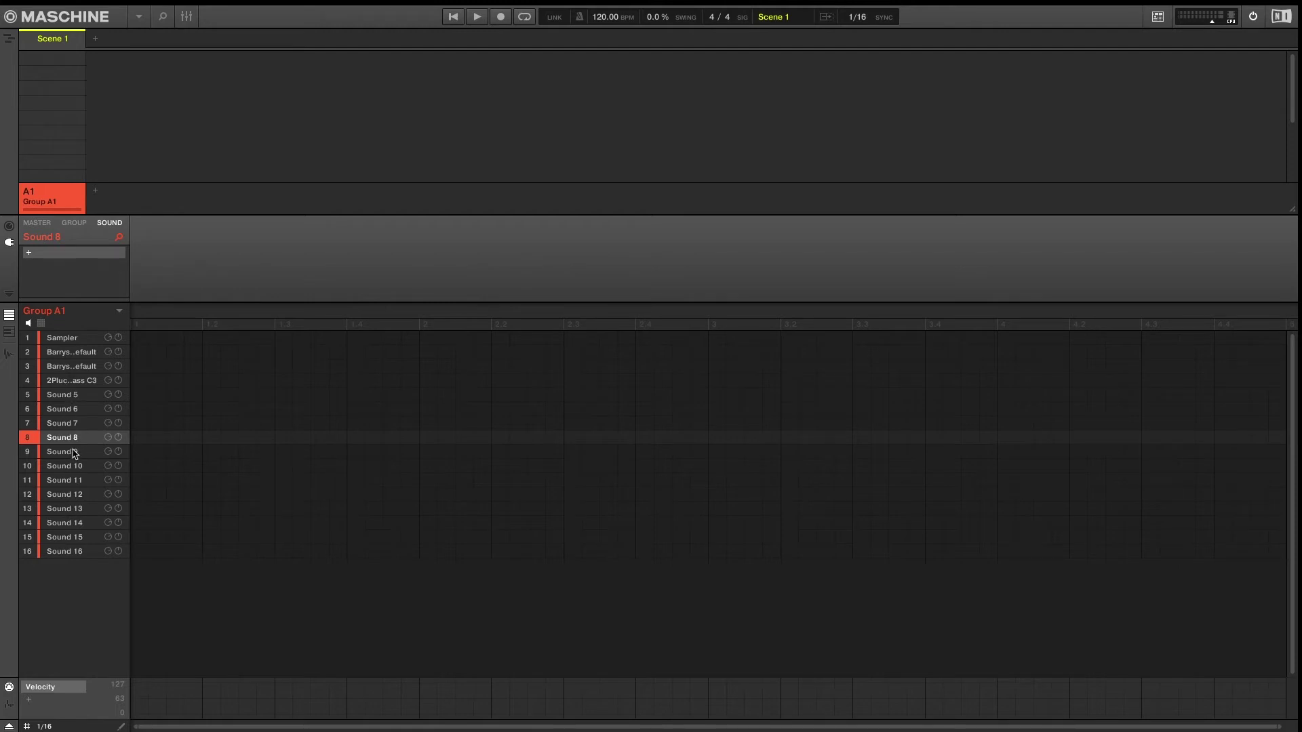
{"action": "left_click", "coordinate": [66, 384]}
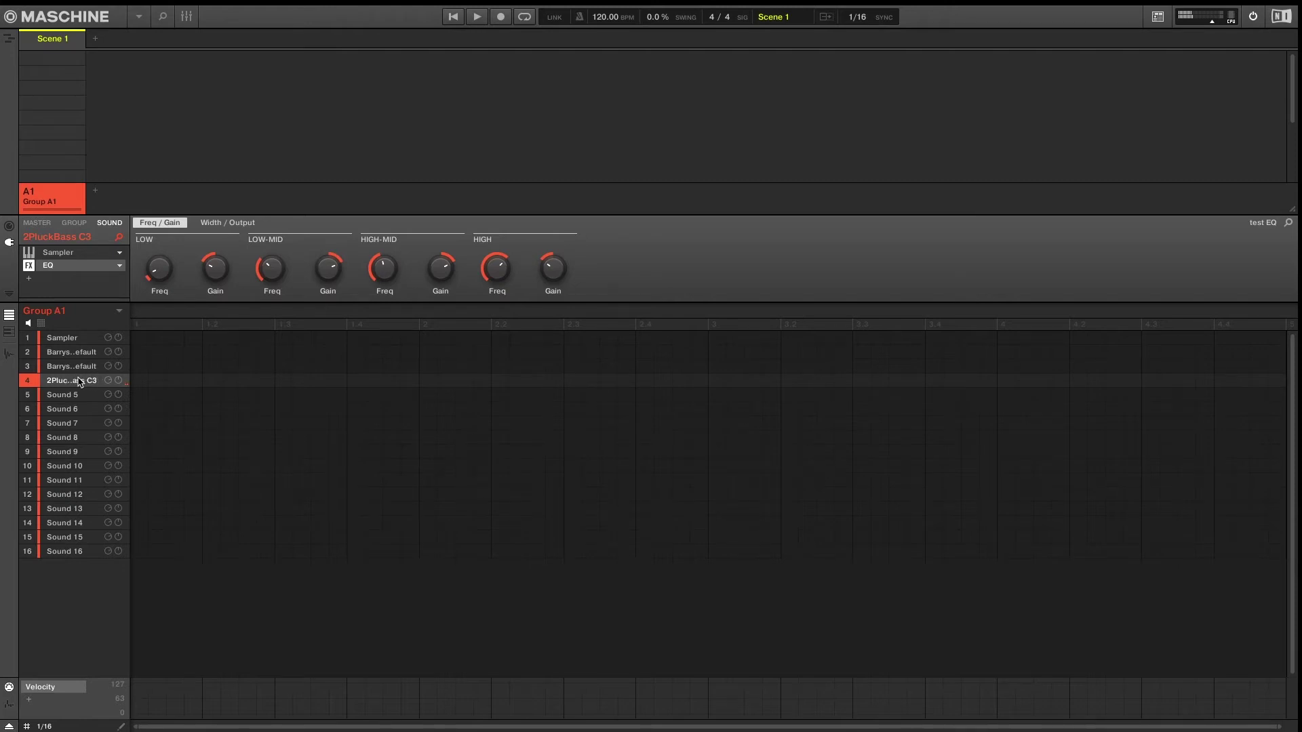
Step: Save Sound 4 into the user Sounds folder as 'Barrys C3 Pluck'
{"action": "right_click", "coordinate": [79, 382]}
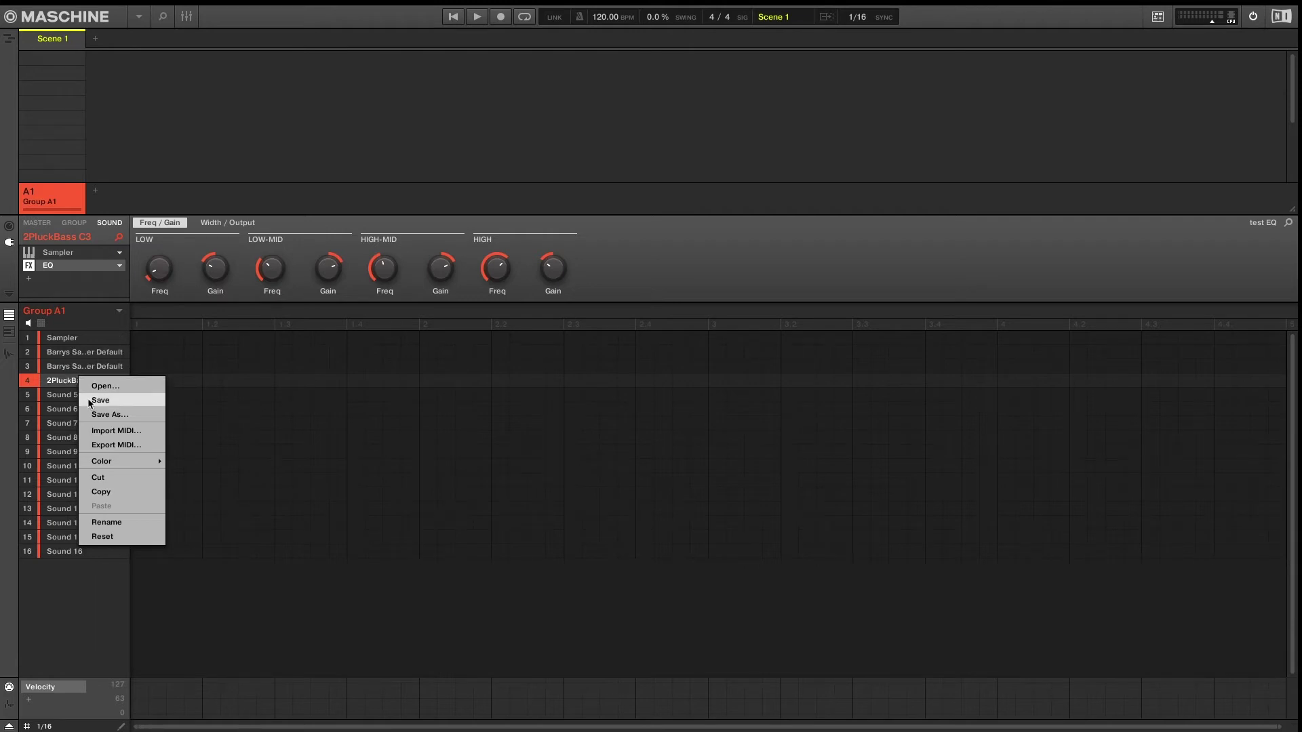
{"action": "left_click", "coordinate": [91, 403]}
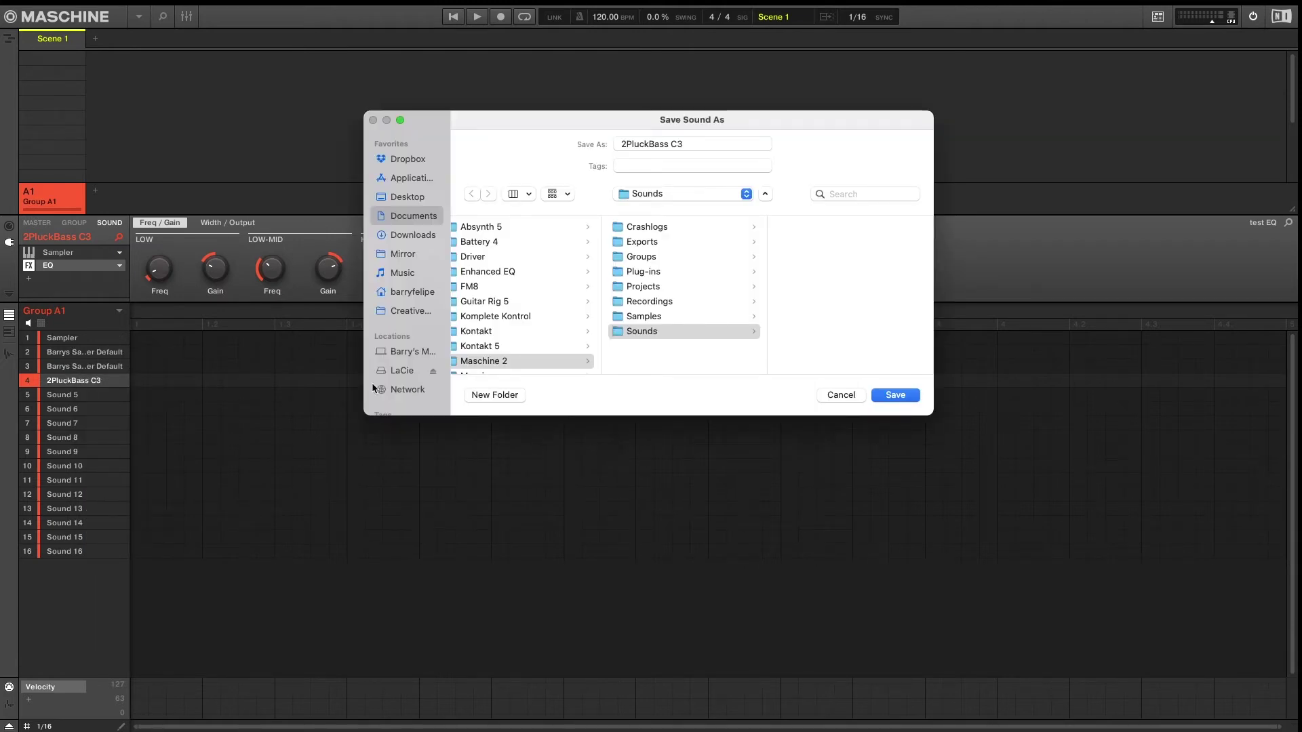
{"action": "left_click", "coordinate": [655, 335]}
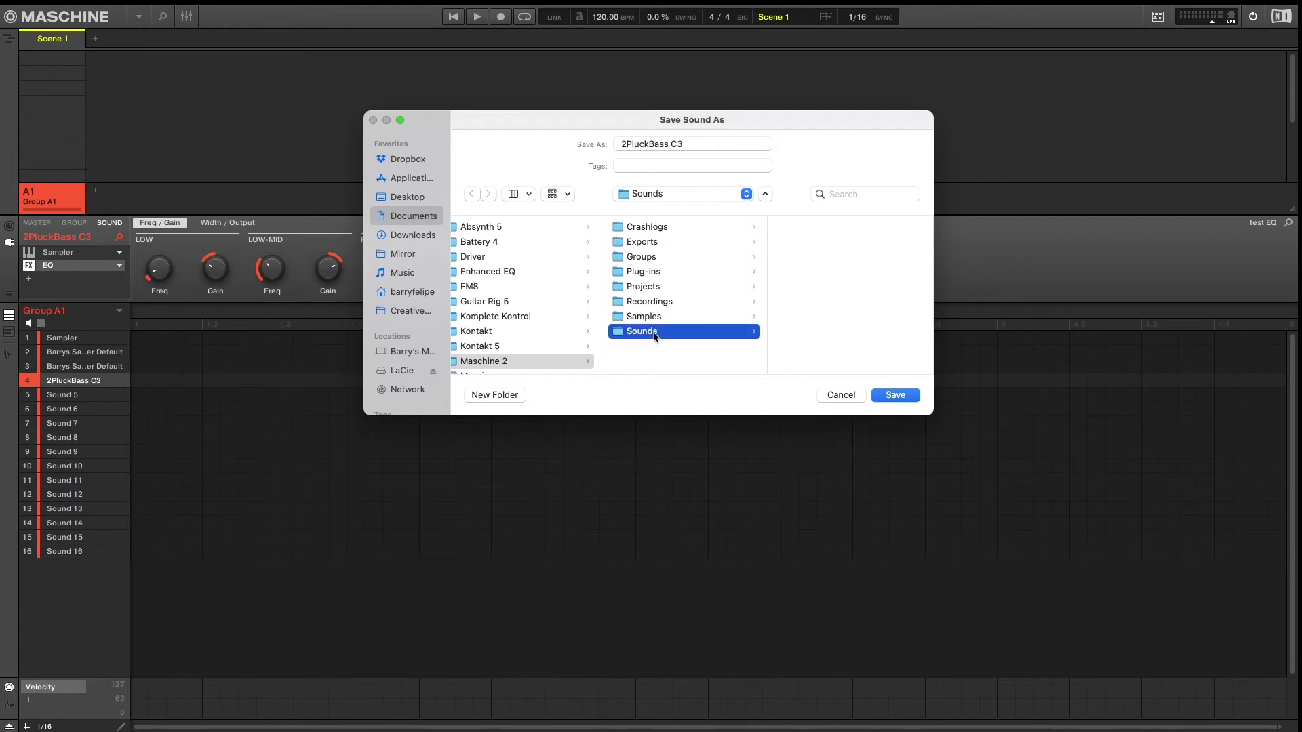
{"action": "left_click", "coordinate": [694, 142]}
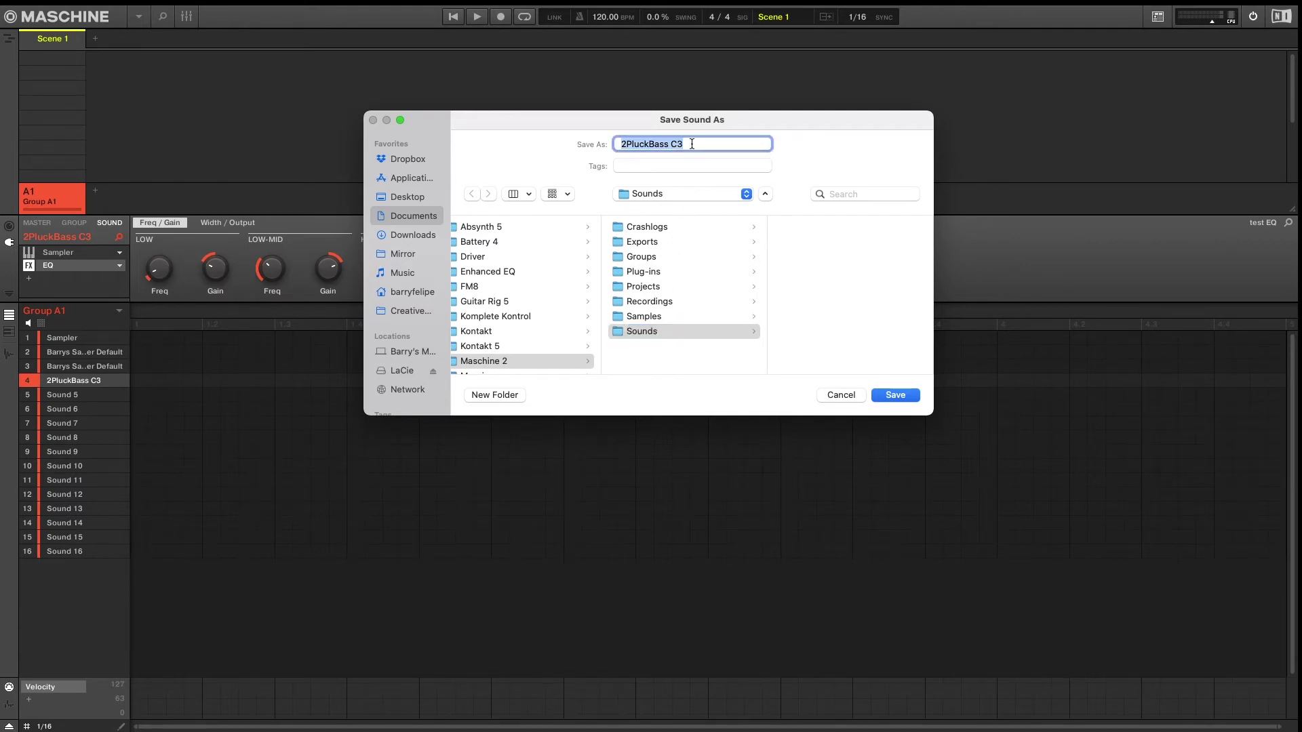
{"action": "type", "text": "Barrys C3 Pluck"}
{"action": "key", "text": "Return"}
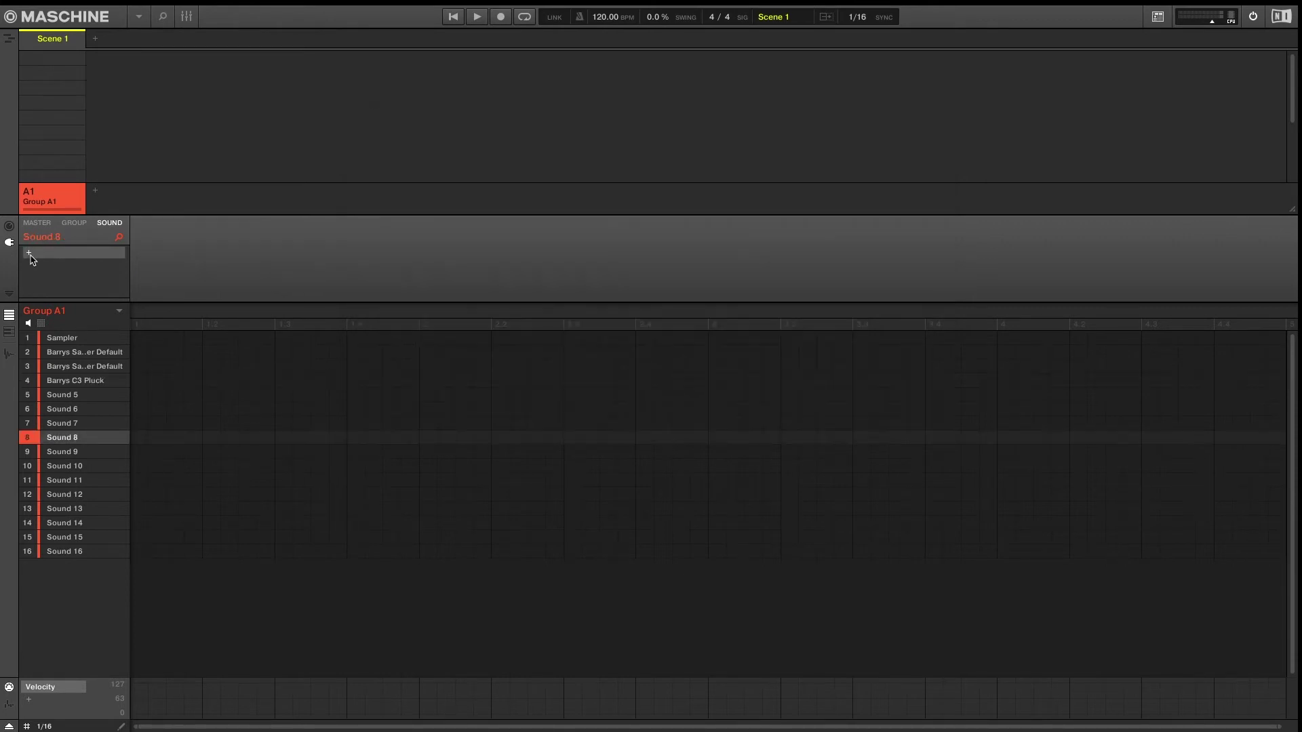
Step: Load Barrys C3 Pluck from the Library's Sounds into slot 8 and check its Sampler and EQ
{"action": "left_click", "coordinate": [164, 23]}
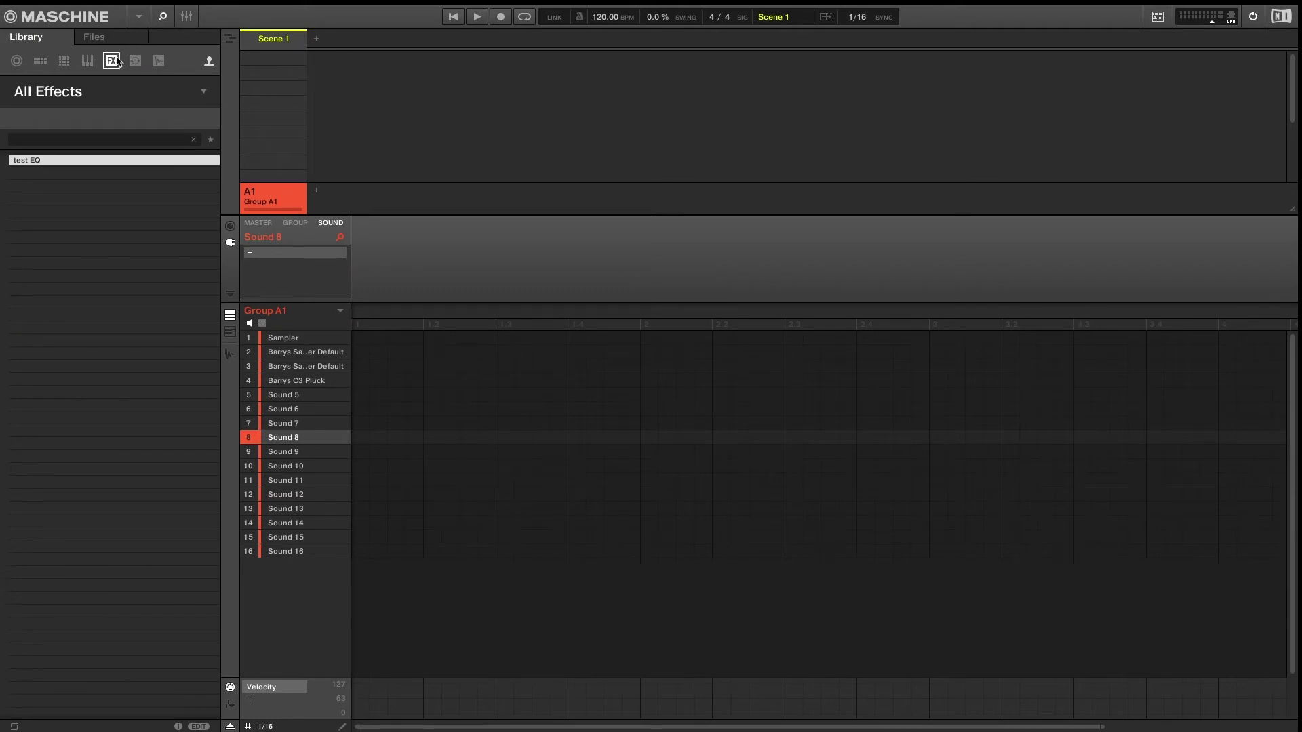
{"action": "left_click", "coordinate": [62, 65]}
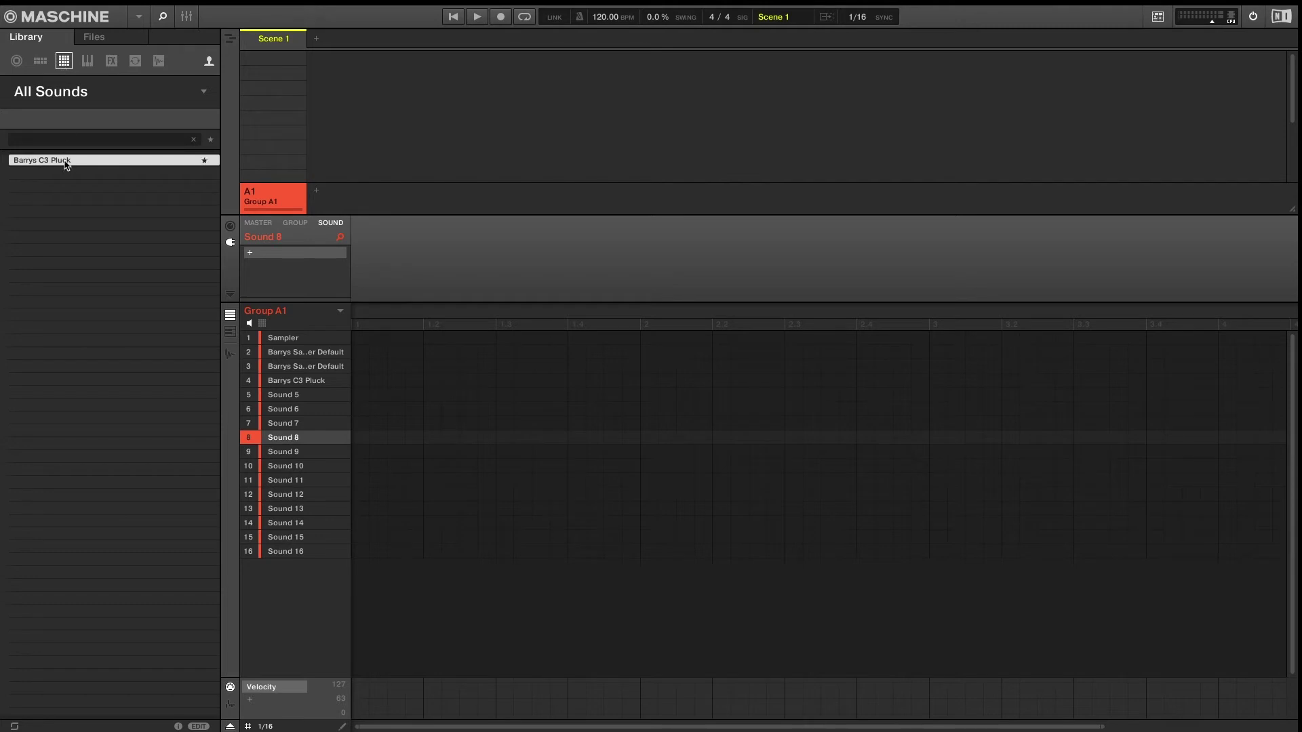
{"action": "double_click", "coordinate": [66, 162]}
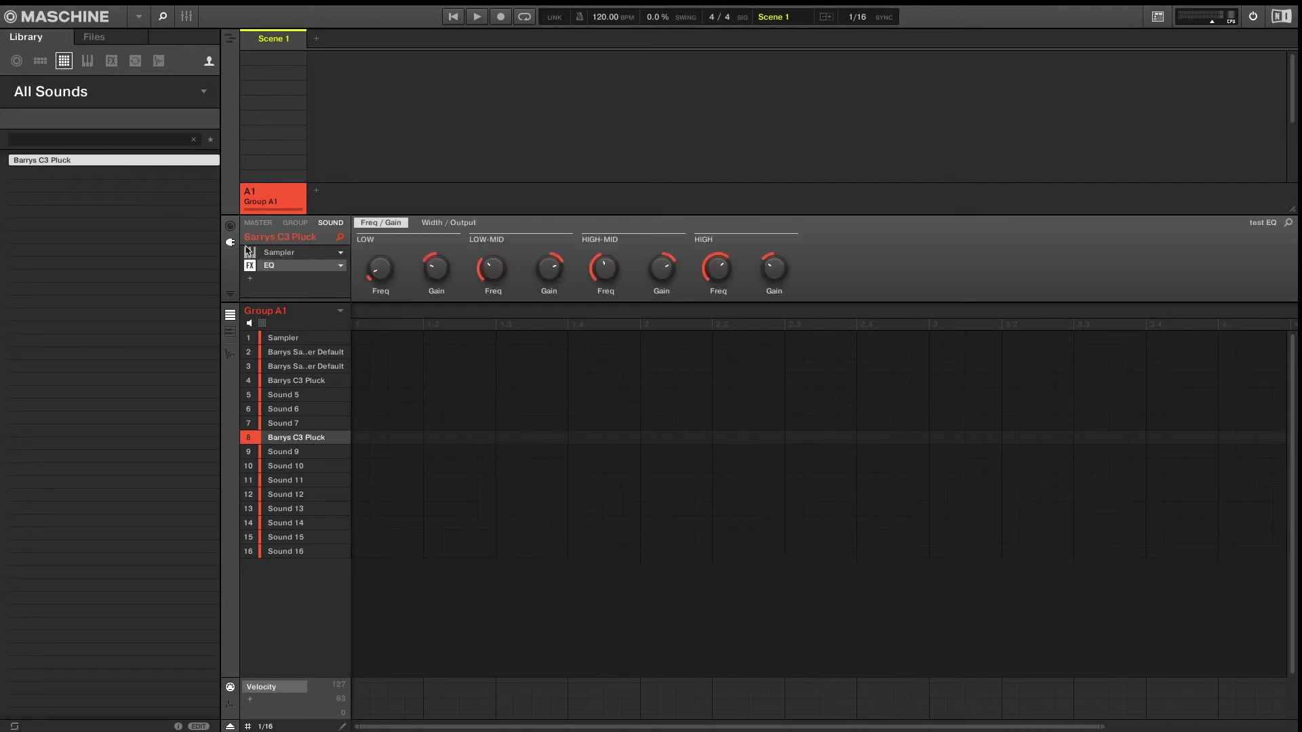
{"action": "left_click", "coordinate": [276, 255]}
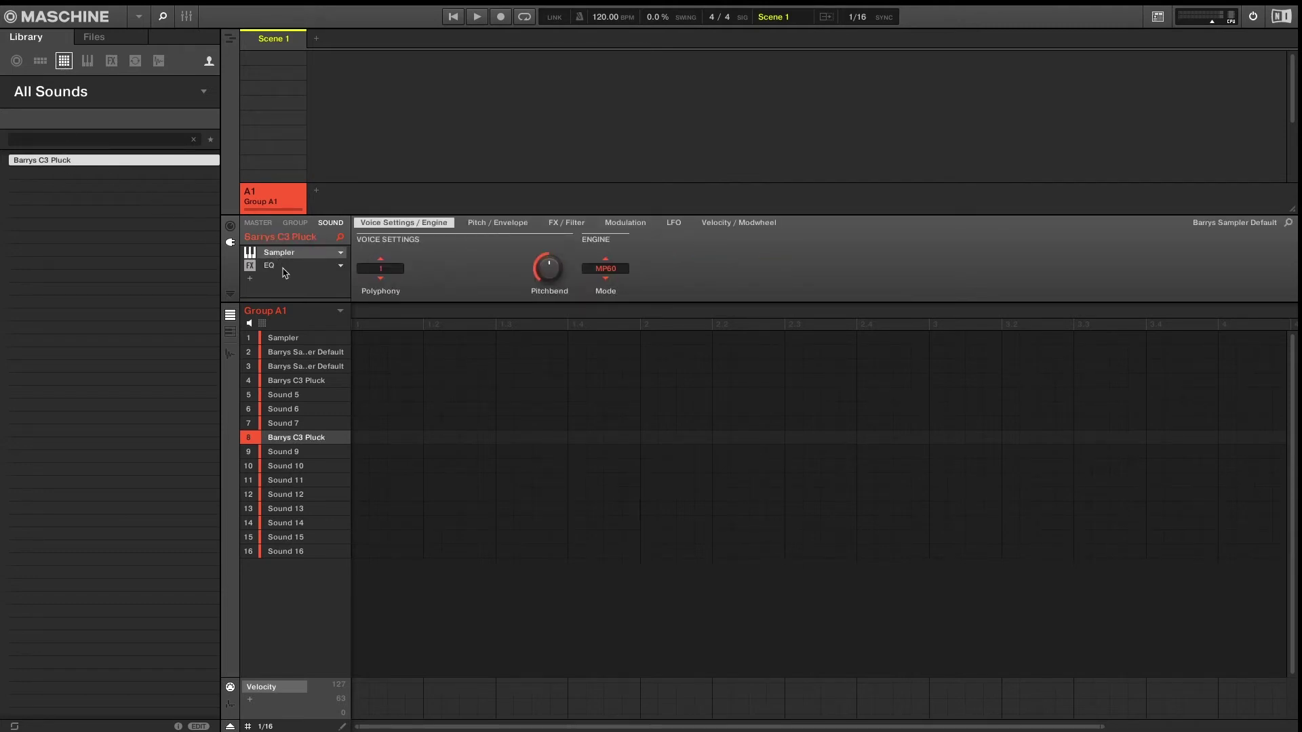
{"action": "left_click", "coordinate": [284, 271]}
{"action": "left_click", "coordinate": [250, 279]}
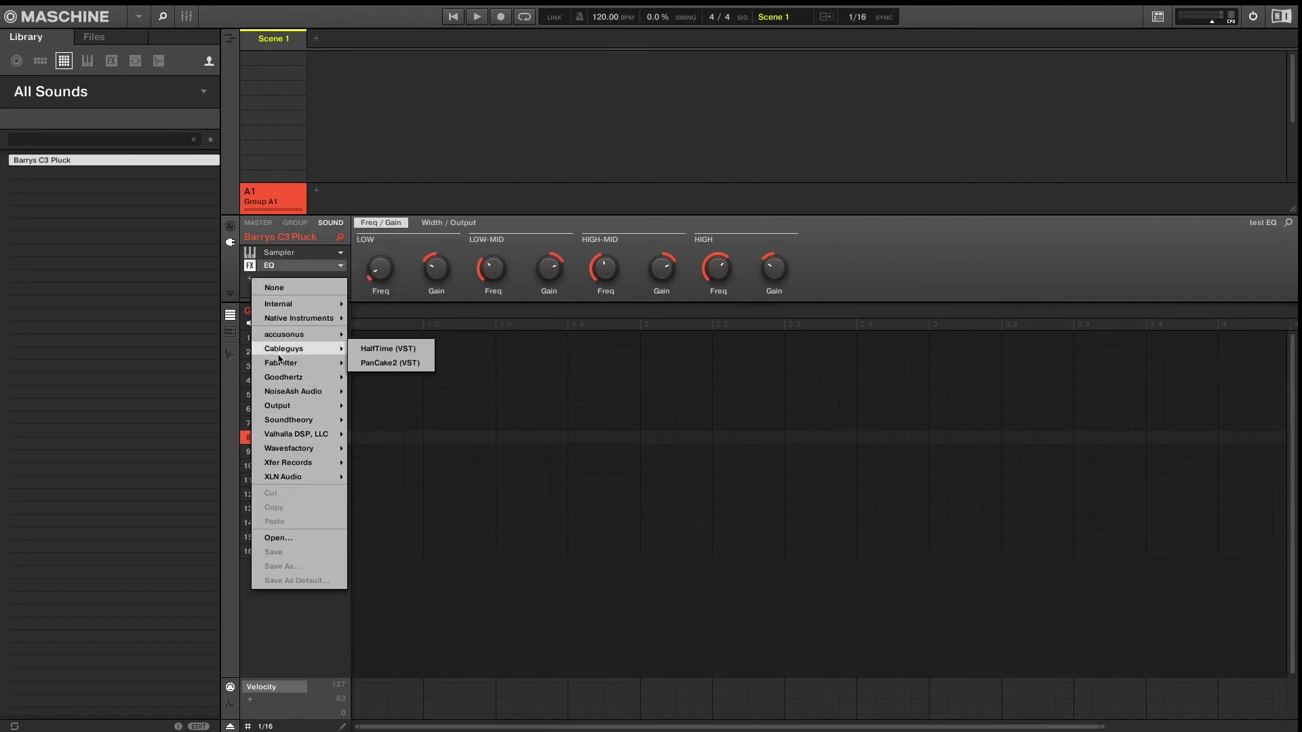
Step: Add FabFilter Pro-C 2 to the slot 8 sound and save it as 'Barrys C3 Pluck add comp'
{"action": "mouse_move", "coordinate": [280, 361]}
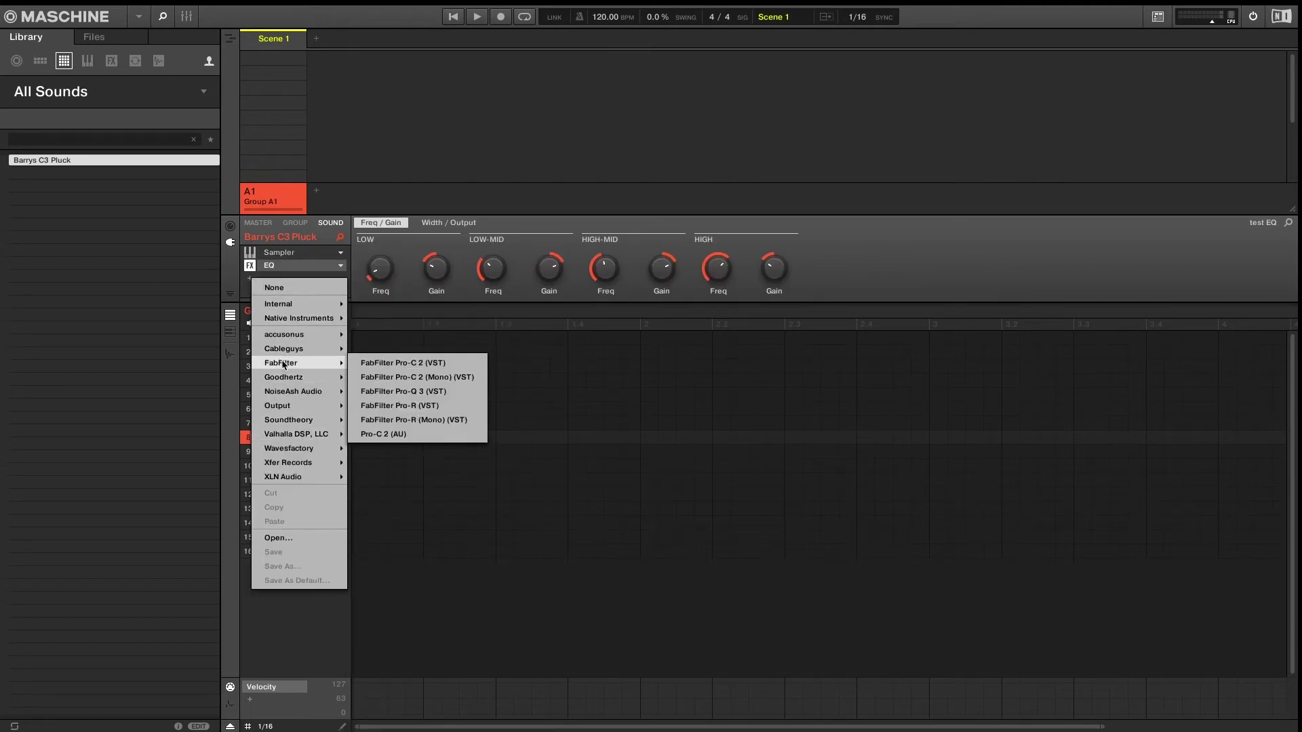
{"action": "left_click", "coordinate": [399, 367]}
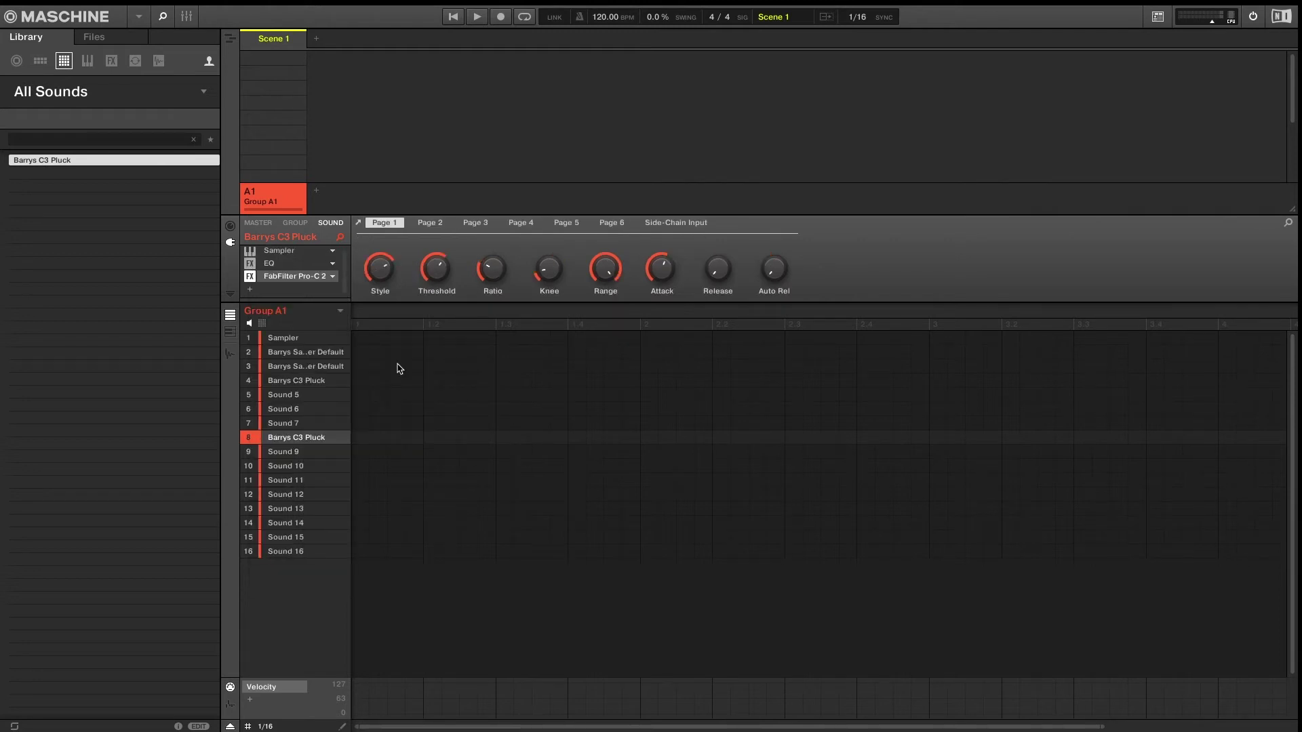
{"action": "right_click", "coordinate": [299, 439]}
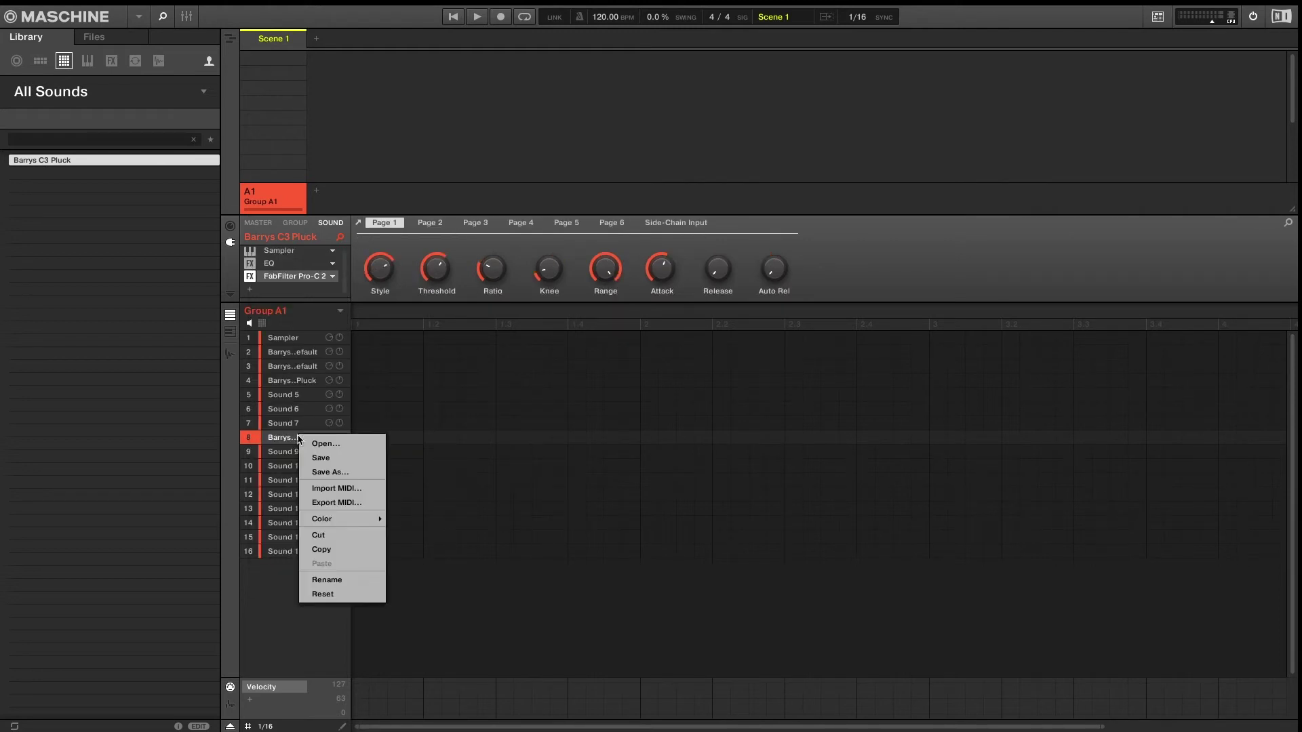
{"action": "left_click", "coordinate": [325, 473]}
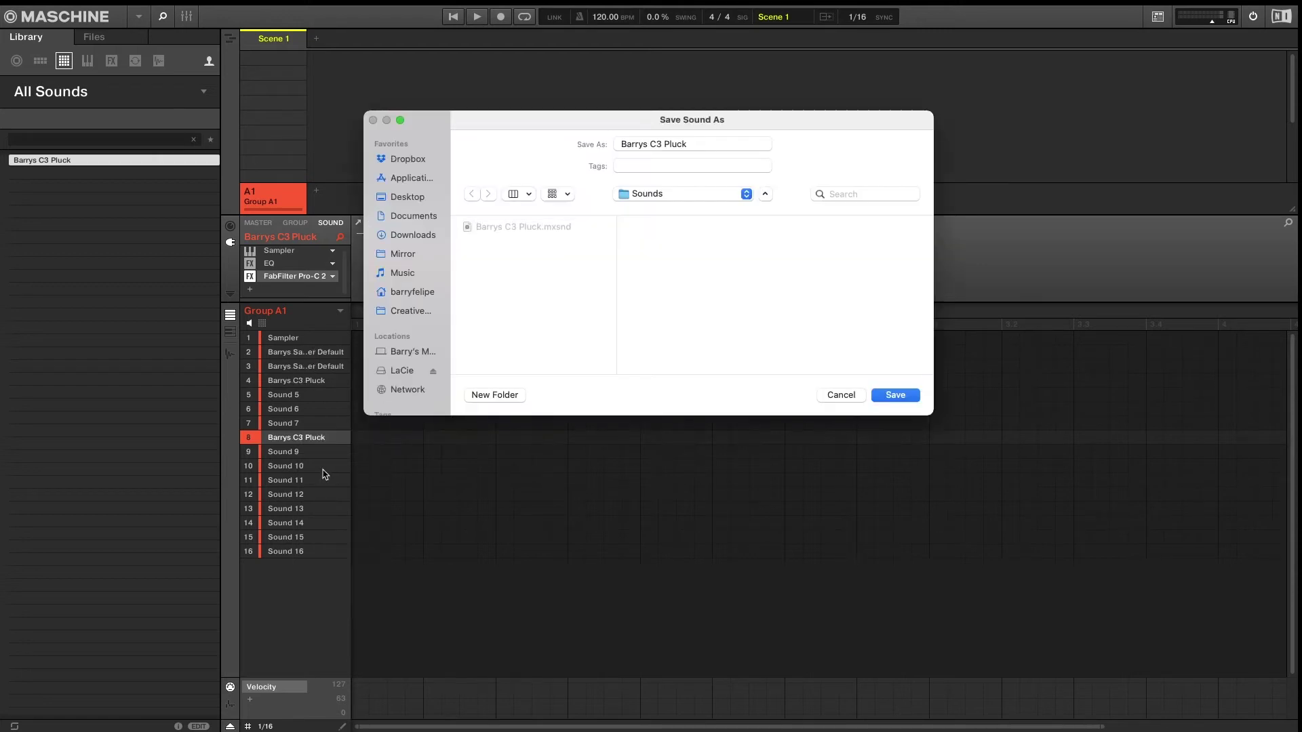
{"action": "left_click", "coordinate": [716, 140]}
{"action": "type", "text": "ad"}
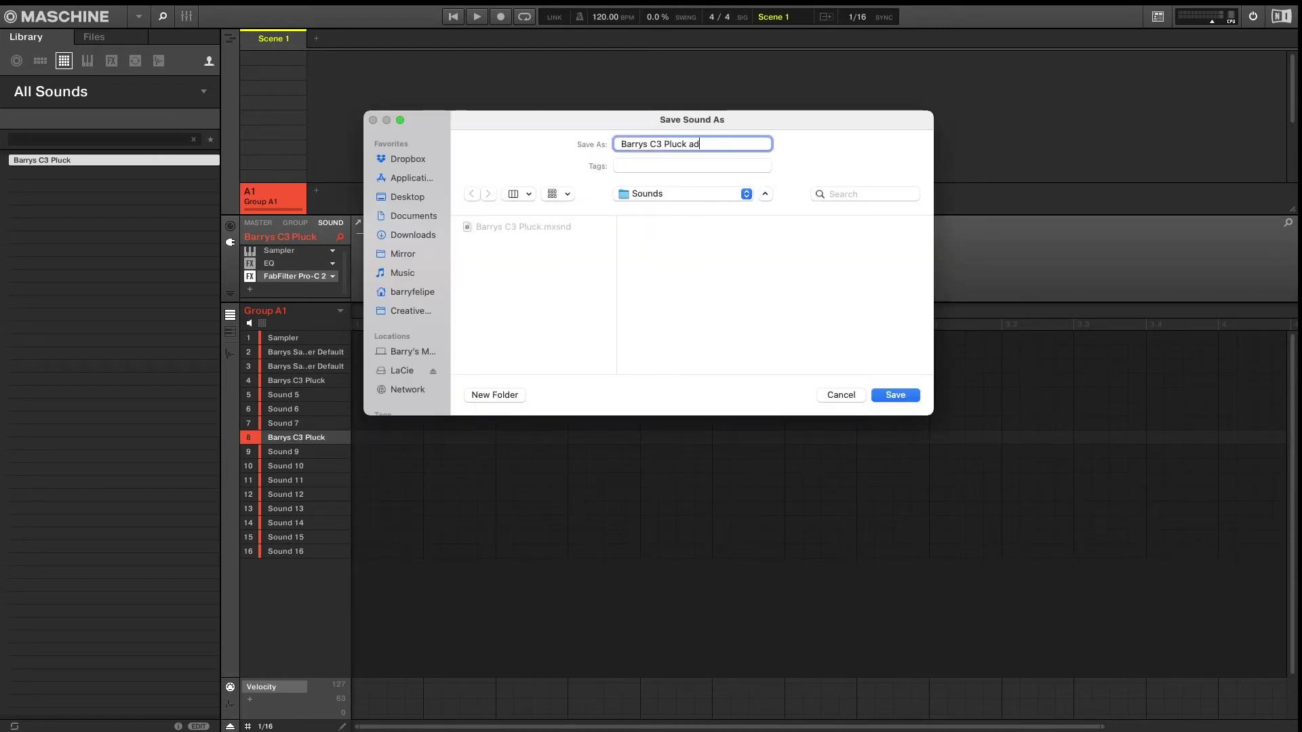
{"action": "type", "text": "d comp"}
{"action": "key", "text": "Return"}
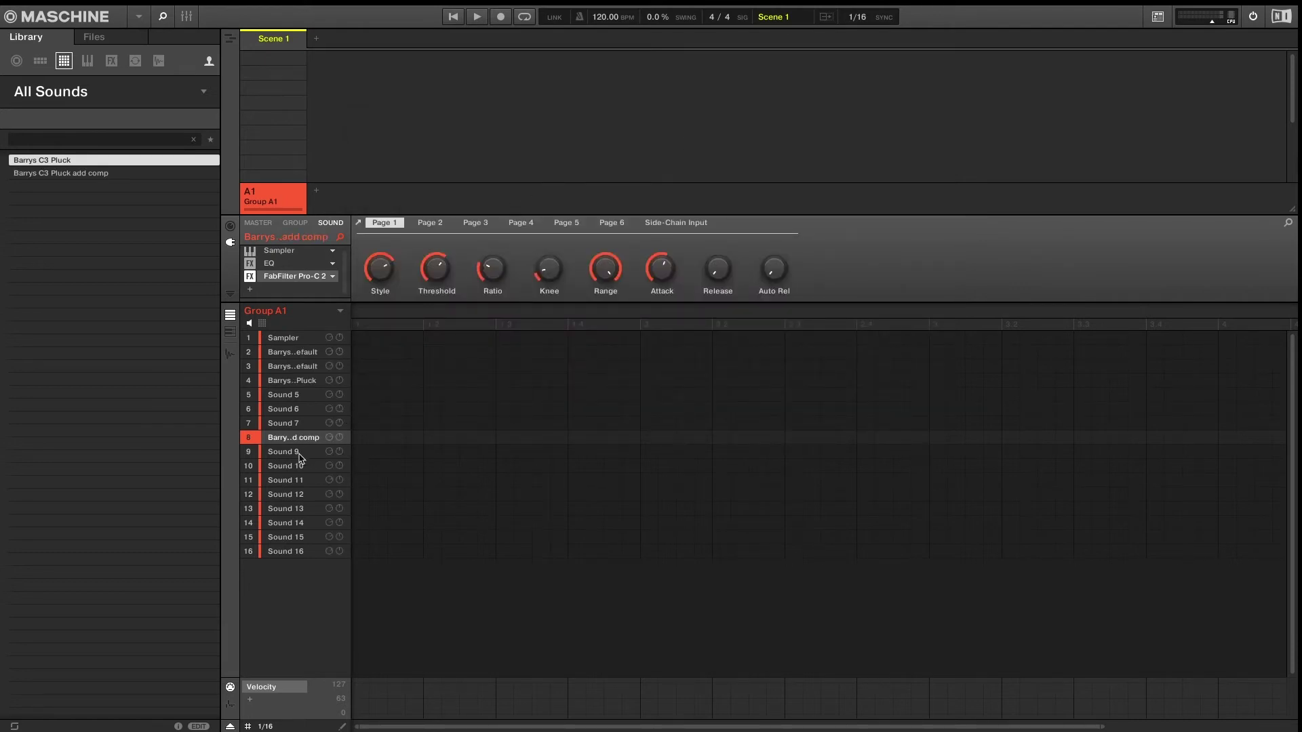
Step: Load Barrys C3 Pluck add comp into sound slot 9 and Barrys C3 Pluck into slot 10
{"action": "left_click", "coordinate": [299, 454]}
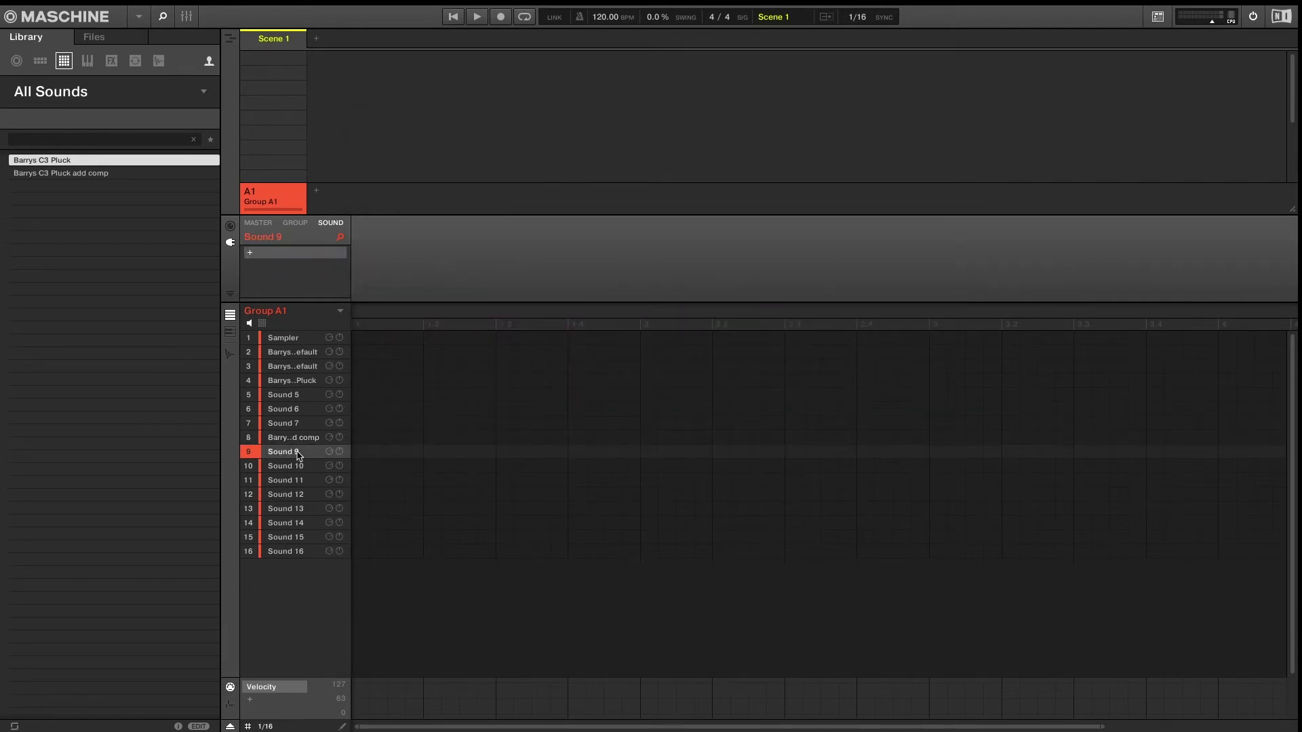
{"action": "left_click", "coordinate": [80, 174]}
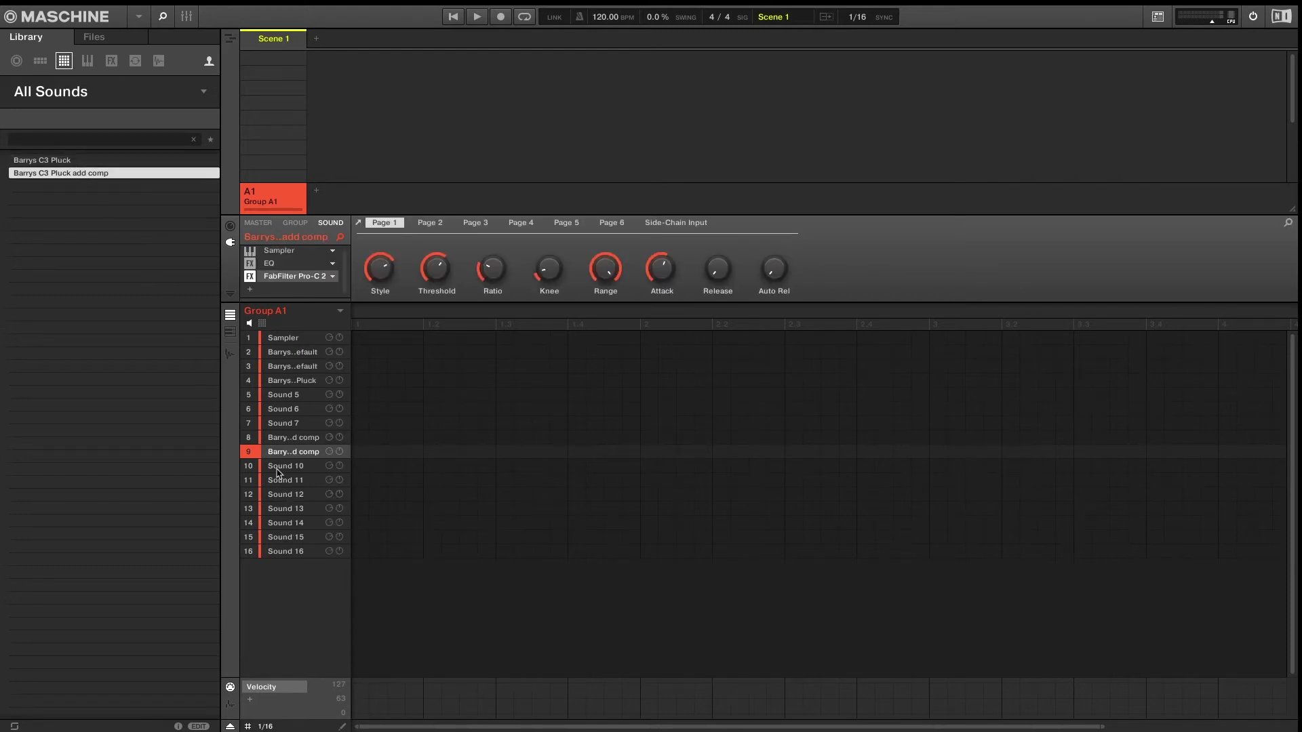
{"action": "left_click", "coordinate": [278, 468]}
{"action": "left_click", "coordinate": [73, 161]}
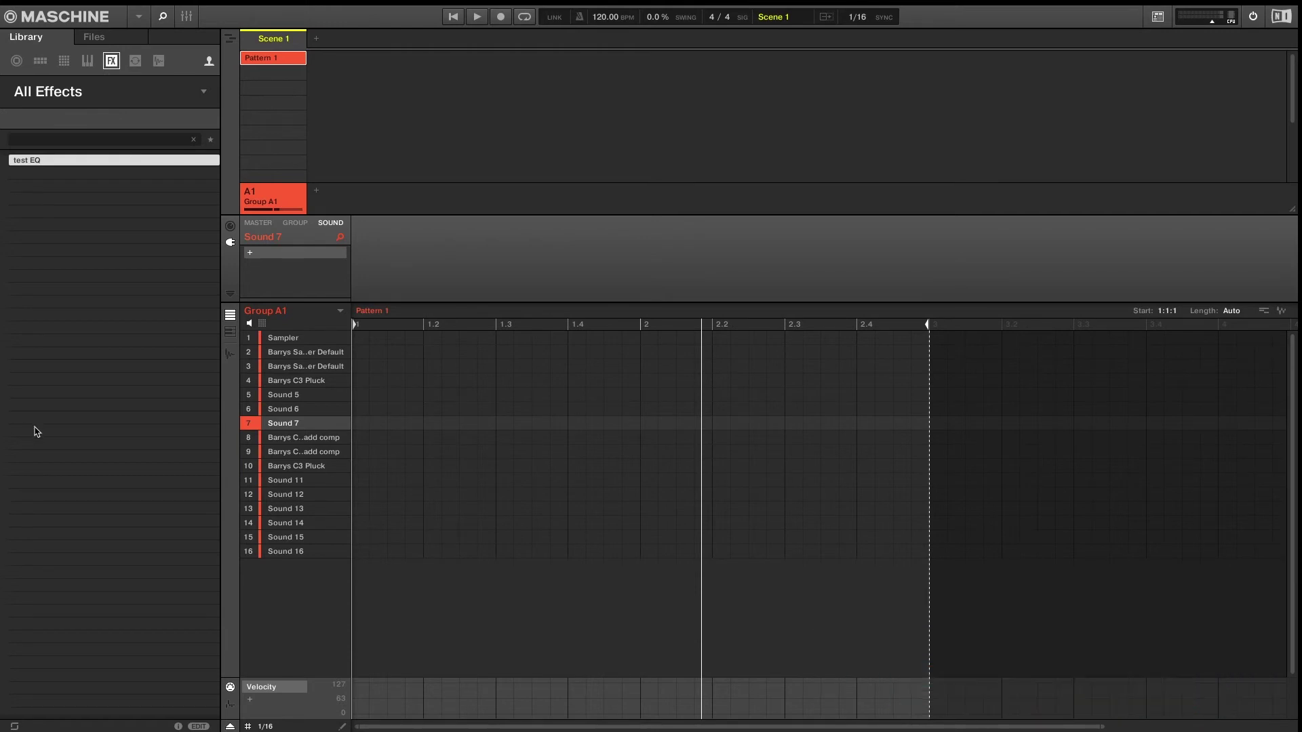
Step: Create Group B1 and load an EQ into its first group effect slot
{"action": "left_click", "coordinate": [316, 190]}
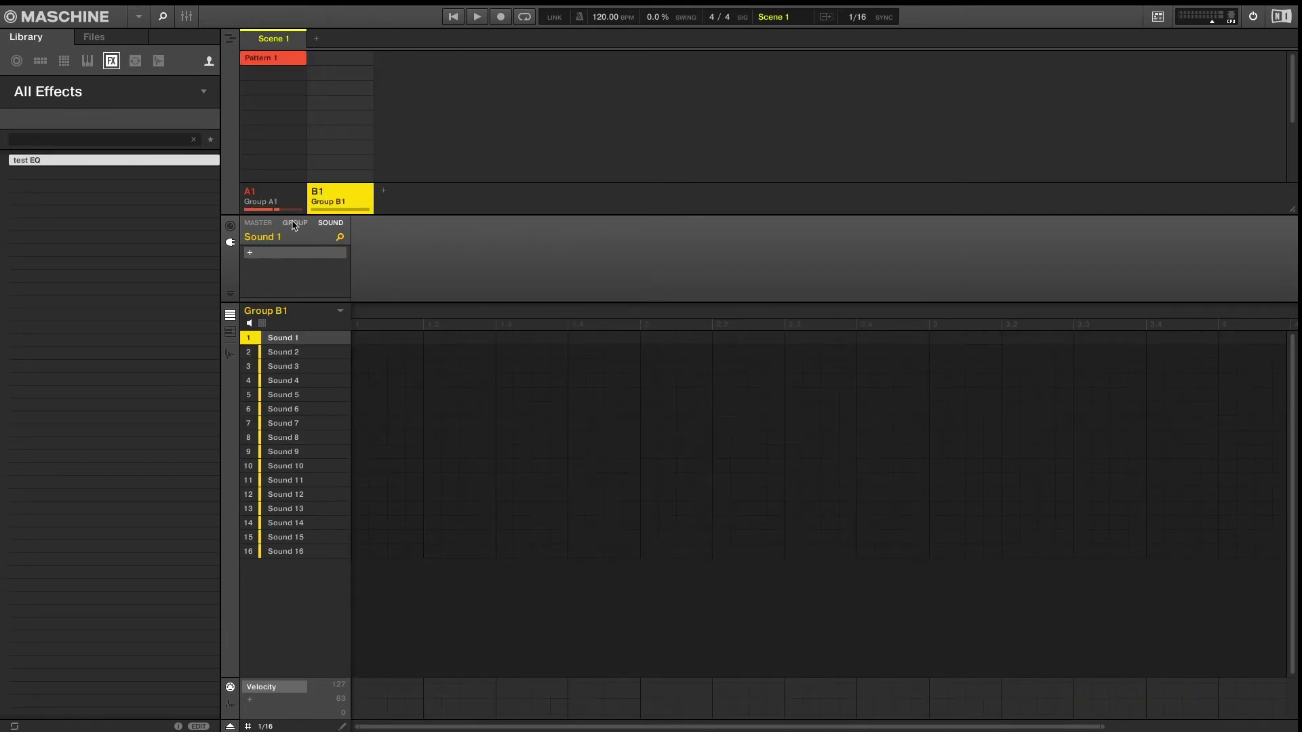
{"action": "left_click", "coordinate": [295, 223]}
{"action": "left_click", "coordinate": [249, 253]}
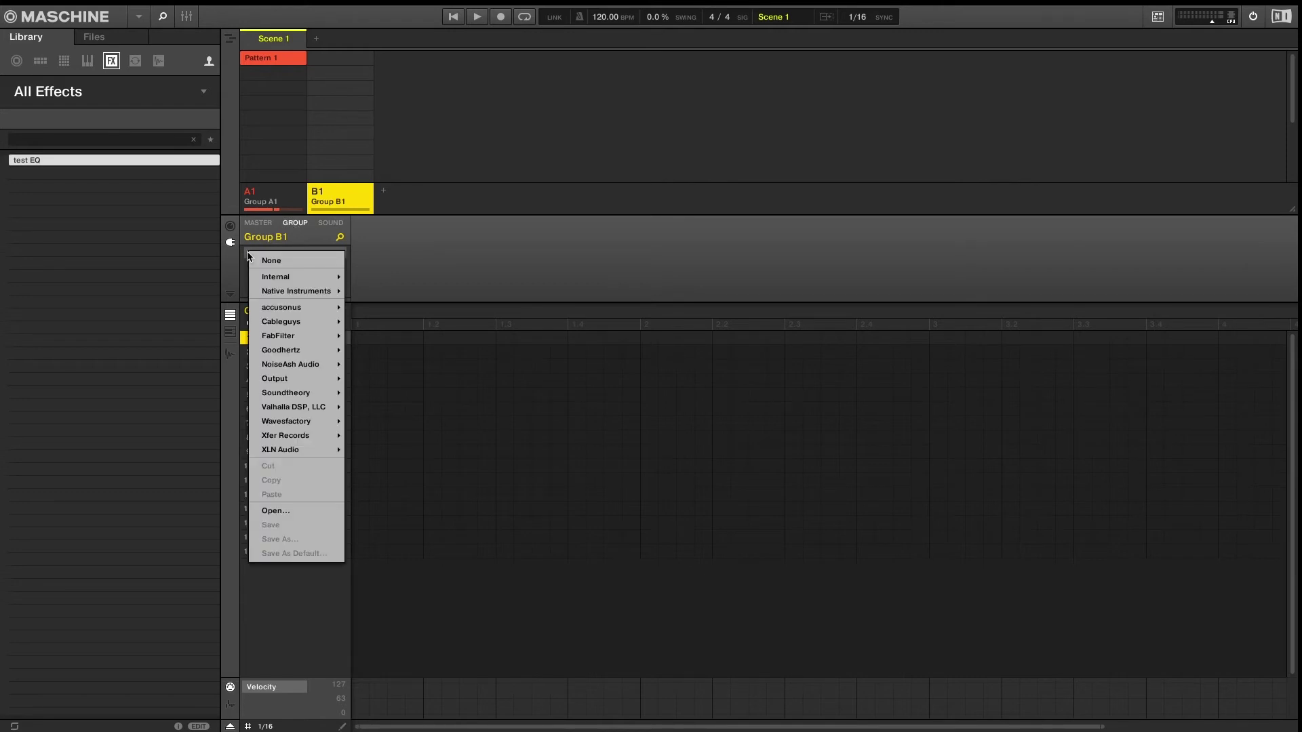
{"action": "mouse_move", "coordinate": [276, 278]}
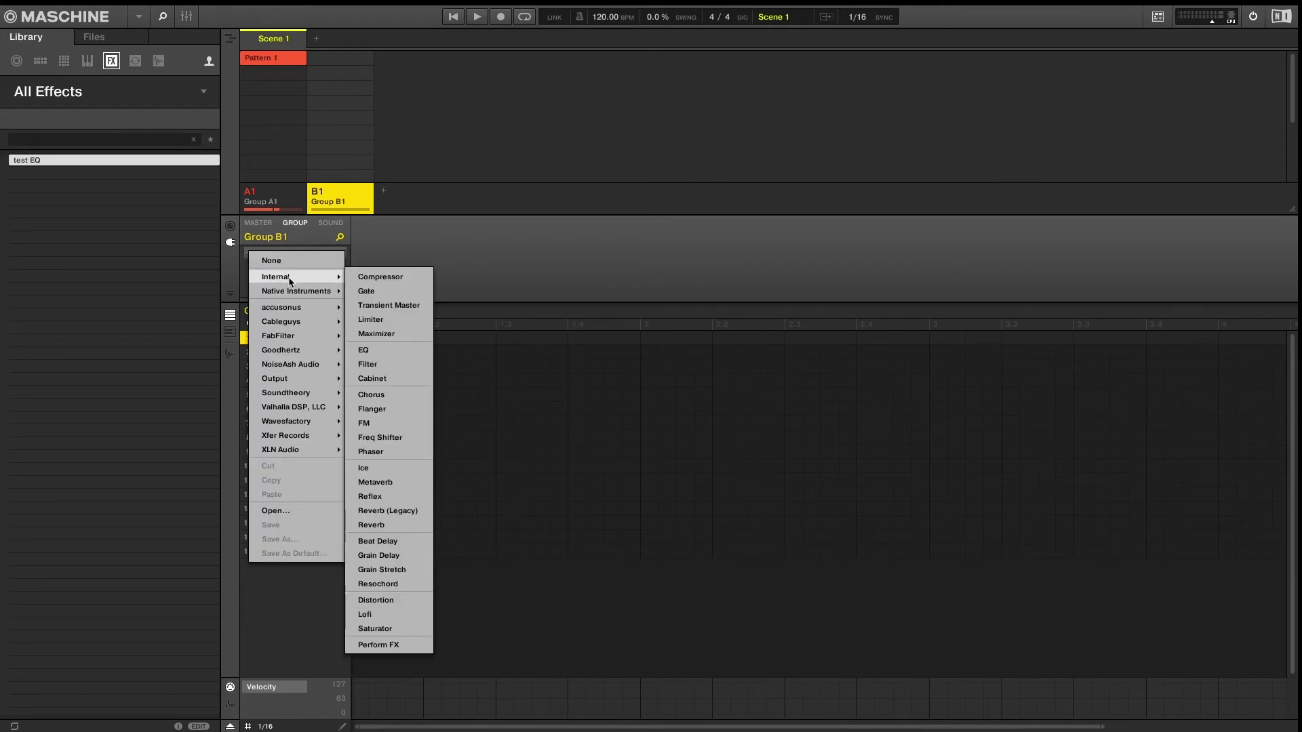
{"action": "left_click", "coordinate": [392, 349]}
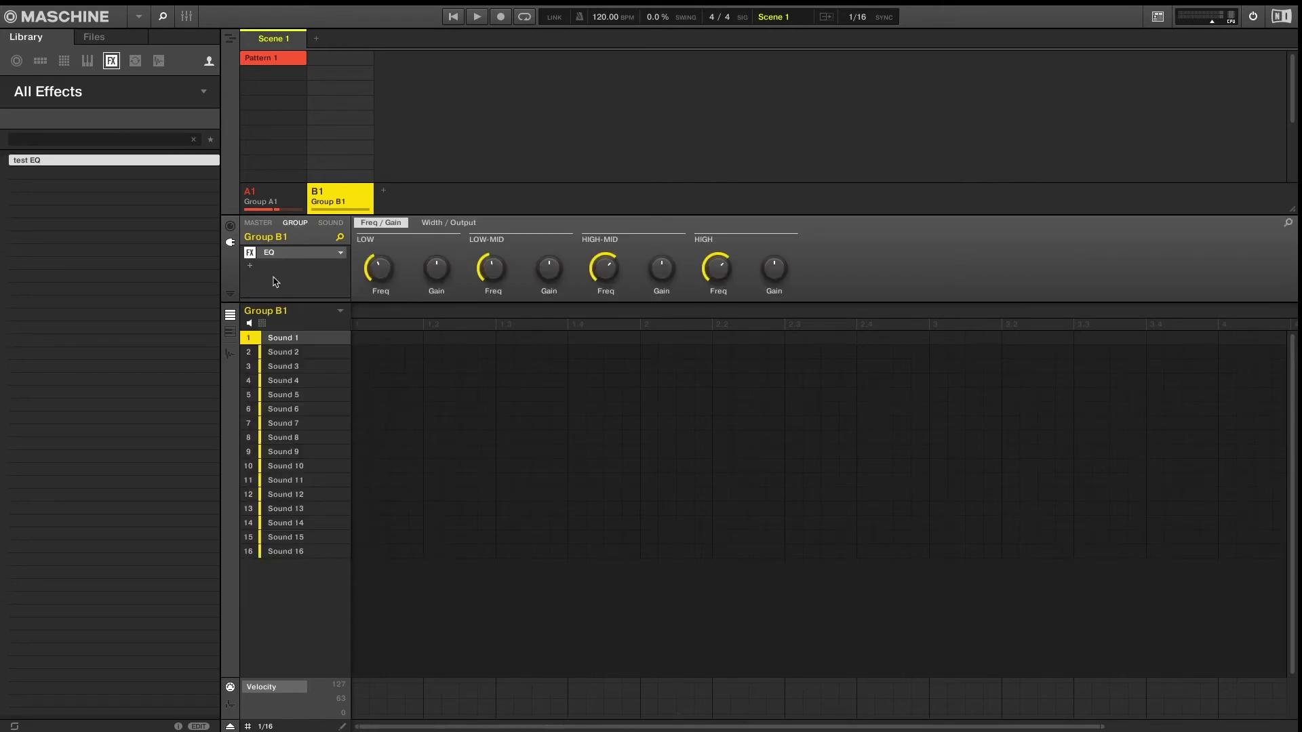
Step: Add a Reverb and then a Compressor after the EQ in Group B1's chain
{"action": "left_click", "coordinate": [249, 269]}
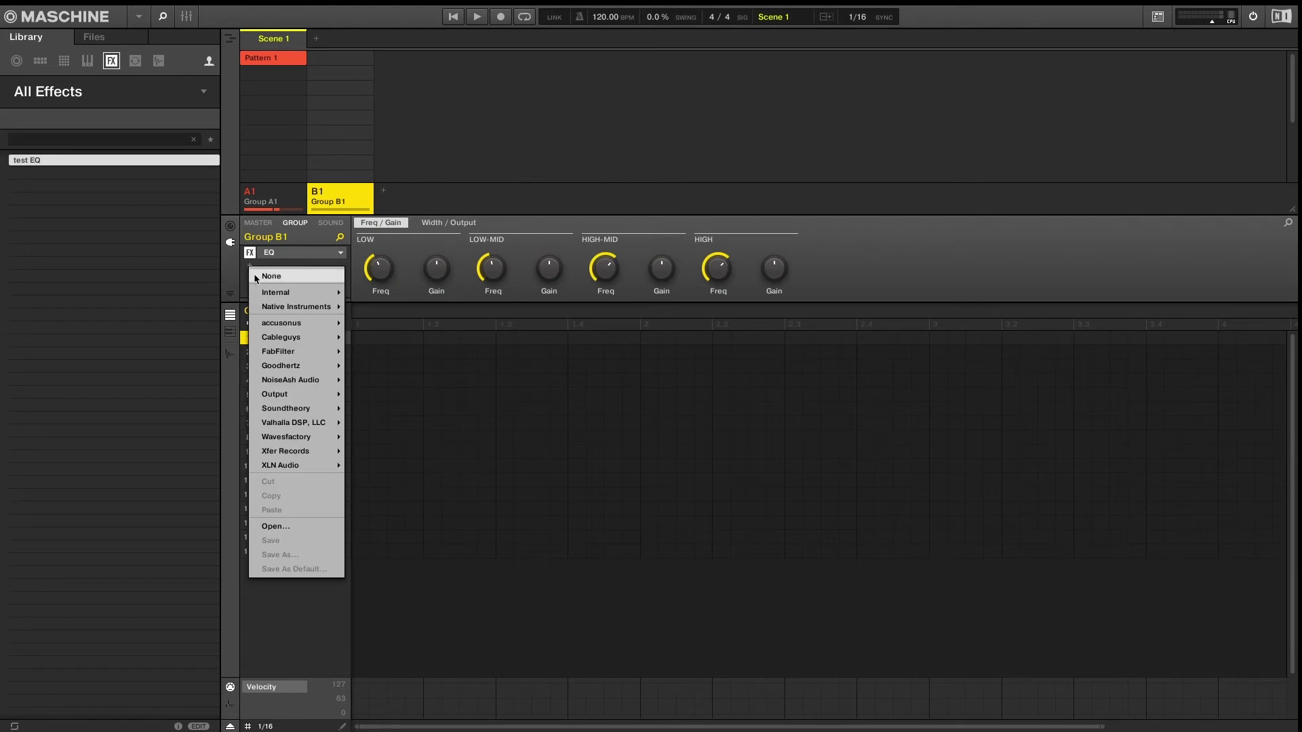
{"action": "mouse_move", "coordinate": [276, 293]}
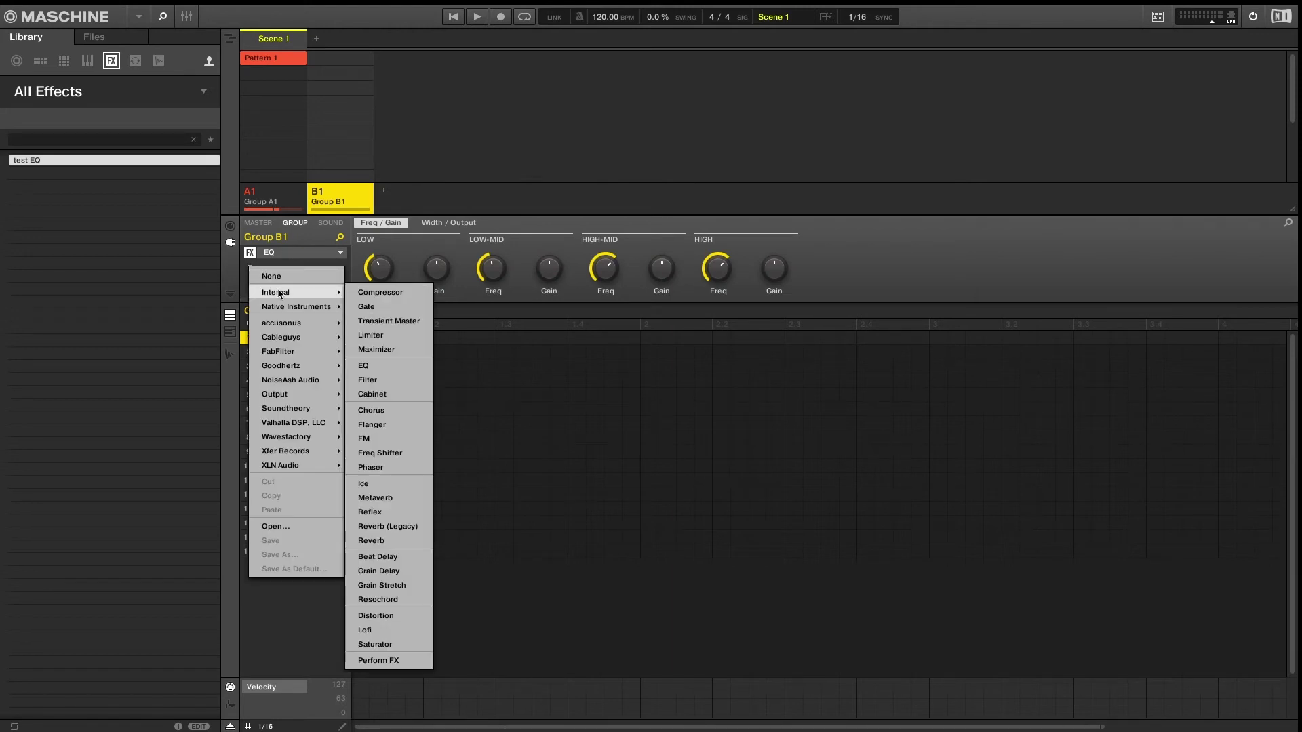
{"action": "left_click", "coordinate": [408, 539]}
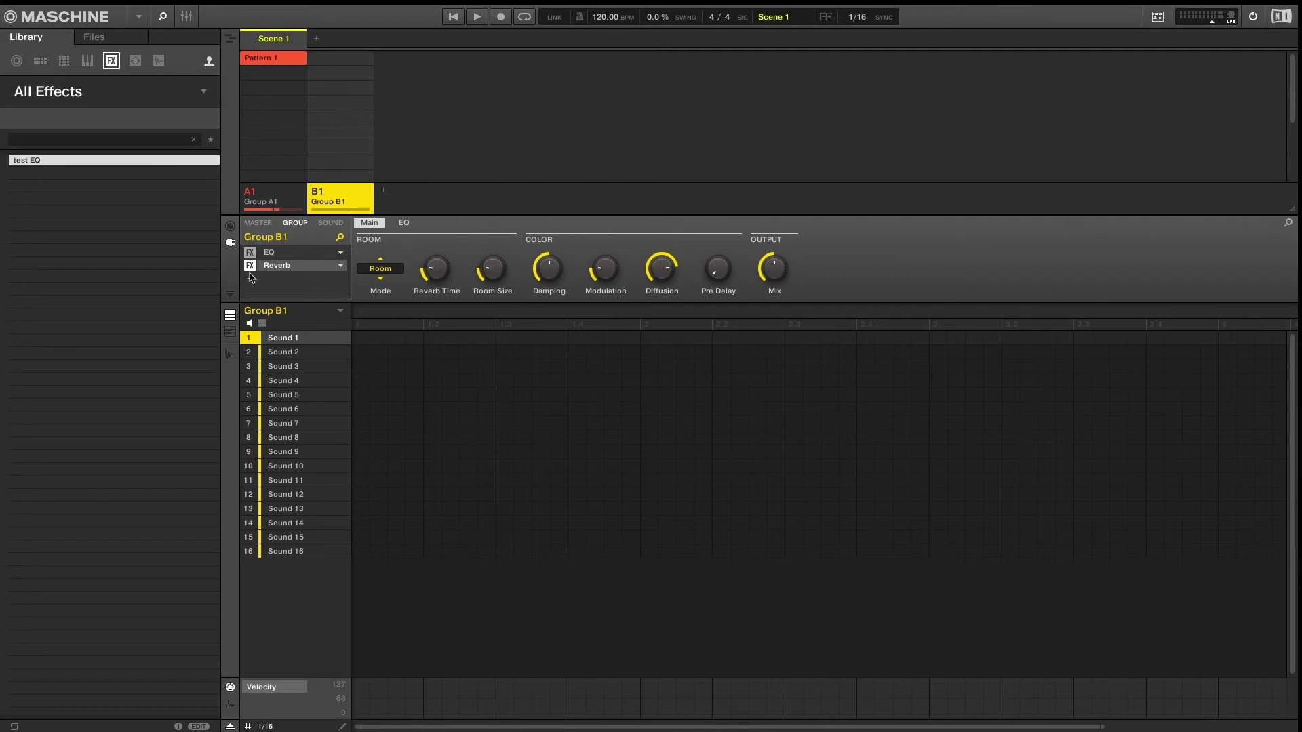
{"action": "left_click", "coordinate": [250, 278]}
{"action": "mouse_move", "coordinate": [284, 305]}
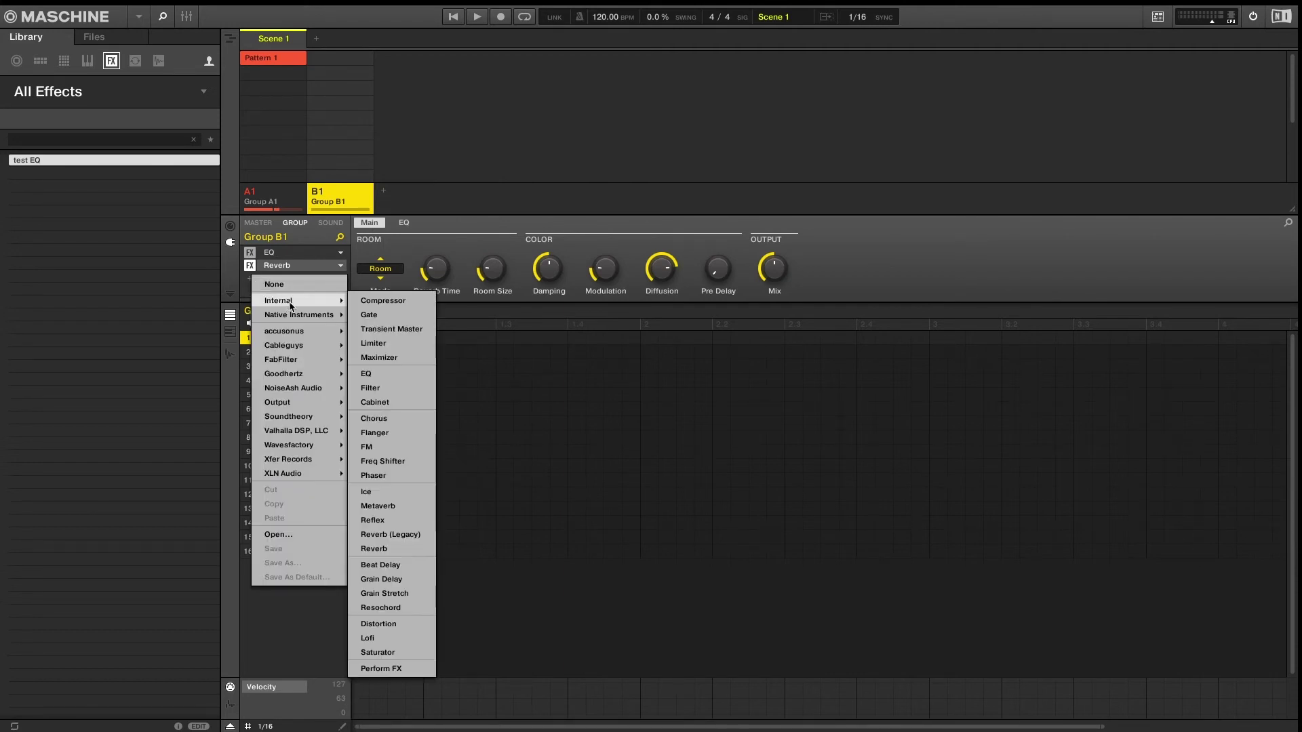
{"action": "left_click", "coordinate": [388, 301]}
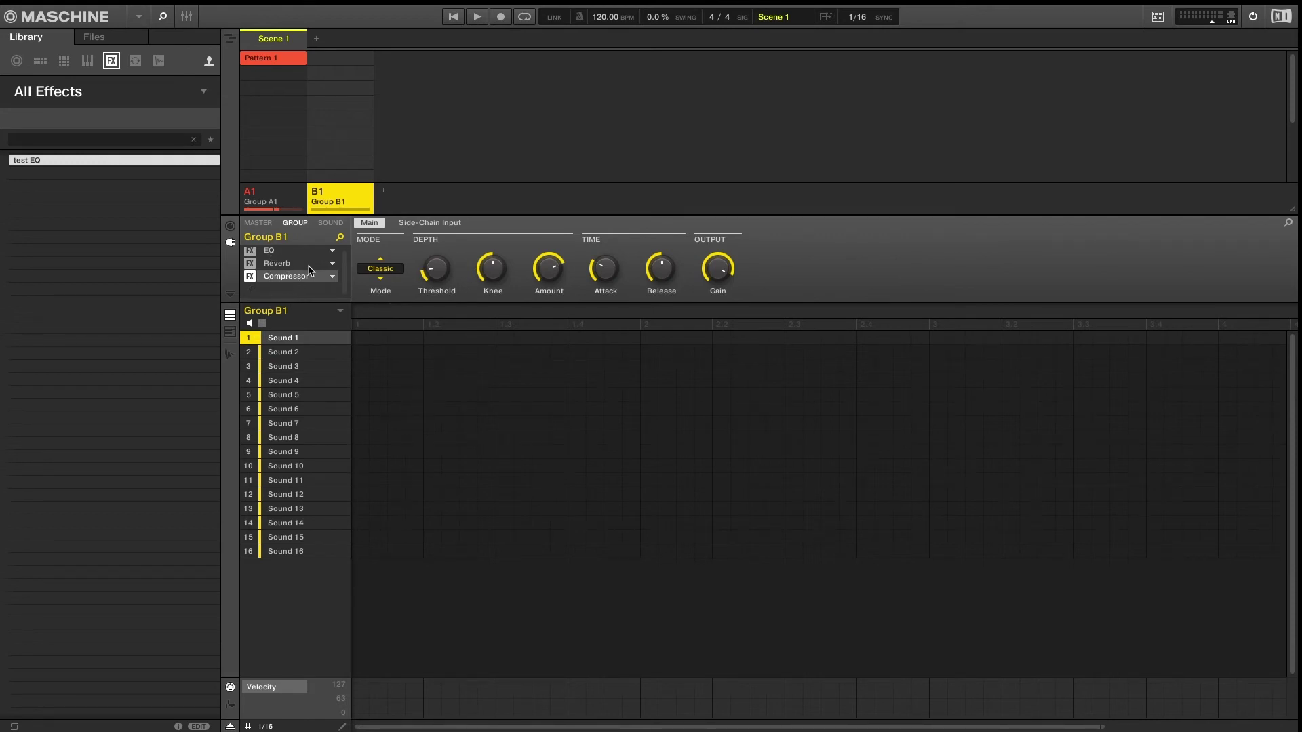
Step: Save Group B1 to the user library as 'Barrys Blank Group'
{"action": "right_click", "coordinate": [288, 316]}
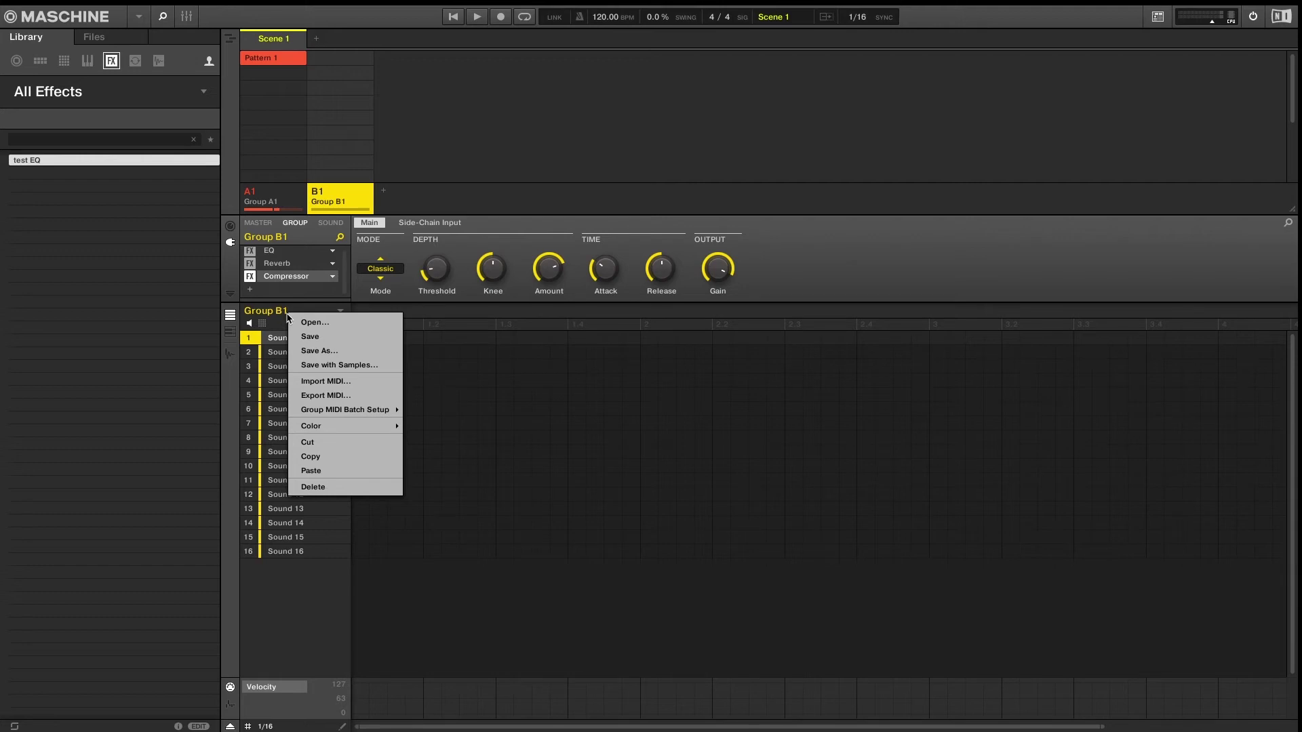
{"action": "left_click", "coordinate": [307, 336]}
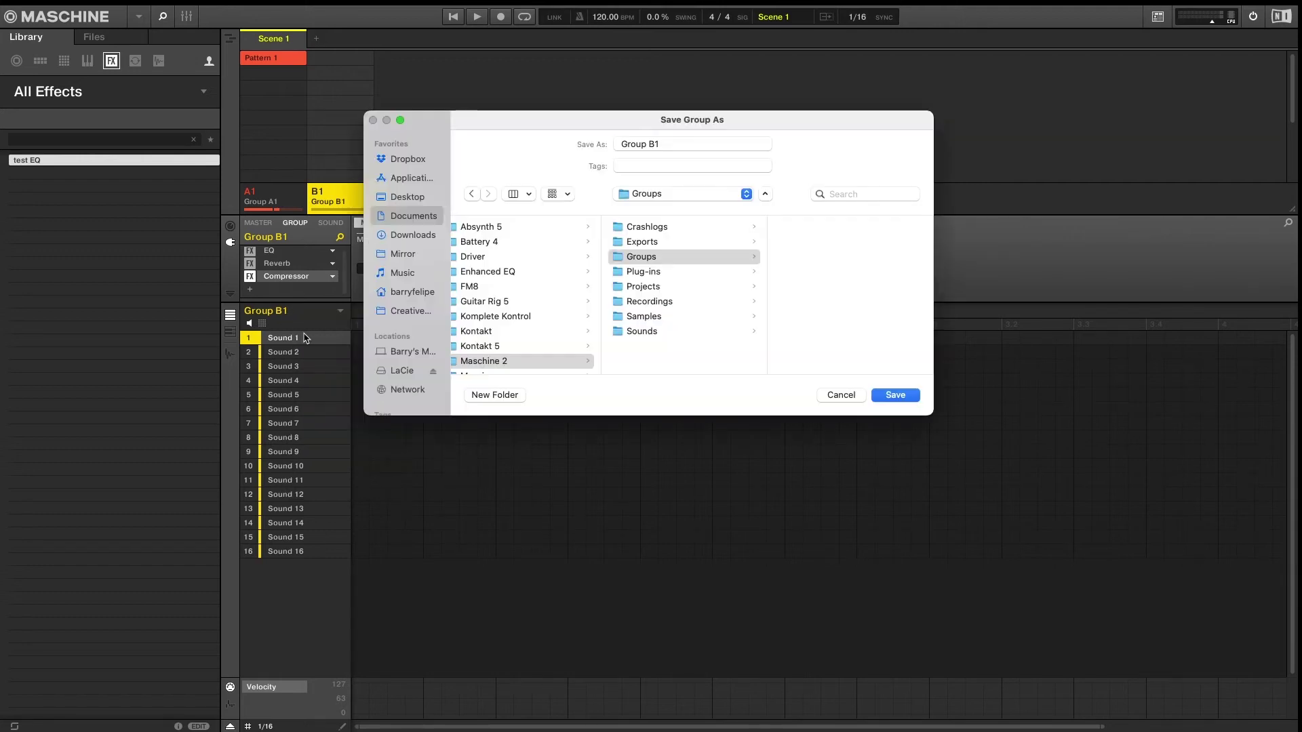
{"action": "type", "text": "Barrys Blank Group"}
{"action": "left_click", "coordinate": [895, 396]}
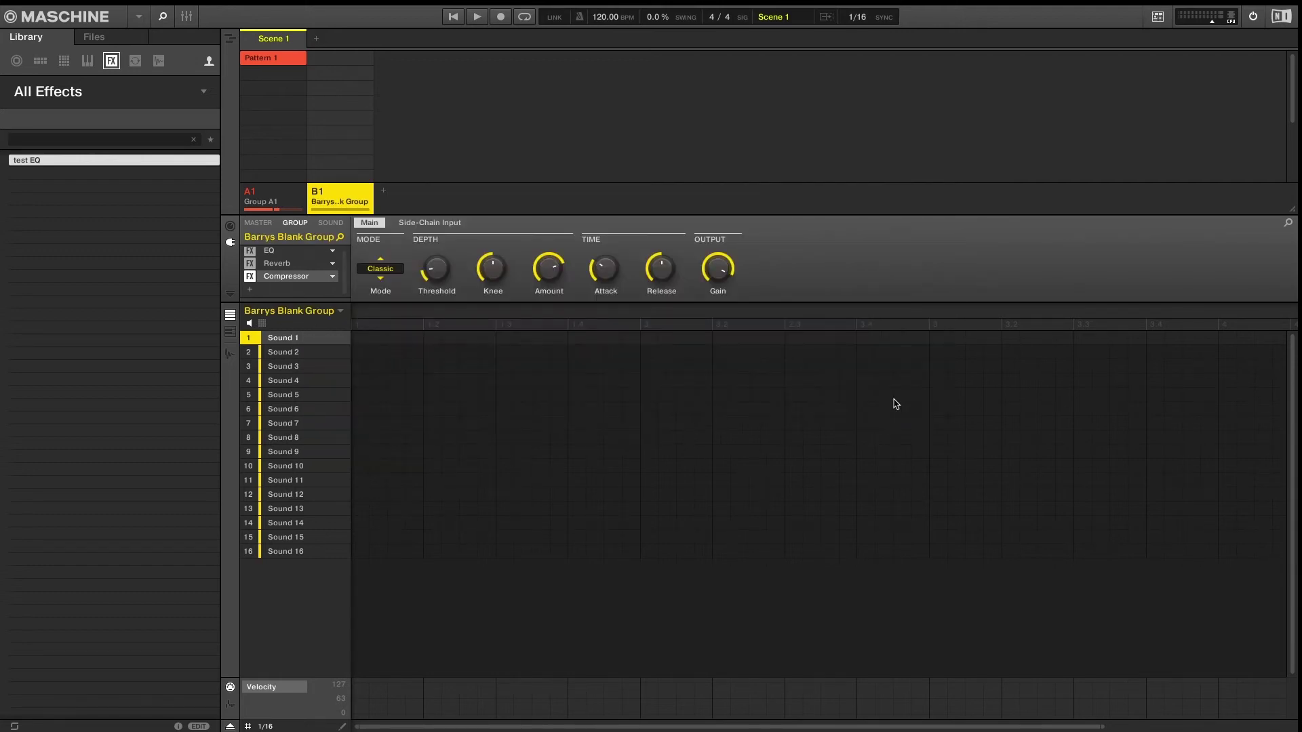
Step: Add Group C1 and load Barrys Blank Group into it from the library's Groups list
{"action": "left_click", "coordinate": [90, 64]}
{"action": "left_click", "coordinate": [63, 61]}
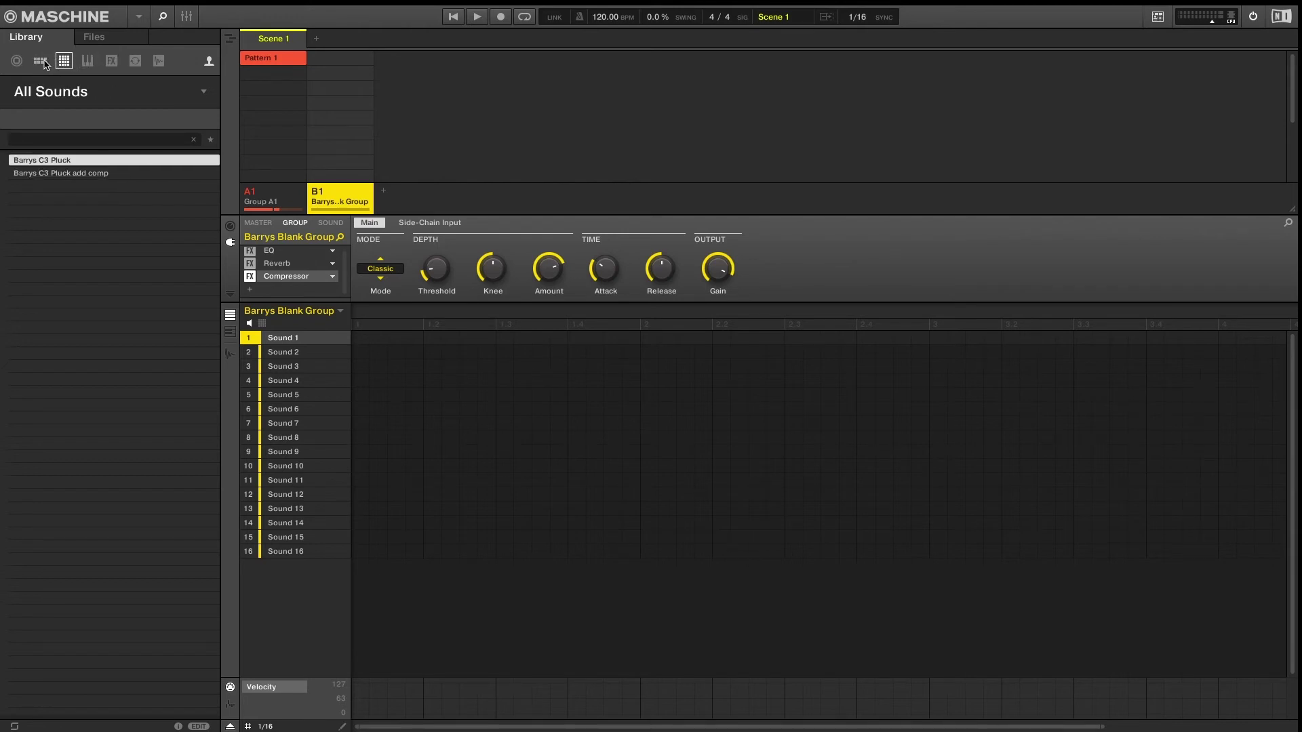
{"action": "left_click", "coordinate": [41, 61]}
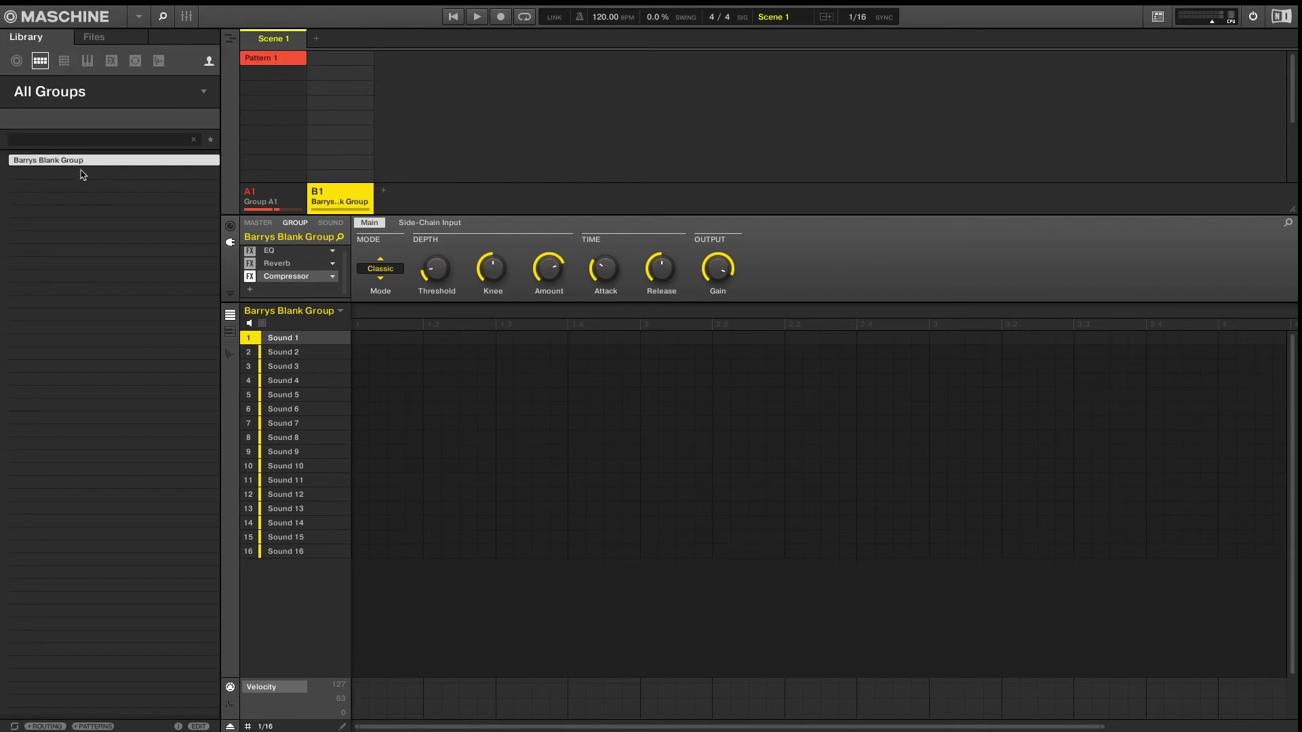
{"action": "left_click", "coordinate": [384, 191]}
{"action": "double_click", "coordinate": [157, 161]}
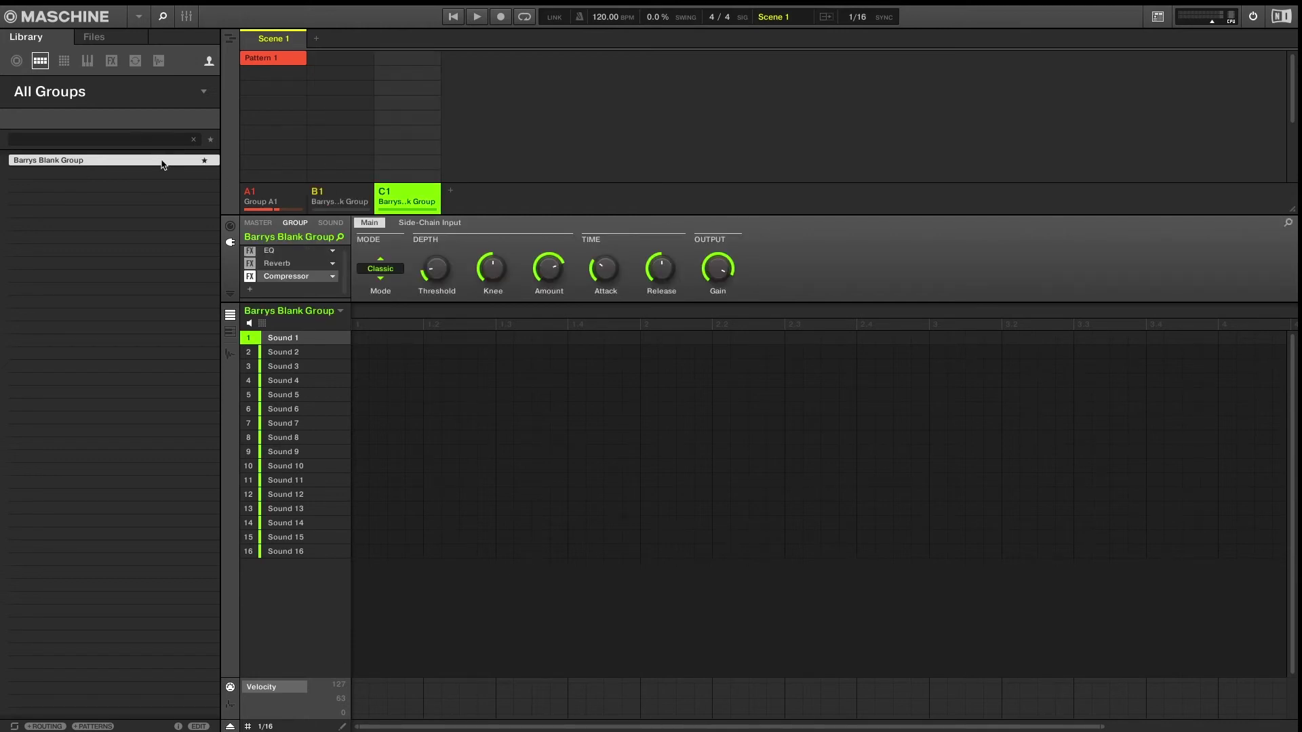
Step: Load Drumsynth Kick into Sound 1 and Drumsynth Snare into Sound 2
{"action": "left_click", "coordinate": [325, 231]}
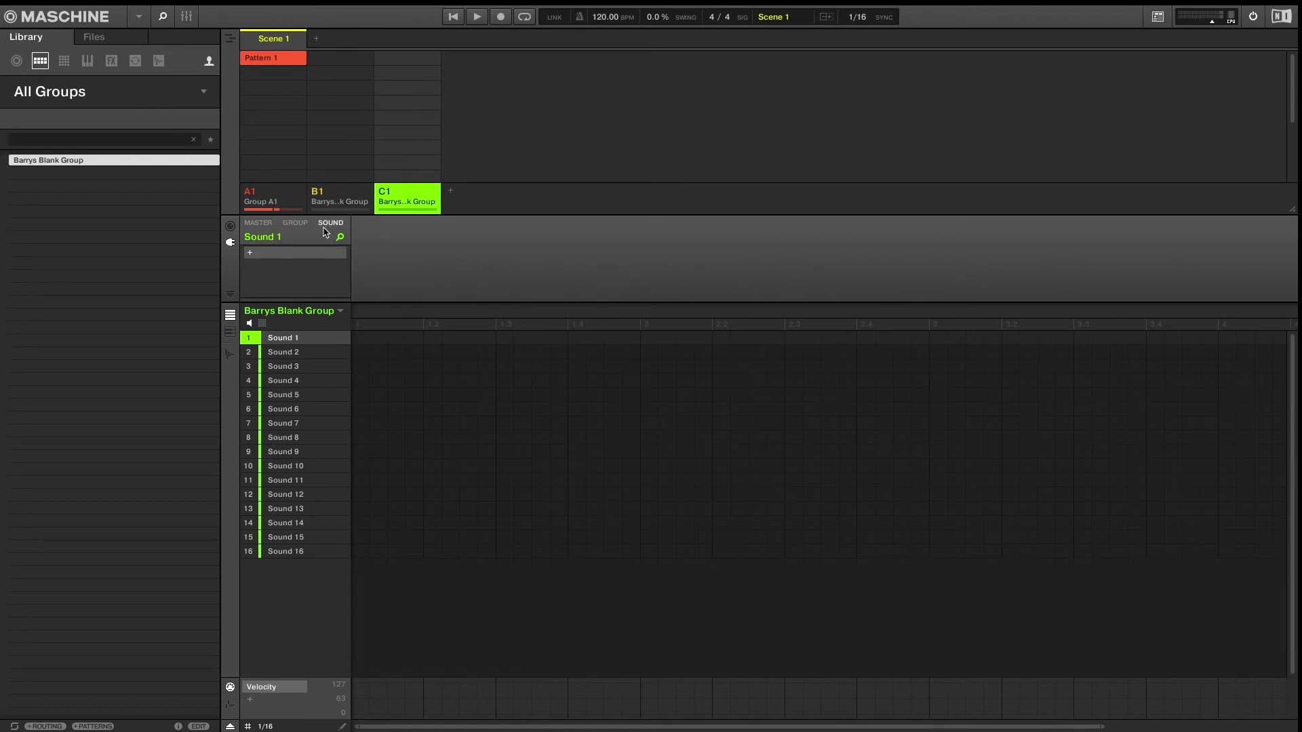
{"action": "left_click", "coordinate": [249, 252]}
{"action": "mouse_move", "coordinate": [277, 278]}
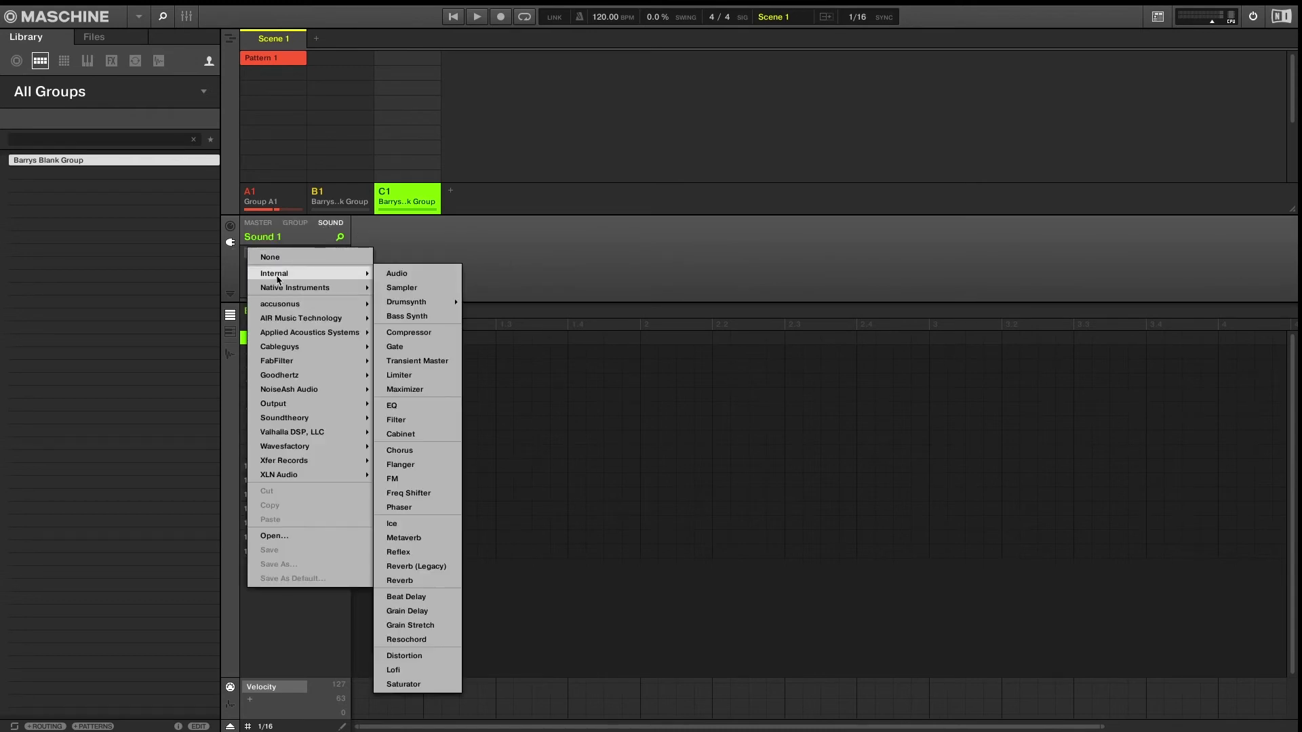
{"action": "mouse_move", "coordinate": [415, 302]}
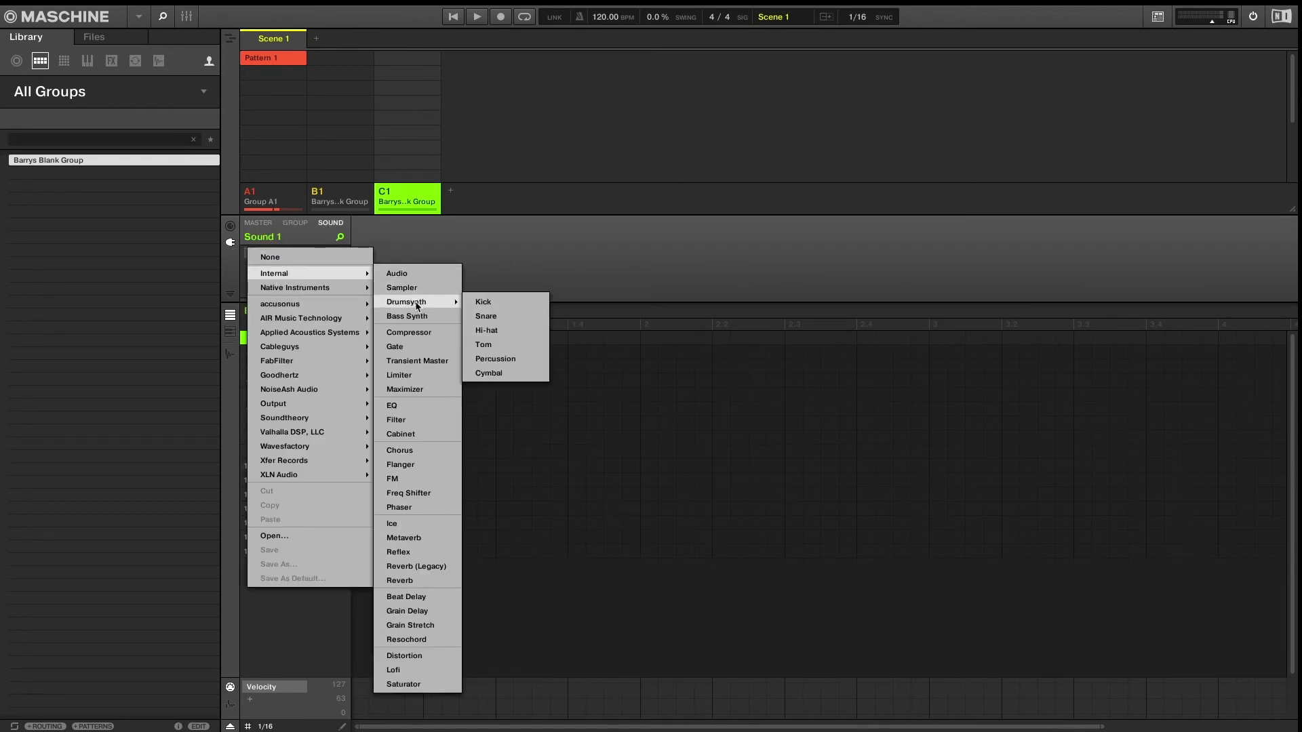
{"action": "left_click", "coordinate": [481, 305]}
{"action": "left_click", "coordinate": [275, 351]}
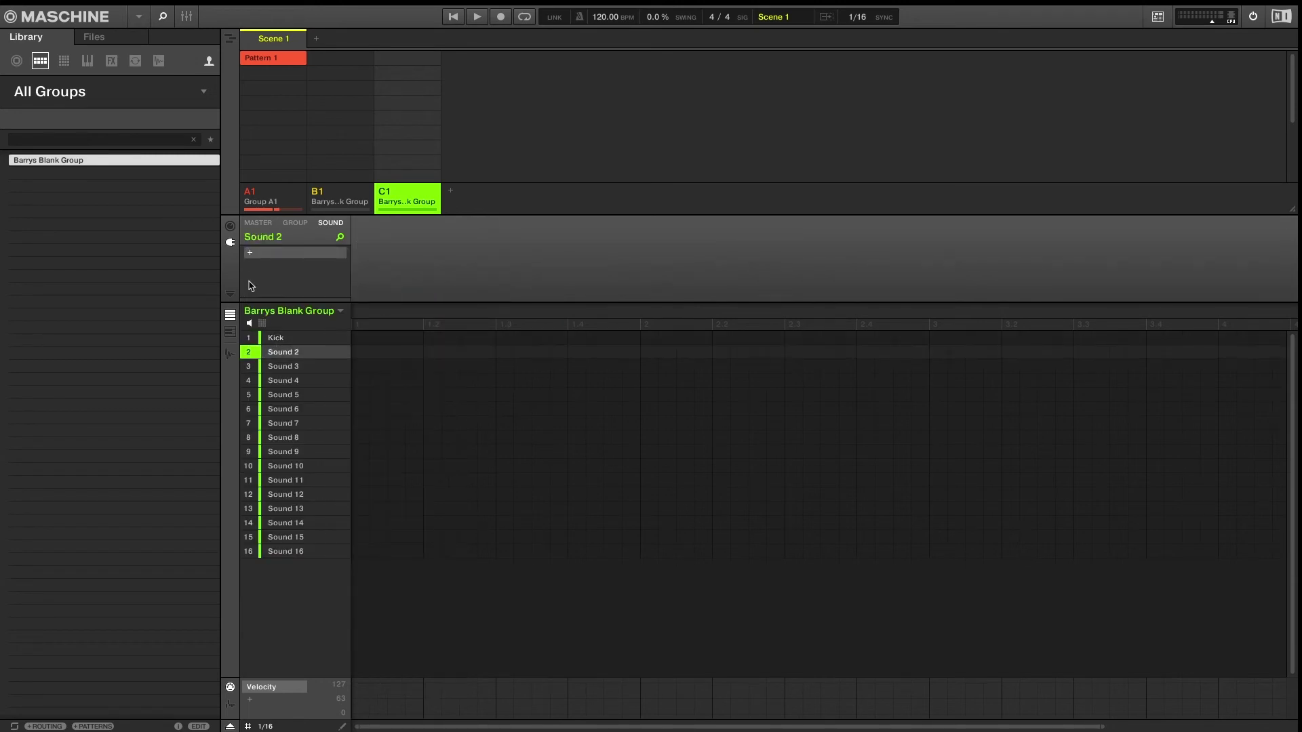
{"action": "left_click", "coordinate": [250, 252]}
{"action": "mouse_move", "coordinate": [277, 279]}
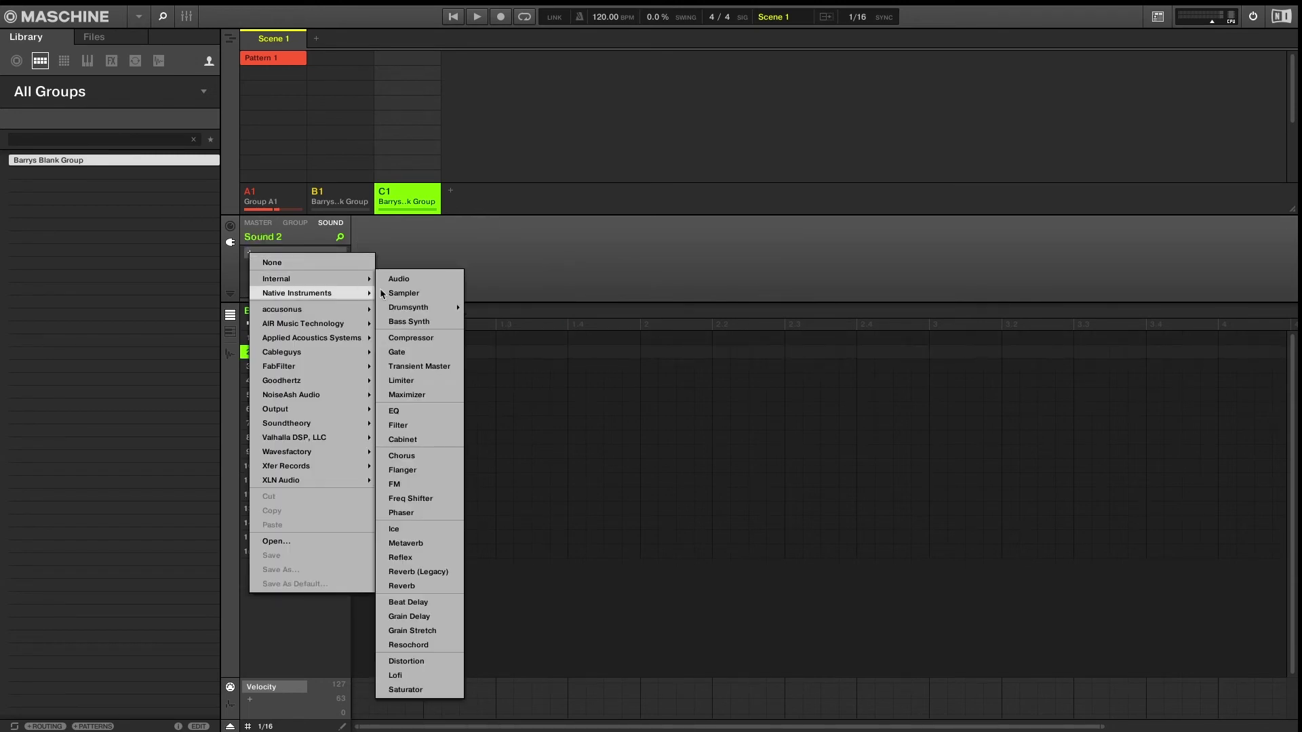
{"action": "mouse_move", "coordinate": [427, 307]}
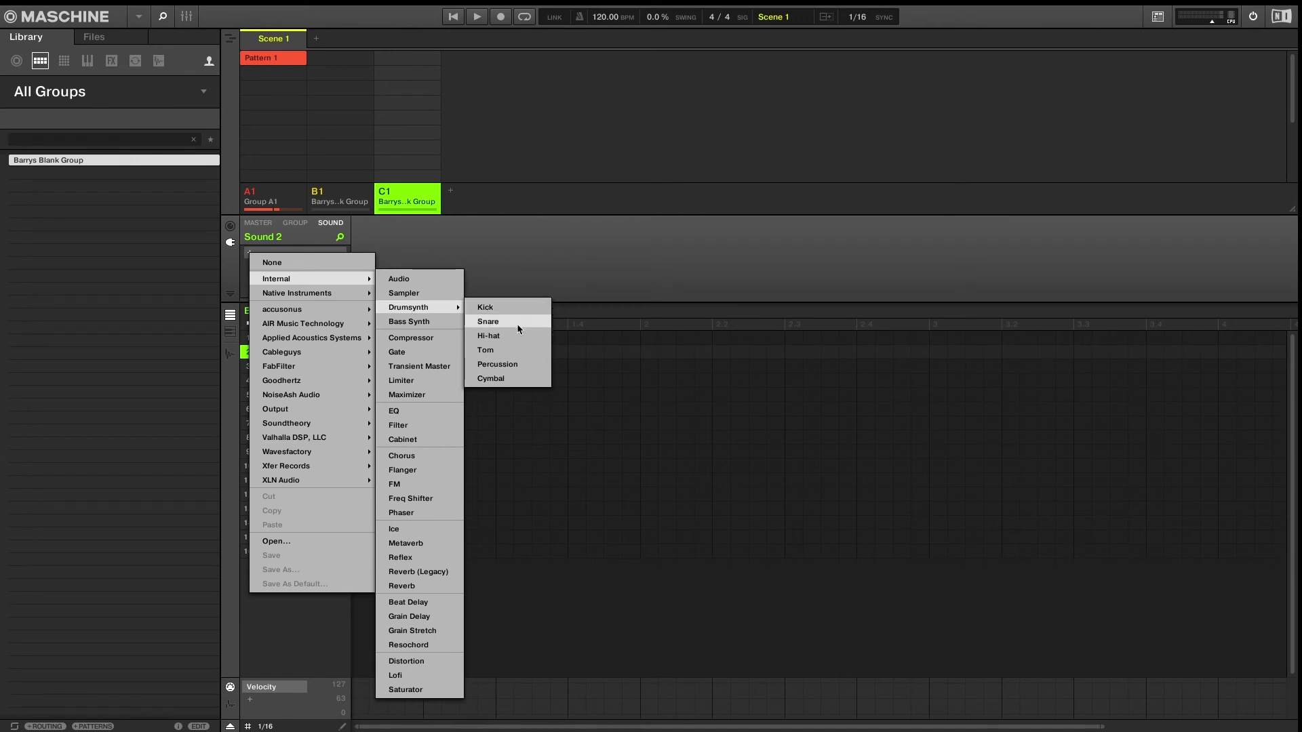
{"action": "left_click", "coordinate": [488, 322]}
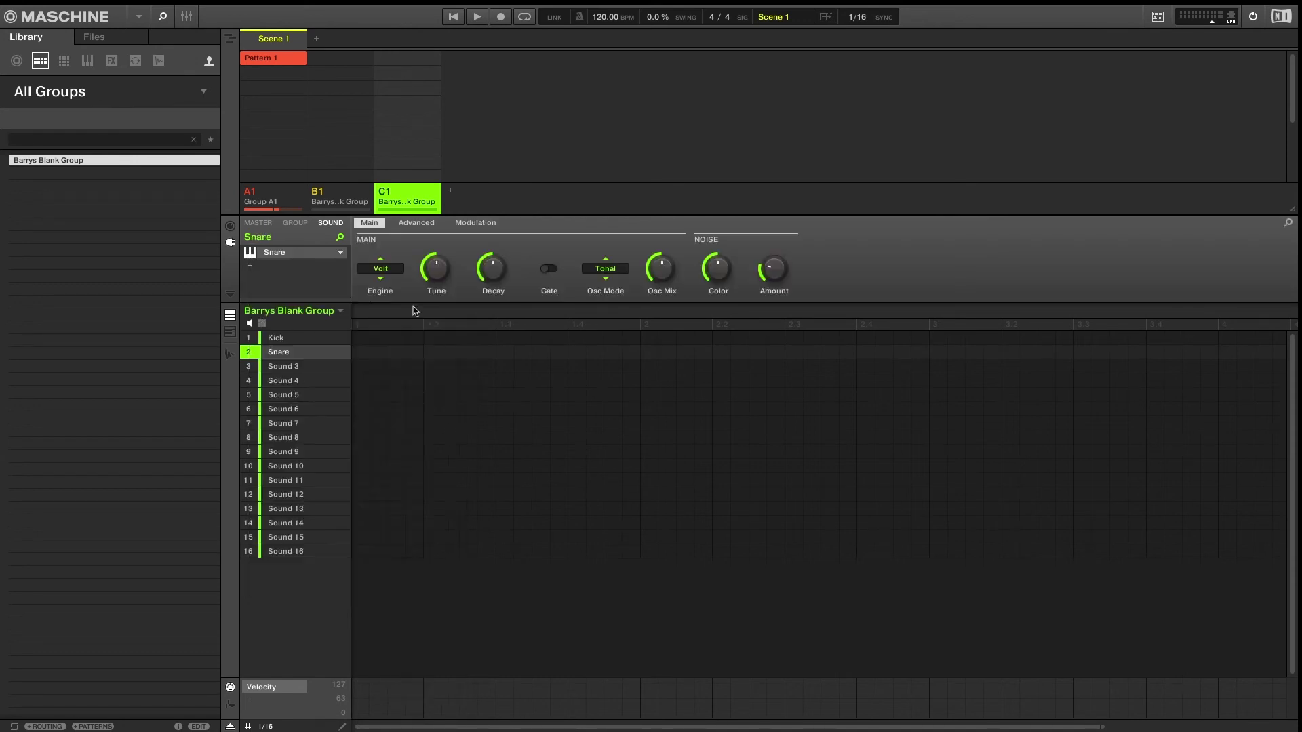
Step: Load Drumsynth Hi-hat into Sound 3 and a default Sampler into Sound 5
{"action": "left_click", "coordinate": [284, 368]}
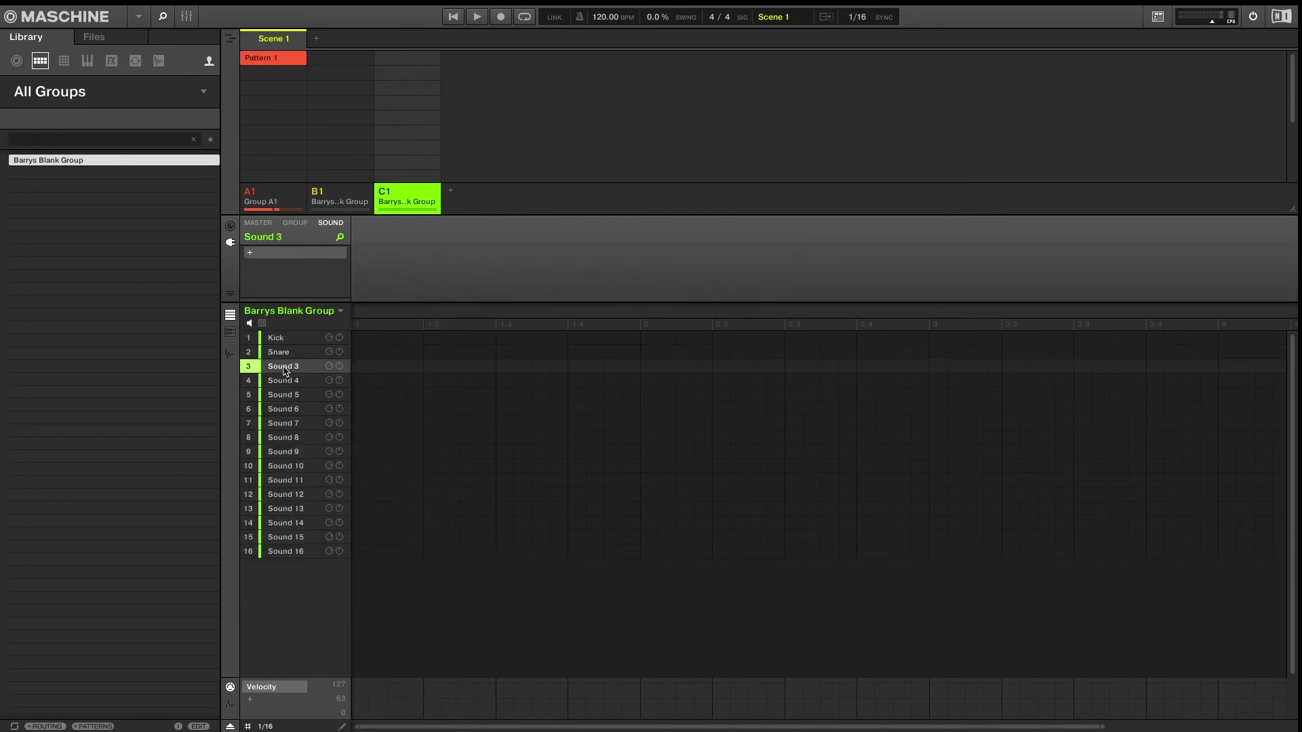
{"action": "left_click", "coordinate": [249, 254]}
{"action": "mouse_move", "coordinate": [283, 280]}
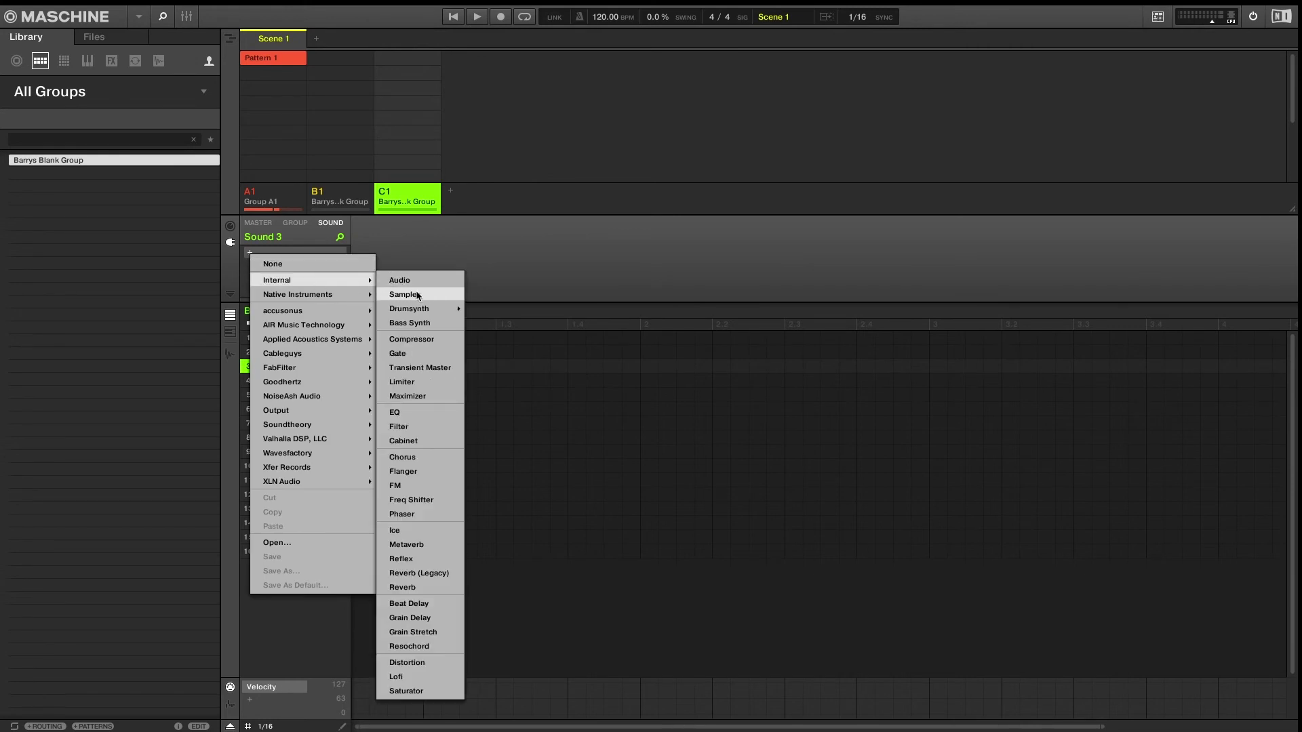
{"action": "mouse_move", "coordinate": [428, 310]}
{"action": "left_click", "coordinate": [510, 338]}
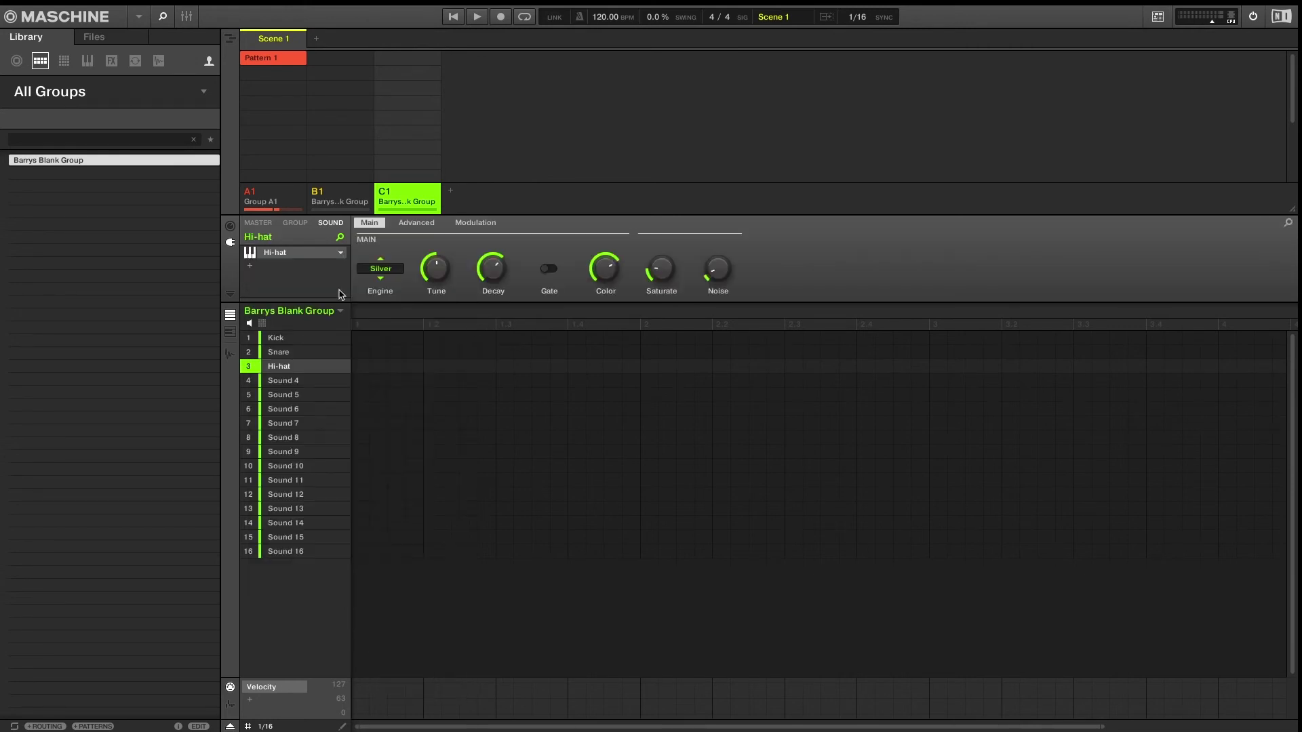
{"action": "left_click", "coordinate": [285, 395]}
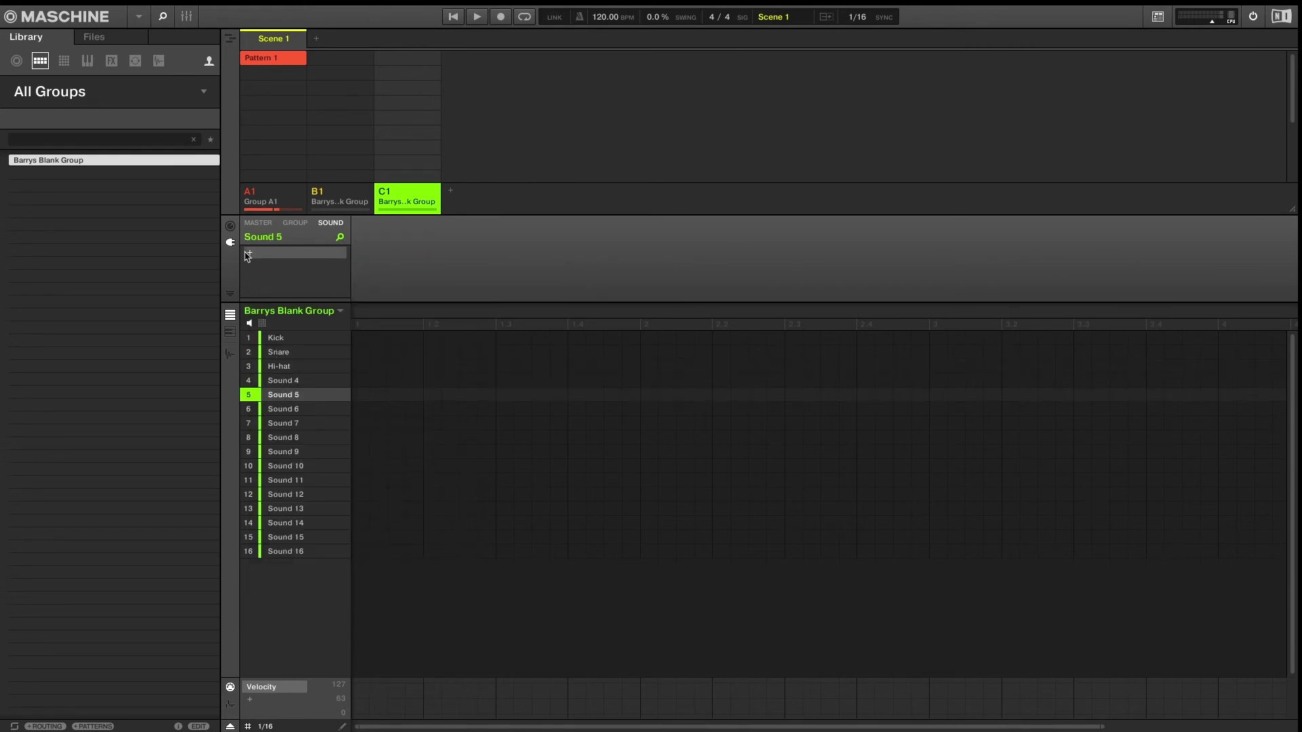
{"action": "left_click", "coordinate": [249, 254]}
{"action": "mouse_move", "coordinate": [282, 278]}
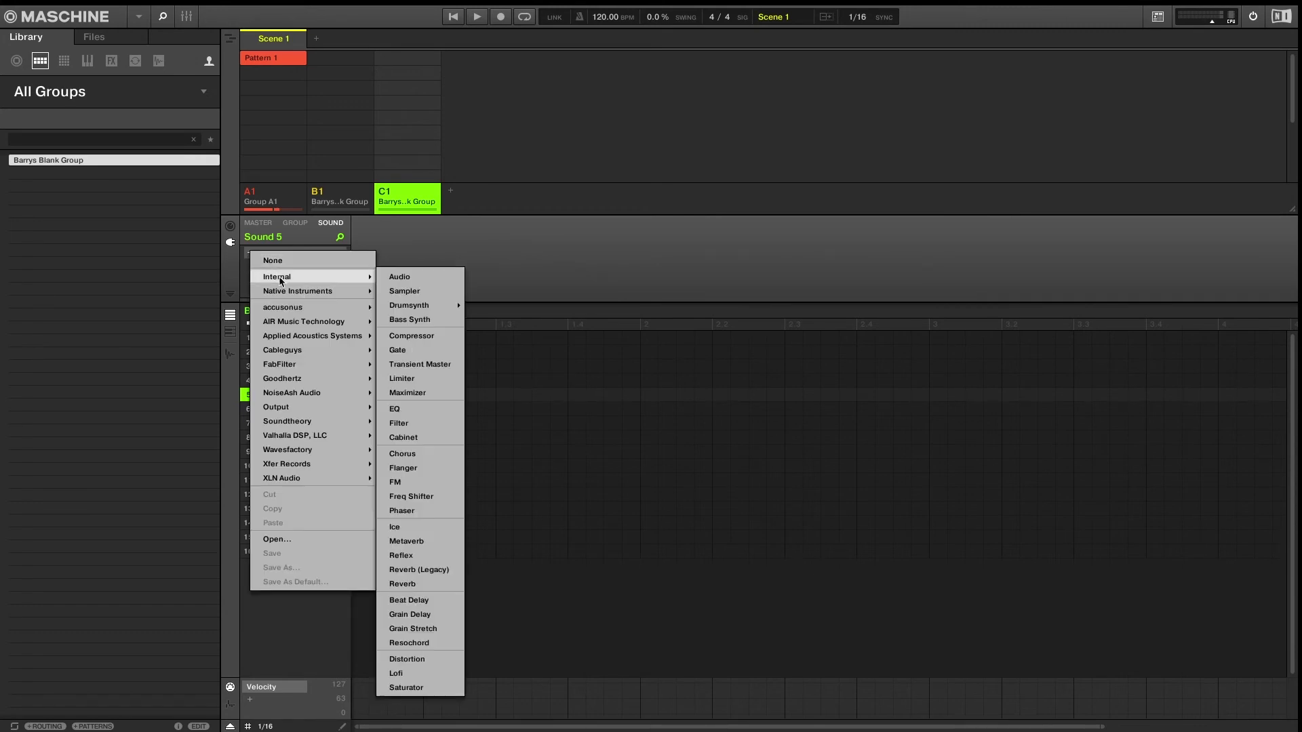
{"action": "left_click", "coordinate": [408, 290]}
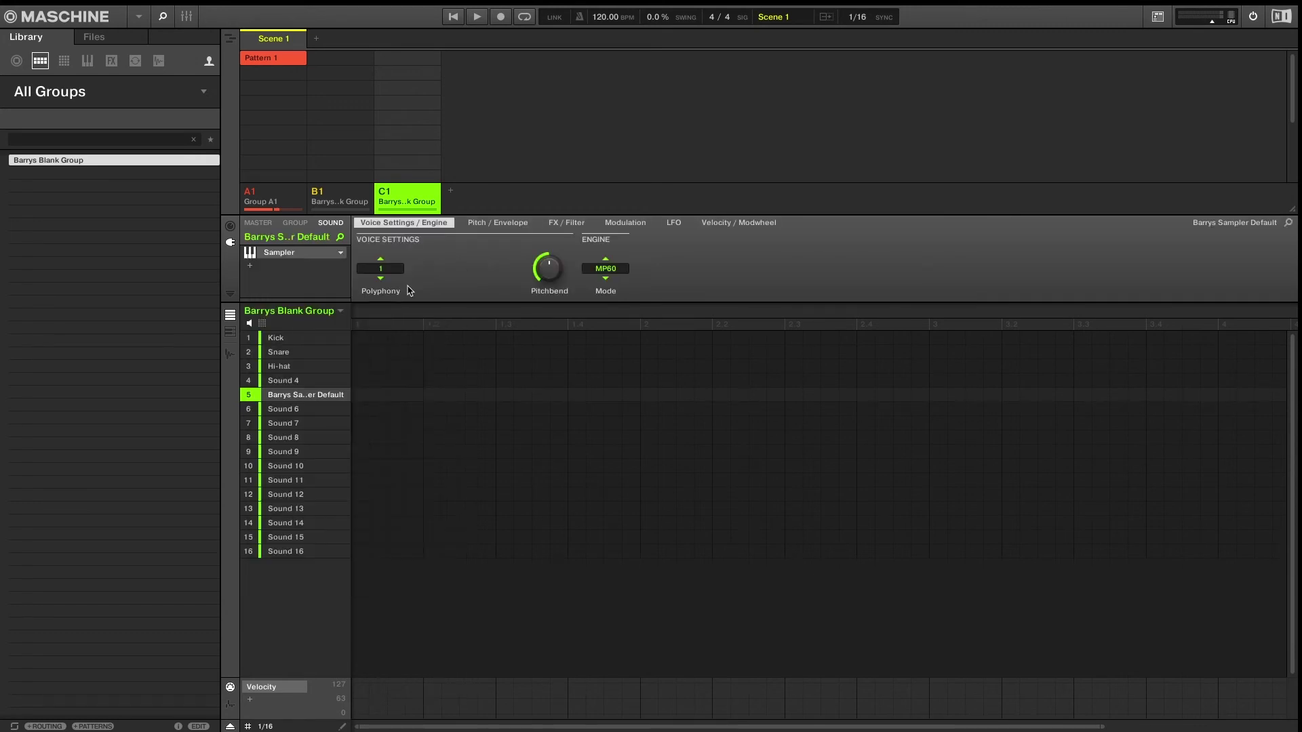
Step: Save Group C1 to the Groups library as 'Barrys Finger Drumming Blank Group'
{"action": "right_click", "coordinate": [277, 314]}
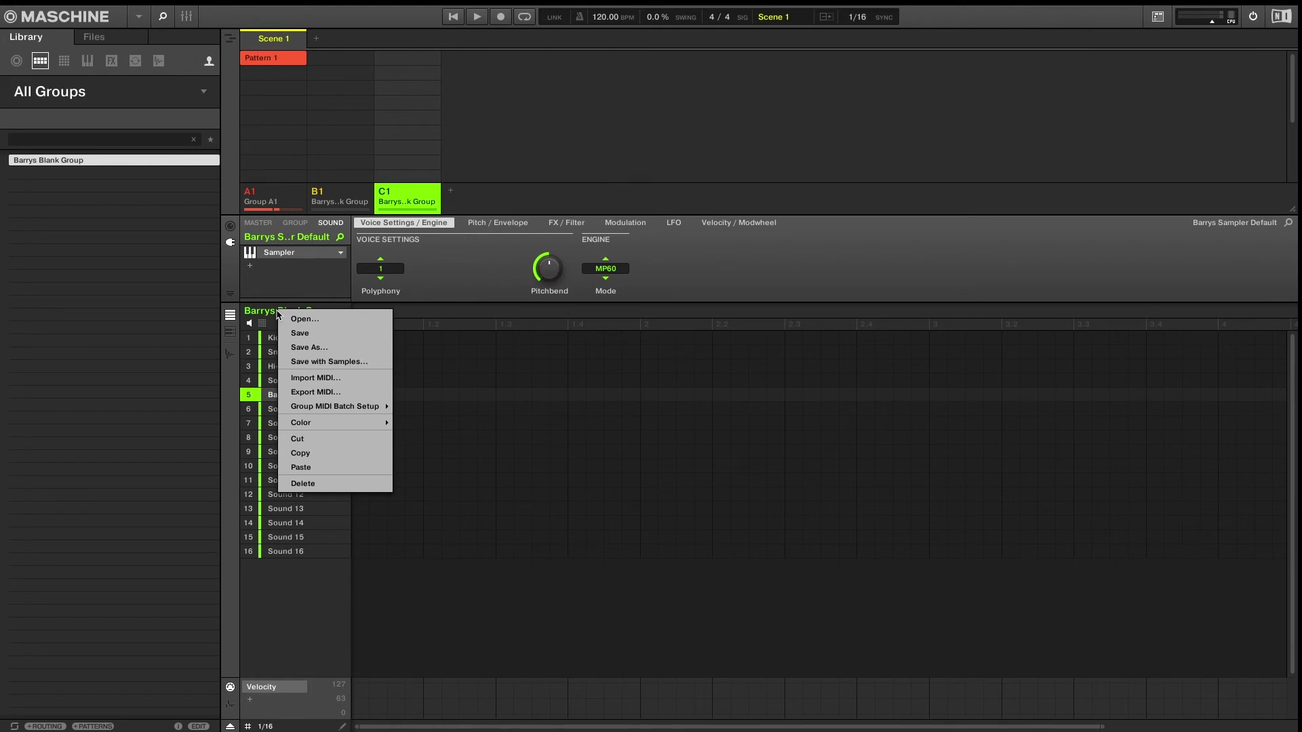
{"action": "left_click", "coordinate": [308, 347]}
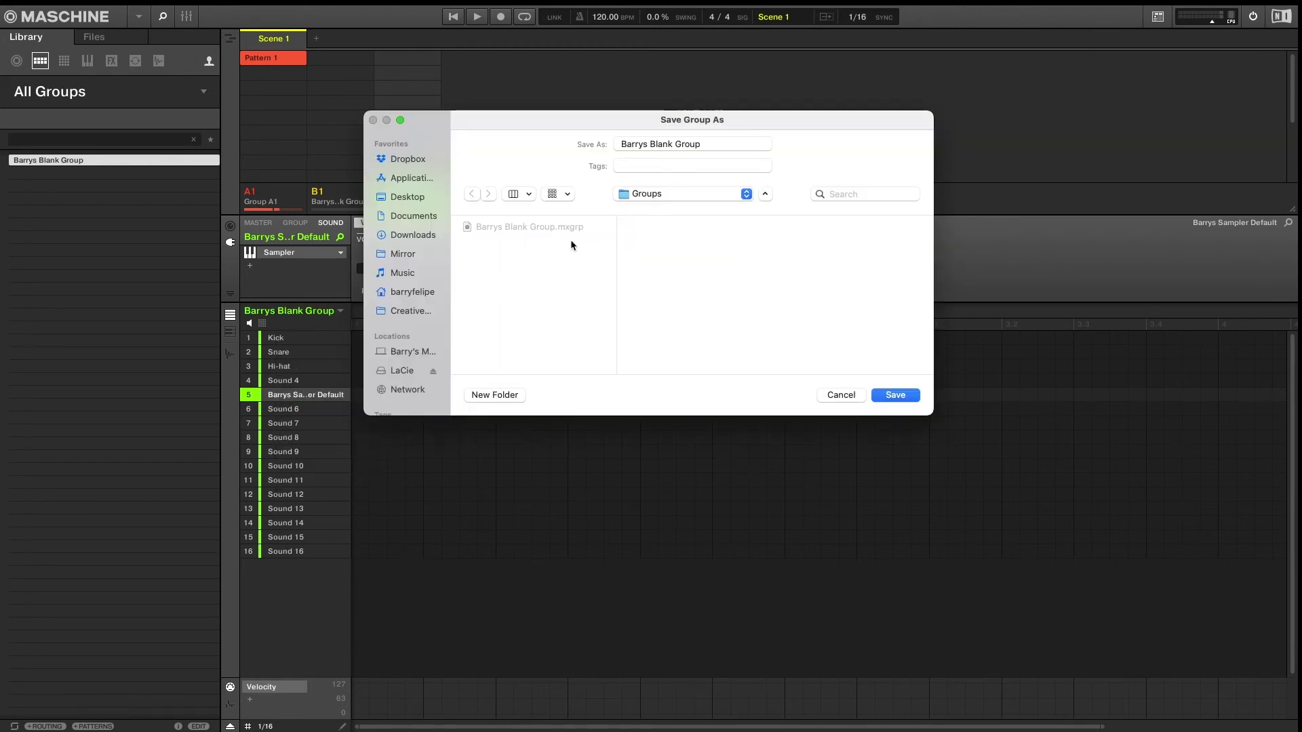
{"action": "left_click", "coordinate": [650, 144]}
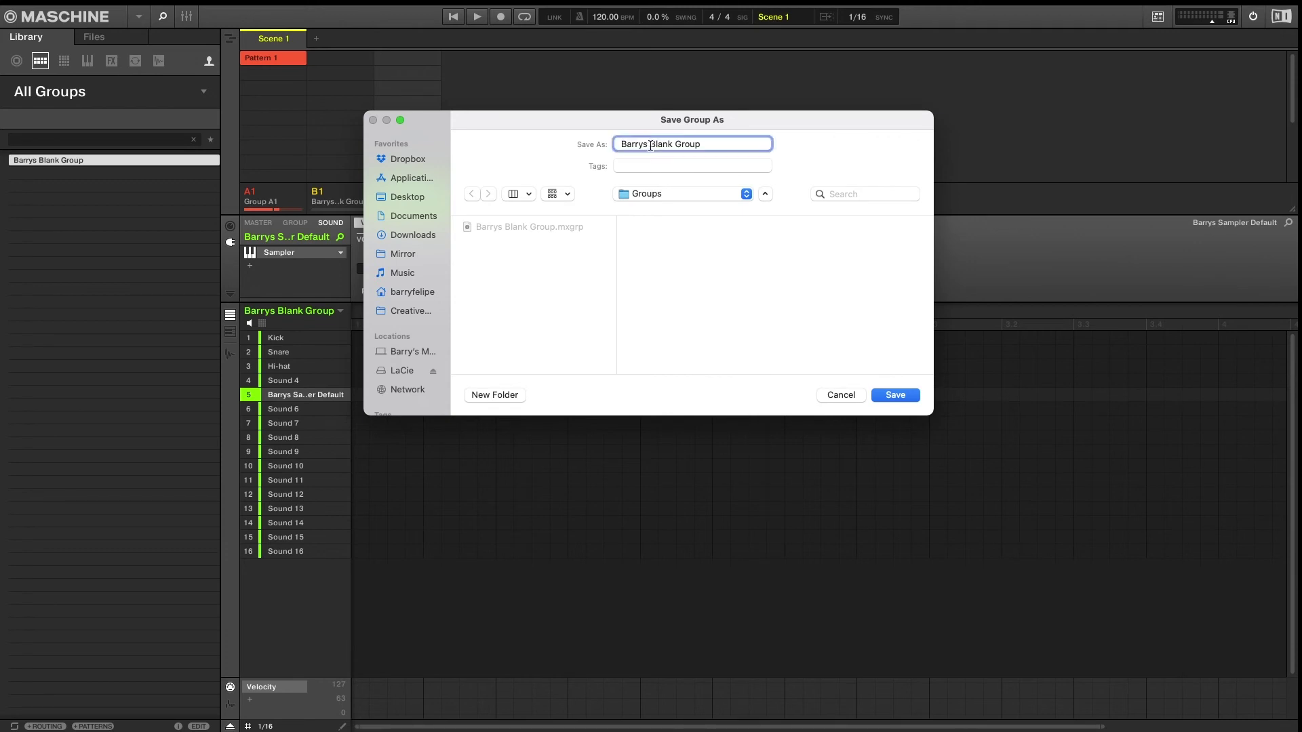
{"action": "type", "text": "Finger Drumming"}
{"action": "key", "text": "Return"}
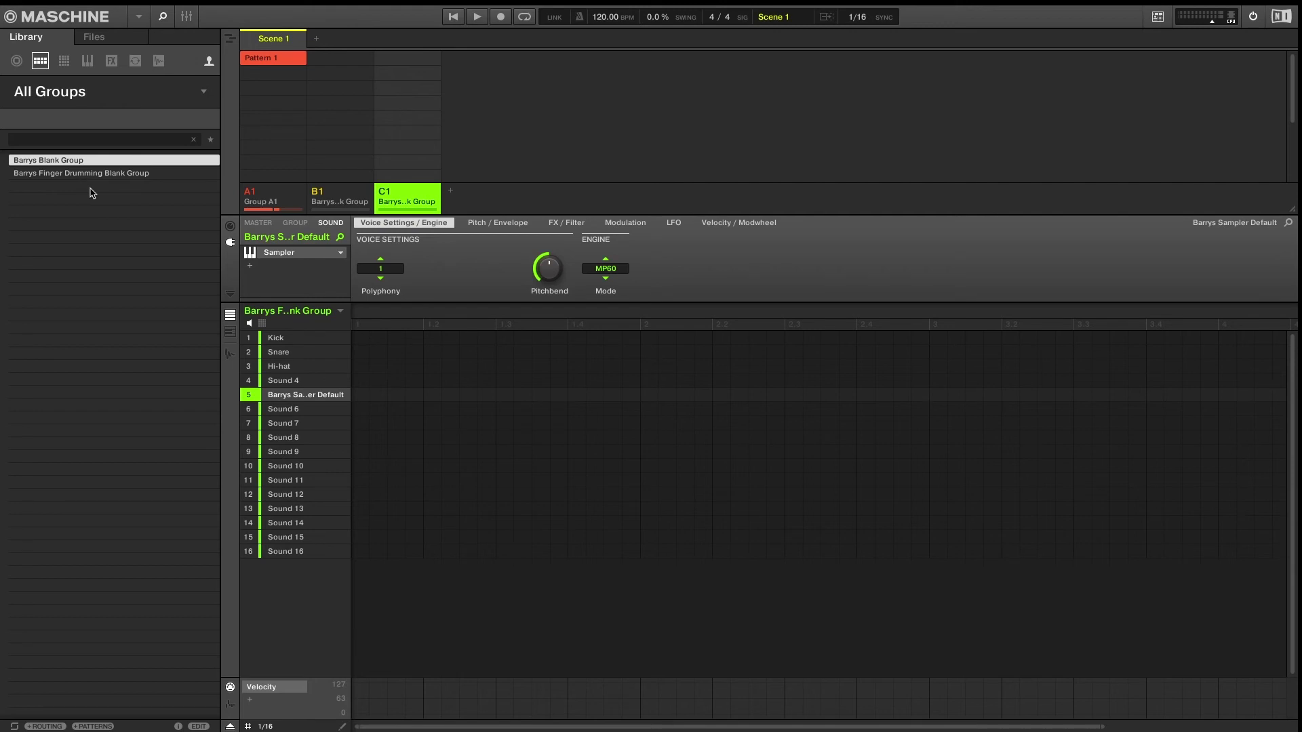
Step: Review the group's effects chain, then display the empty Master plug-in slot
{"action": "left_click", "coordinate": [296, 223]}
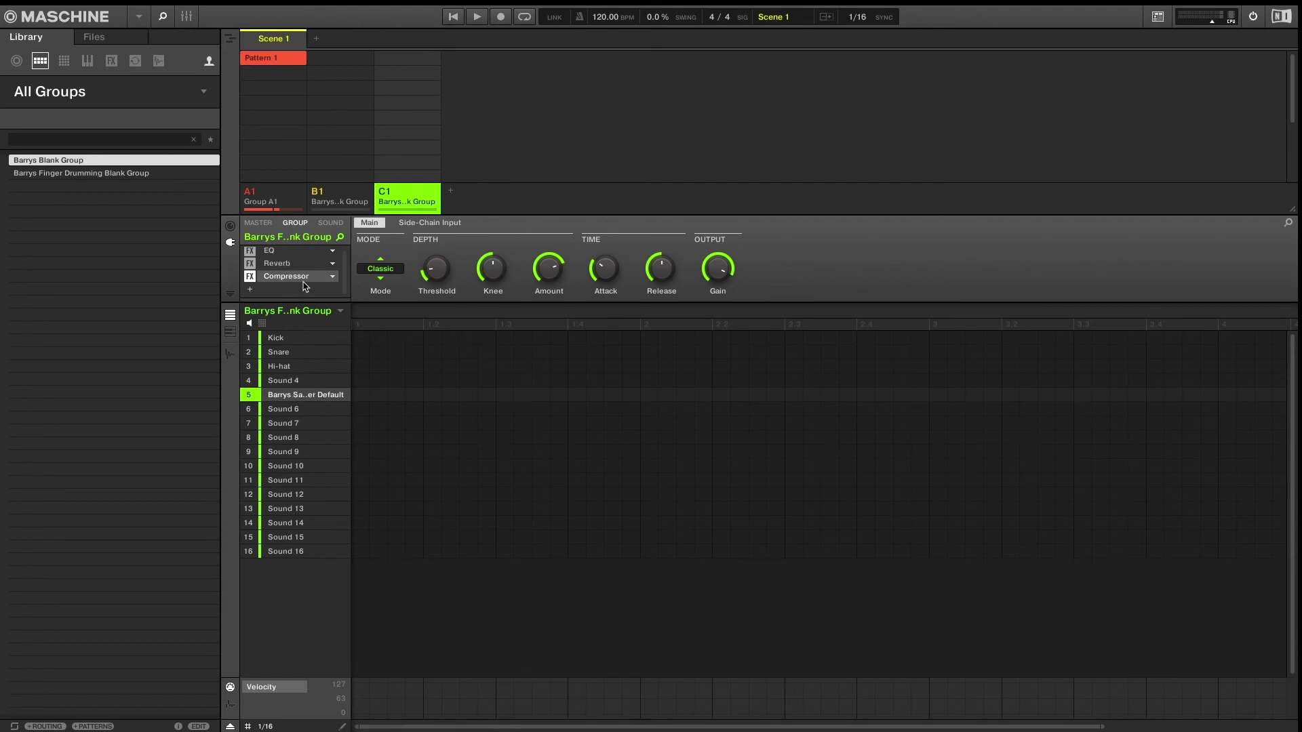
{"action": "scroll", "coordinate": [285, 255], "scroll_direction": "up", "scroll_amount": 1}
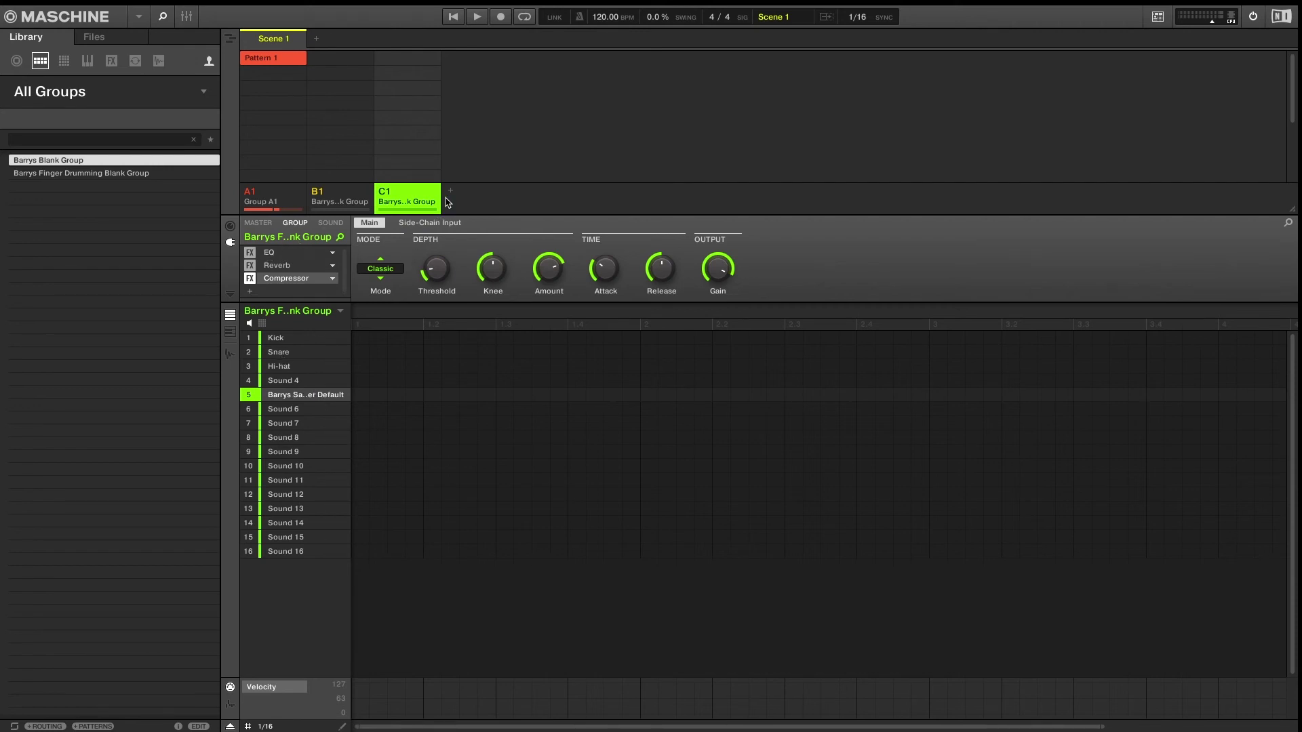
{"action": "left_click", "coordinate": [257, 225]}
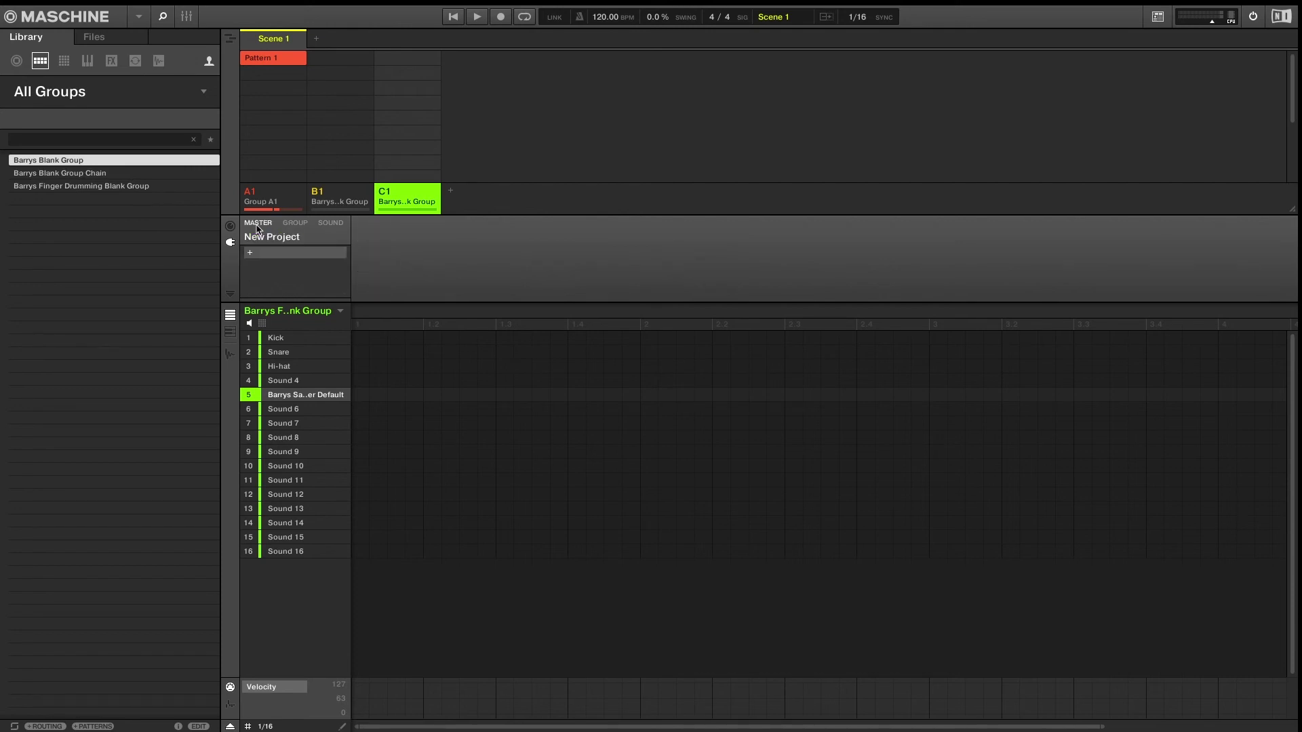
Step: Switch the Library browser to list All Projects
{"action": "left_click", "coordinate": [17, 62]}
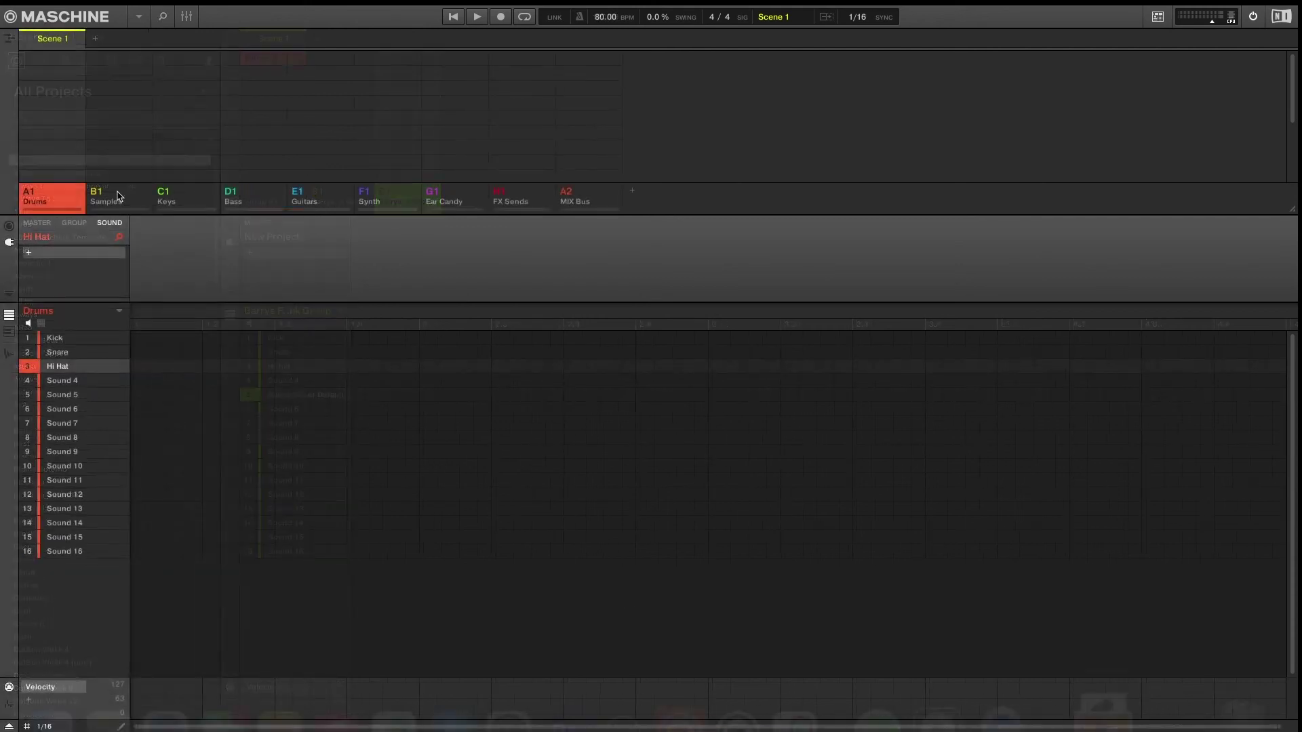
Step: Inspect the Samples, Keys, FX Sends and MIX Bus groups, then return to Drums
{"action": "left_click", "coordinate": [118, 196]}
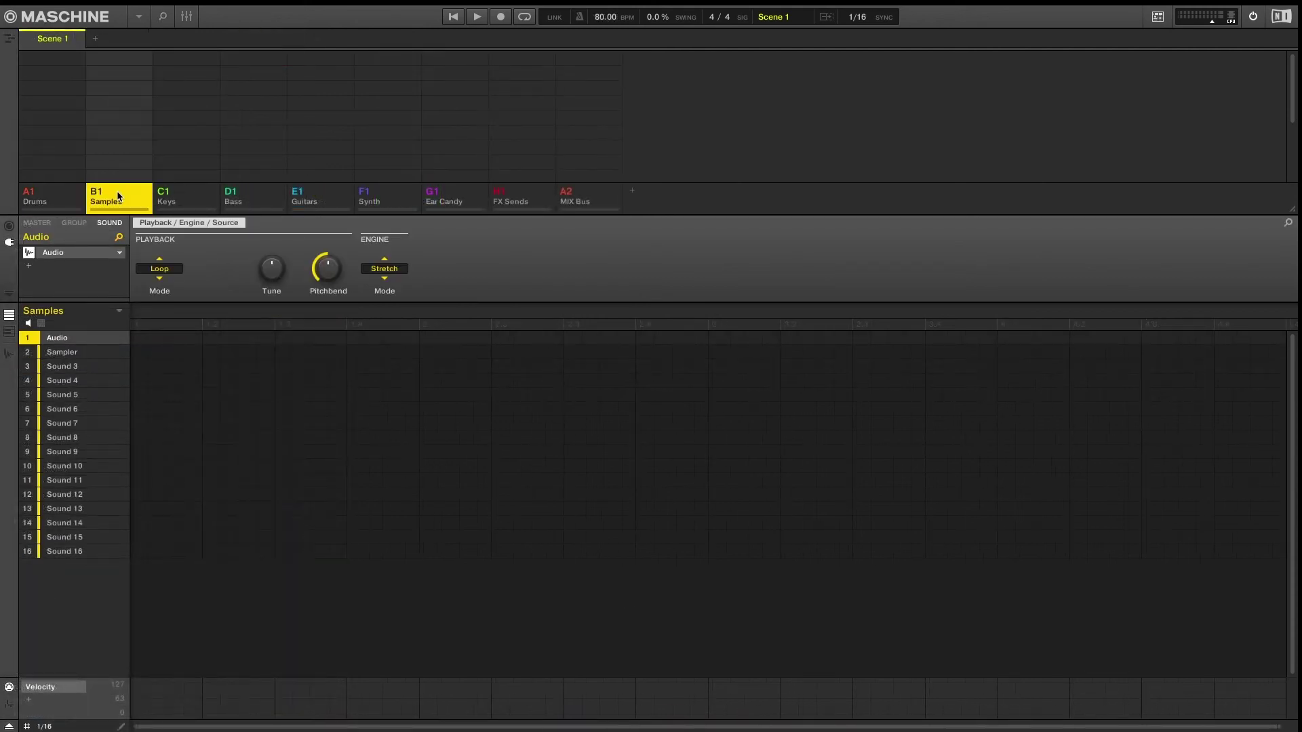
{"action": "left_click", "coordinate": [197, 197]}
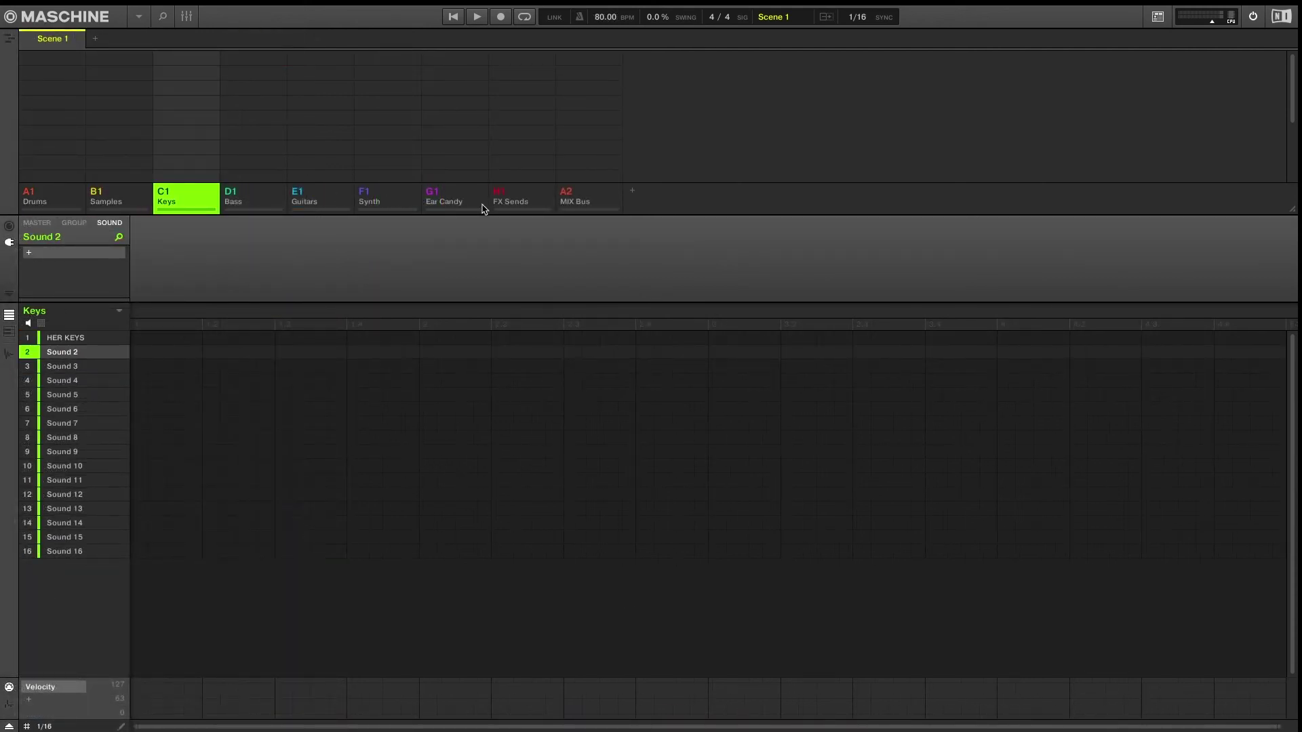
{"action": "left_click", "coordinate": [523, 199]}
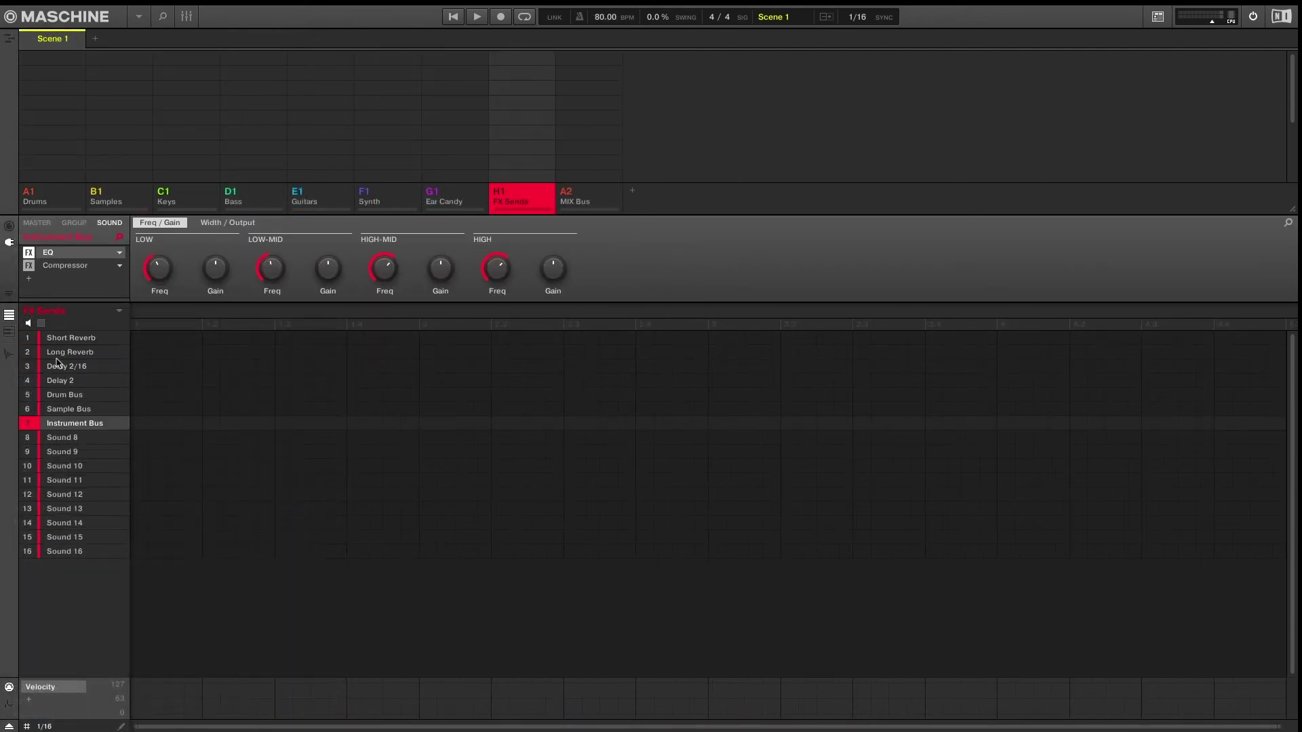
{"action": "left_click", "coordinate": [587, 192]}
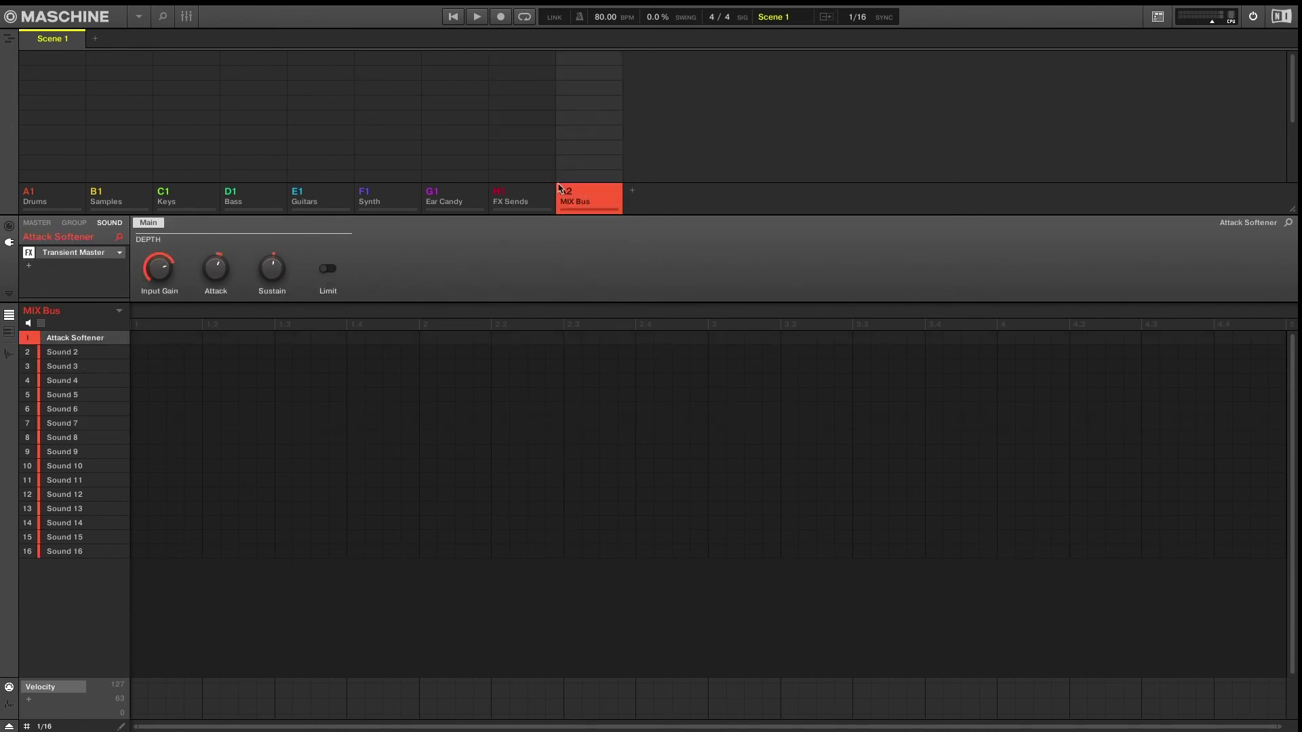
{"action": "left_click", "coordinate": [58, 203]}
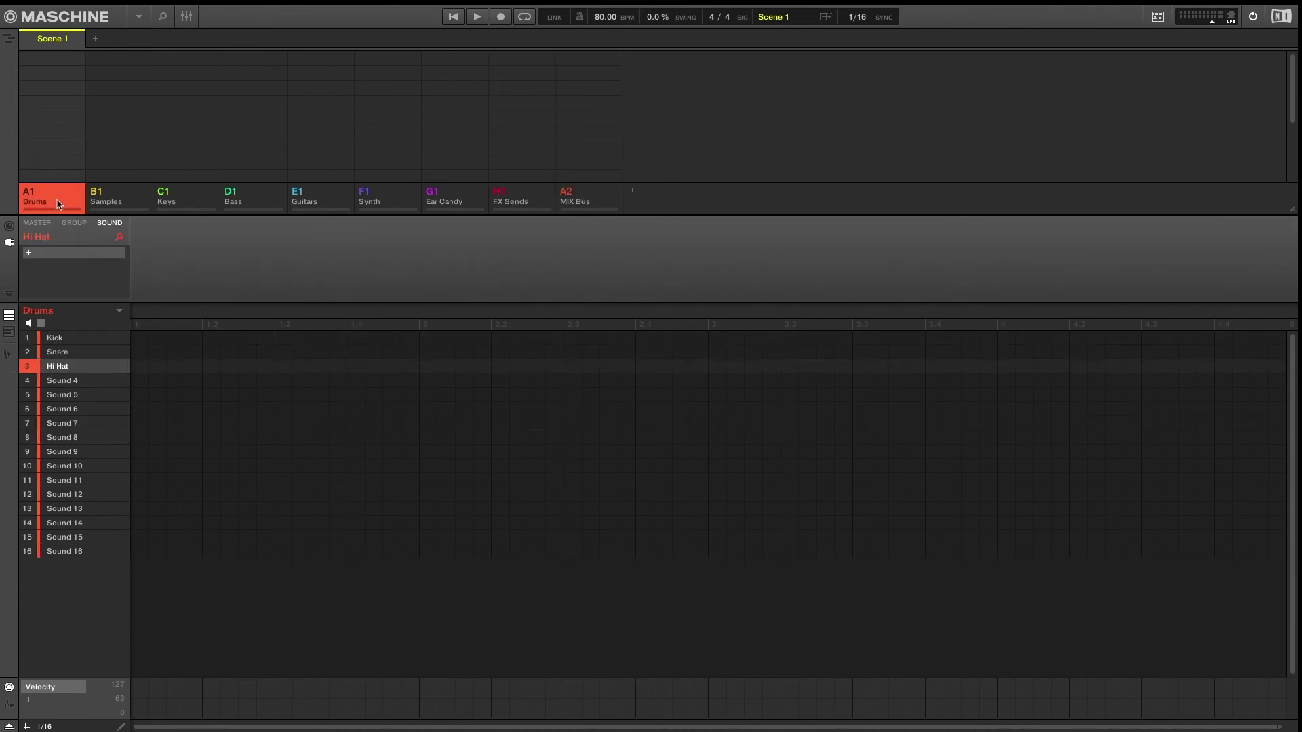
Step: Review the Drums group's effects, output routing and aux sends, then the Master effects chain
{"action": "left_click", "coordinate": [74, 223]}
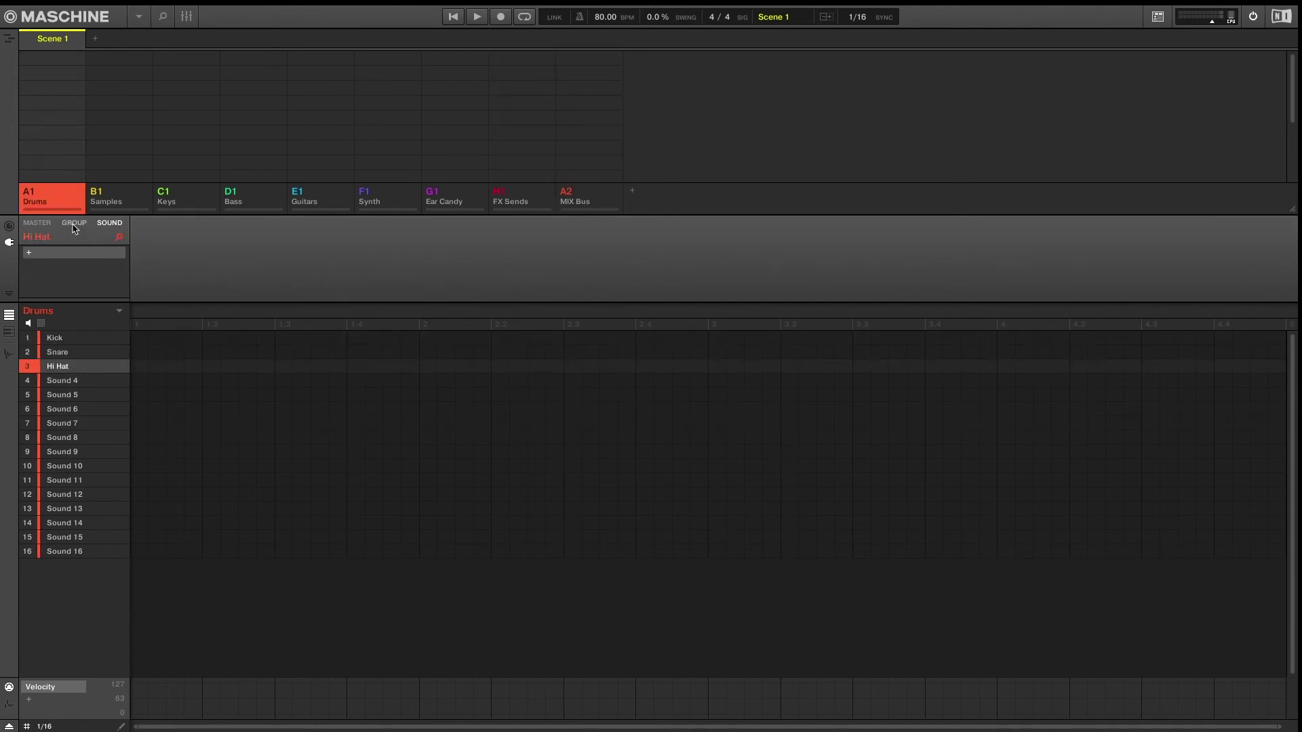
{"action": "left_click", "coordinate": [9, 227]}
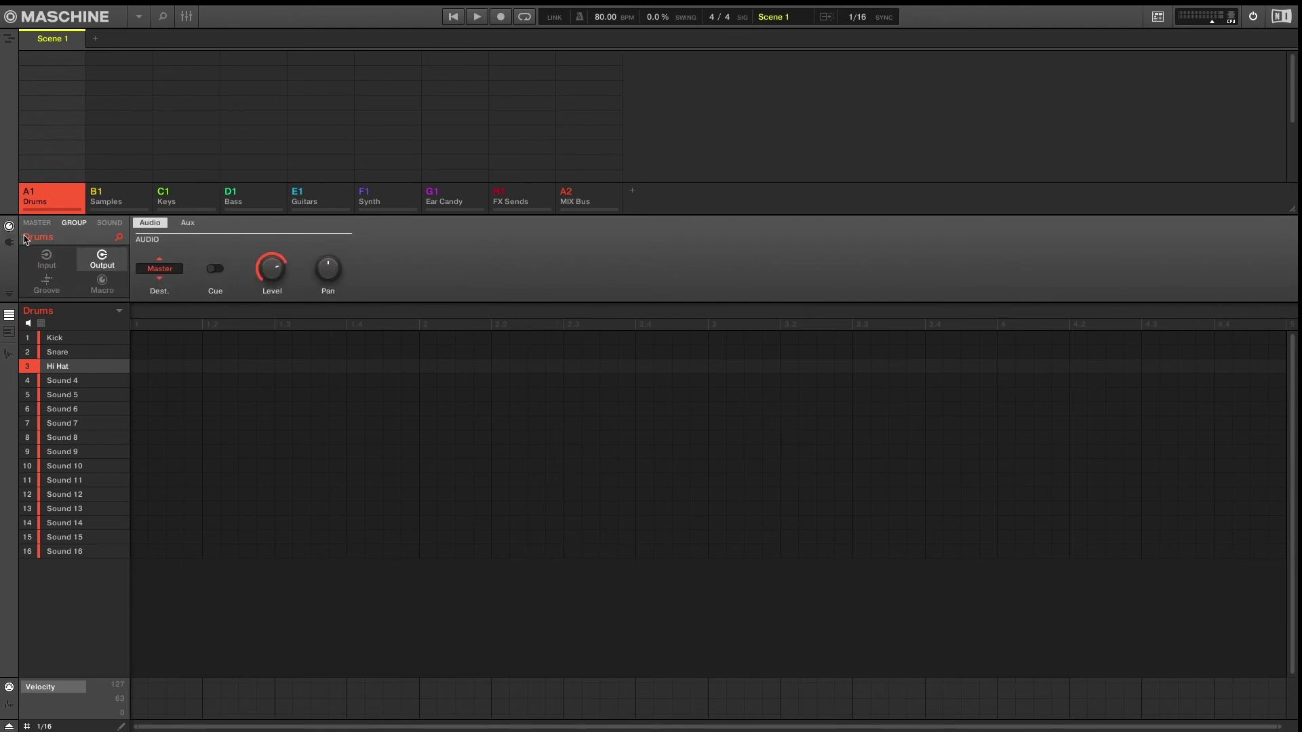
{"action": "left_click", "coordinate": [187, 223]}
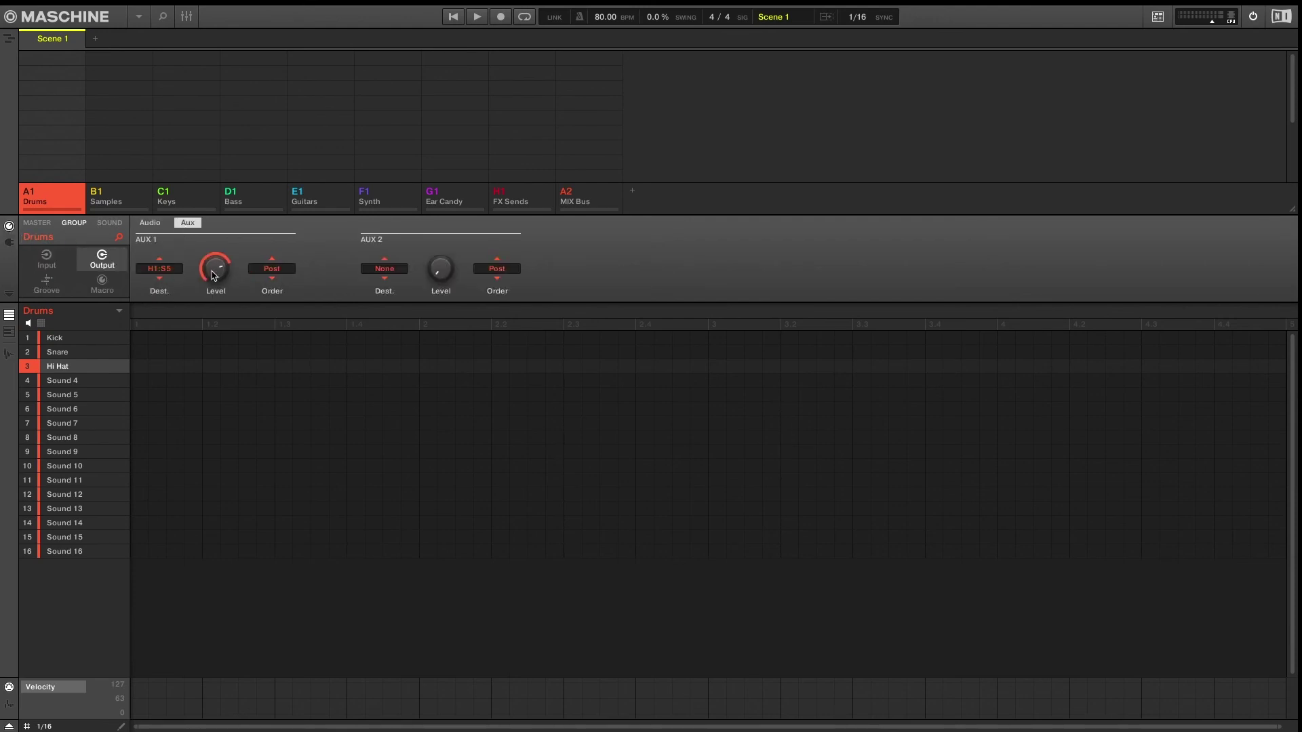
{"action": "left_click", "coordinate": [37, 223]}
{"action": "left_click", "coordinate": [9, 242]}
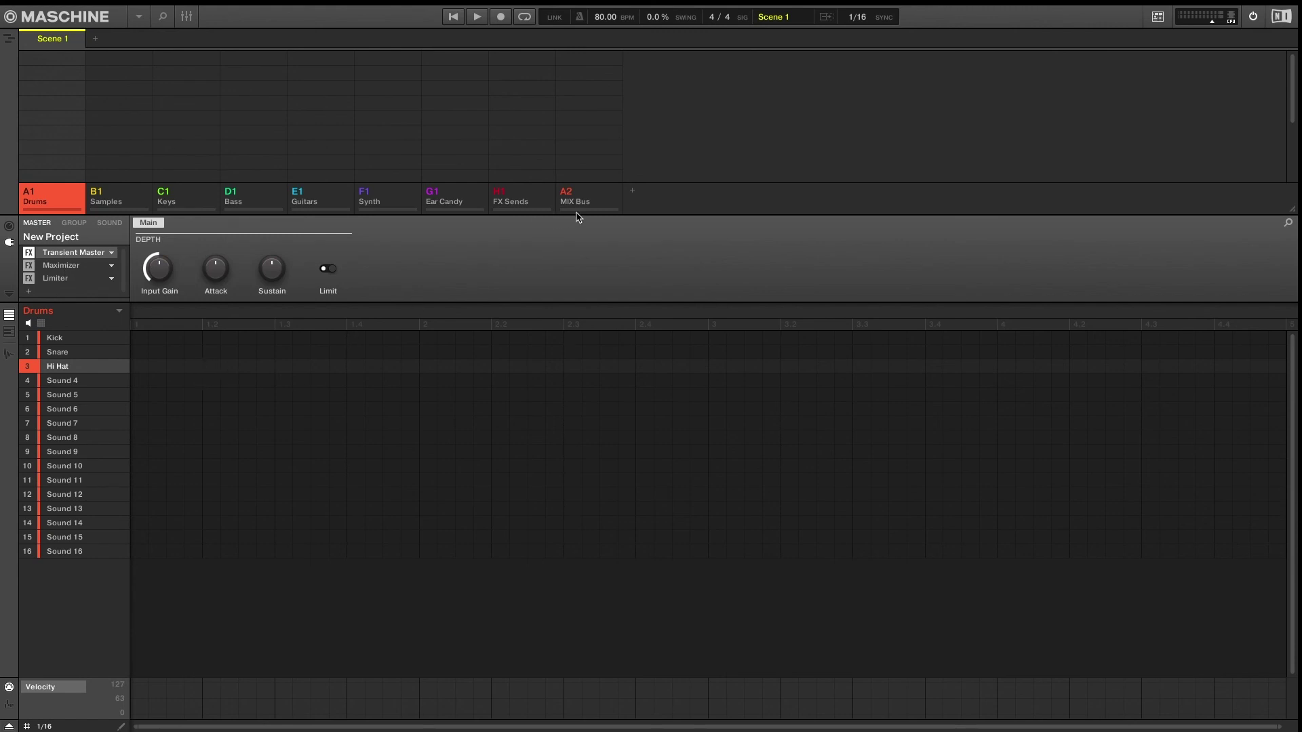
Step: Add empty groups B2, C2 and D2 after MIX Bus
{"action": "left_click", "coordinate": [634, 195]}
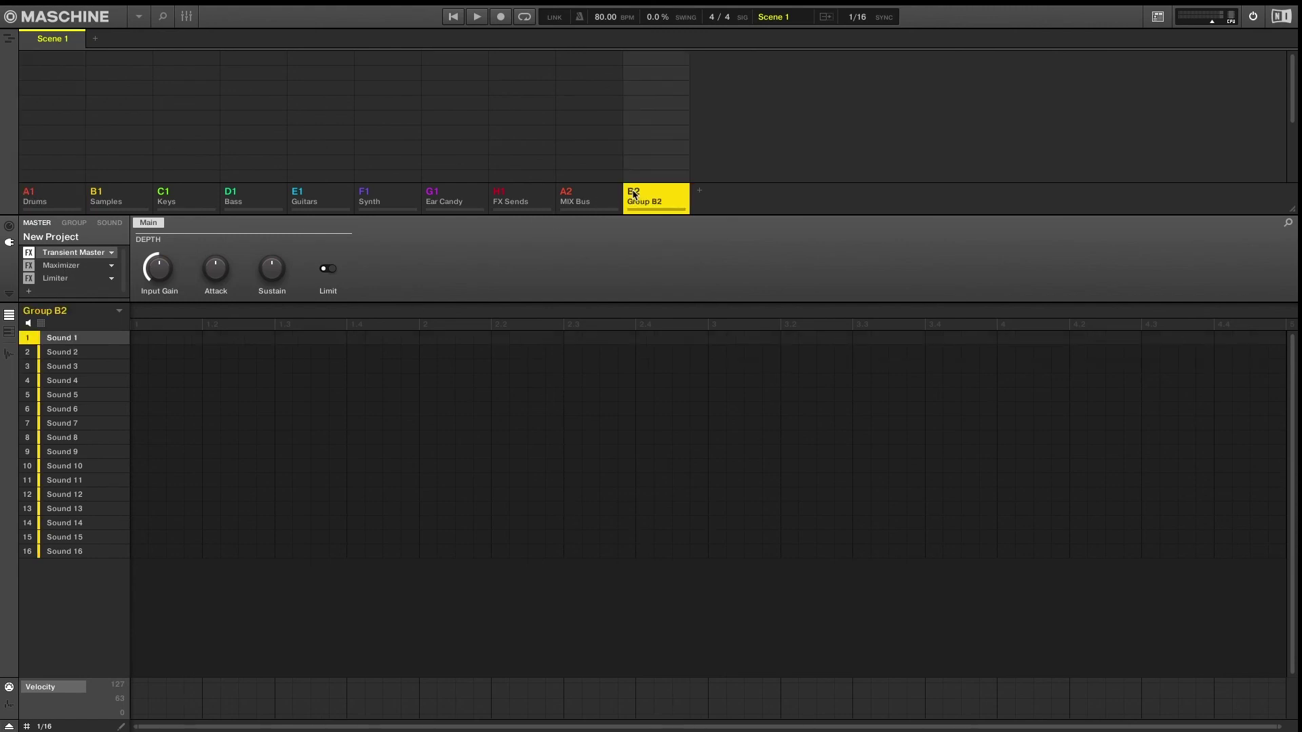
{"action": "left_click", "coordinate": [699, 194]}
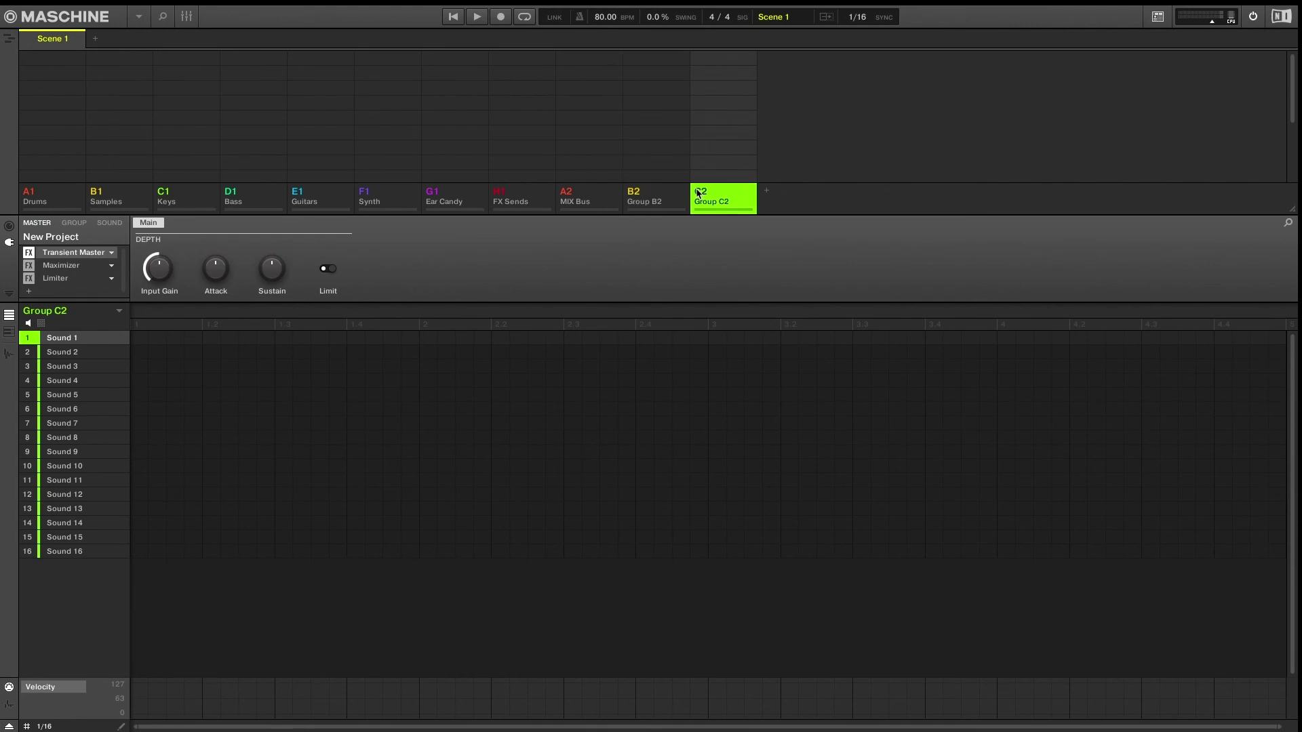
{"action": "left_click", "coordinate": [765, 193]}
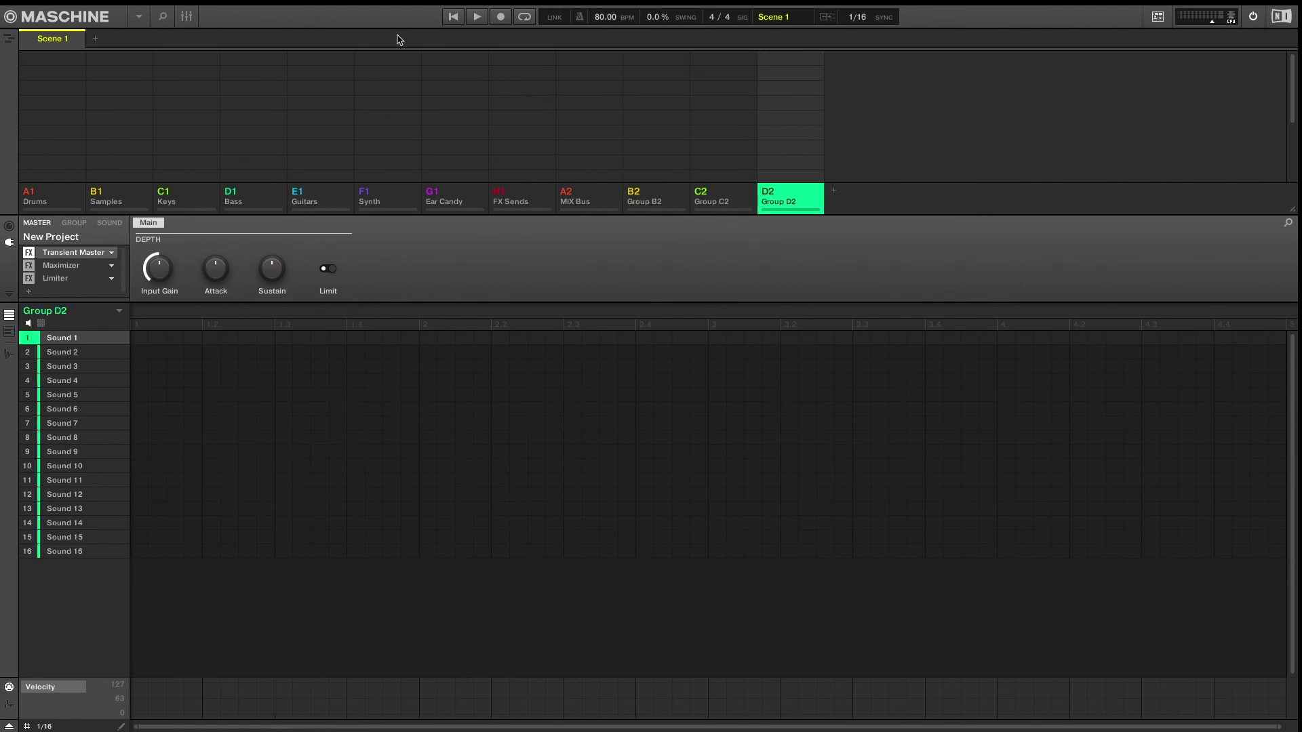
Step: Save the project as 'Project Template 1'
{"action": "left_click", "coordinate": [110, 12]}
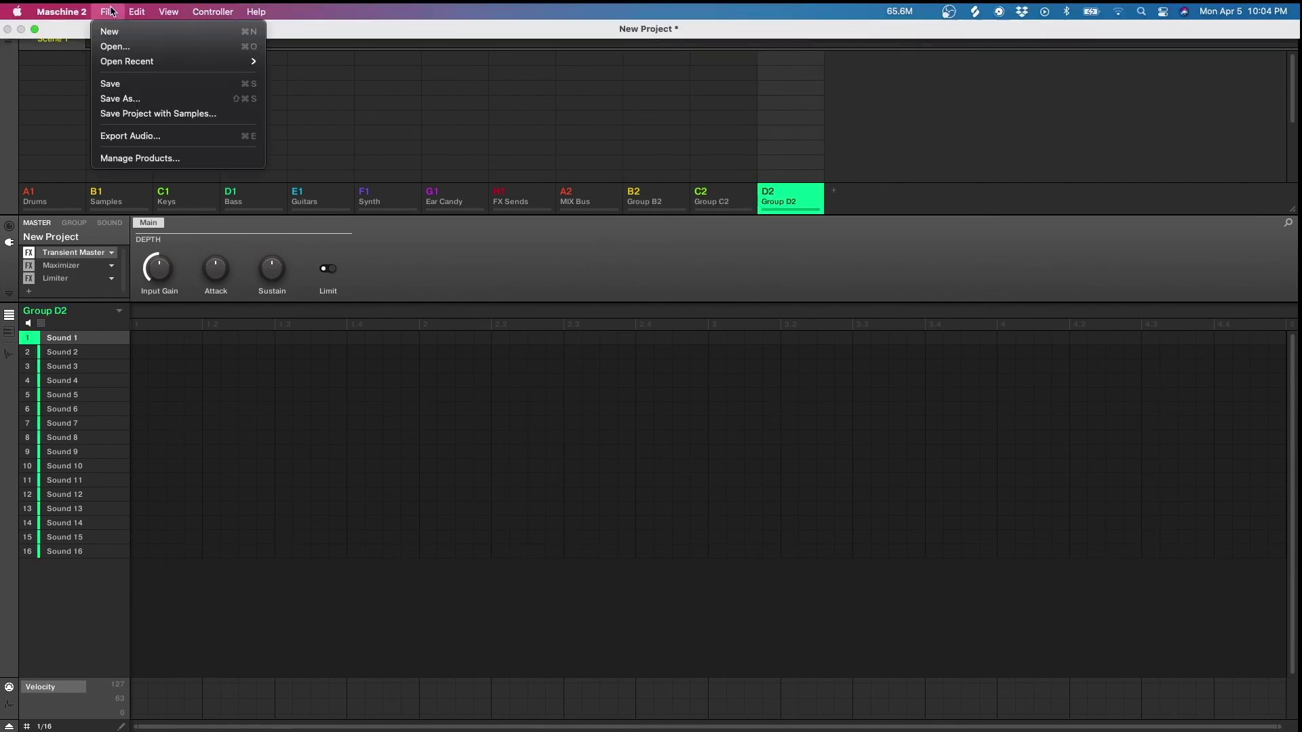
{"action": "left_click", "coordinate": [118, 99]}
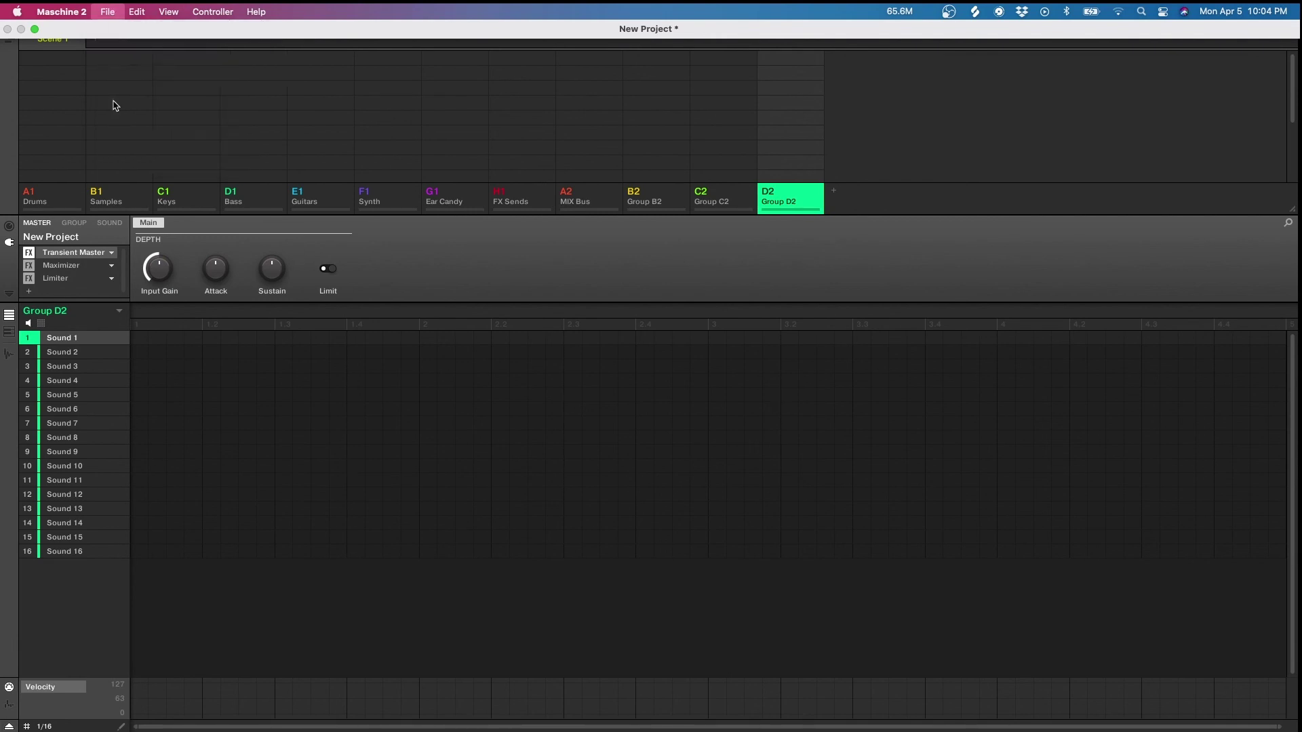
{"action": "type", "text": "Project Template 1"}
{"action": "key", "text": "Return"}
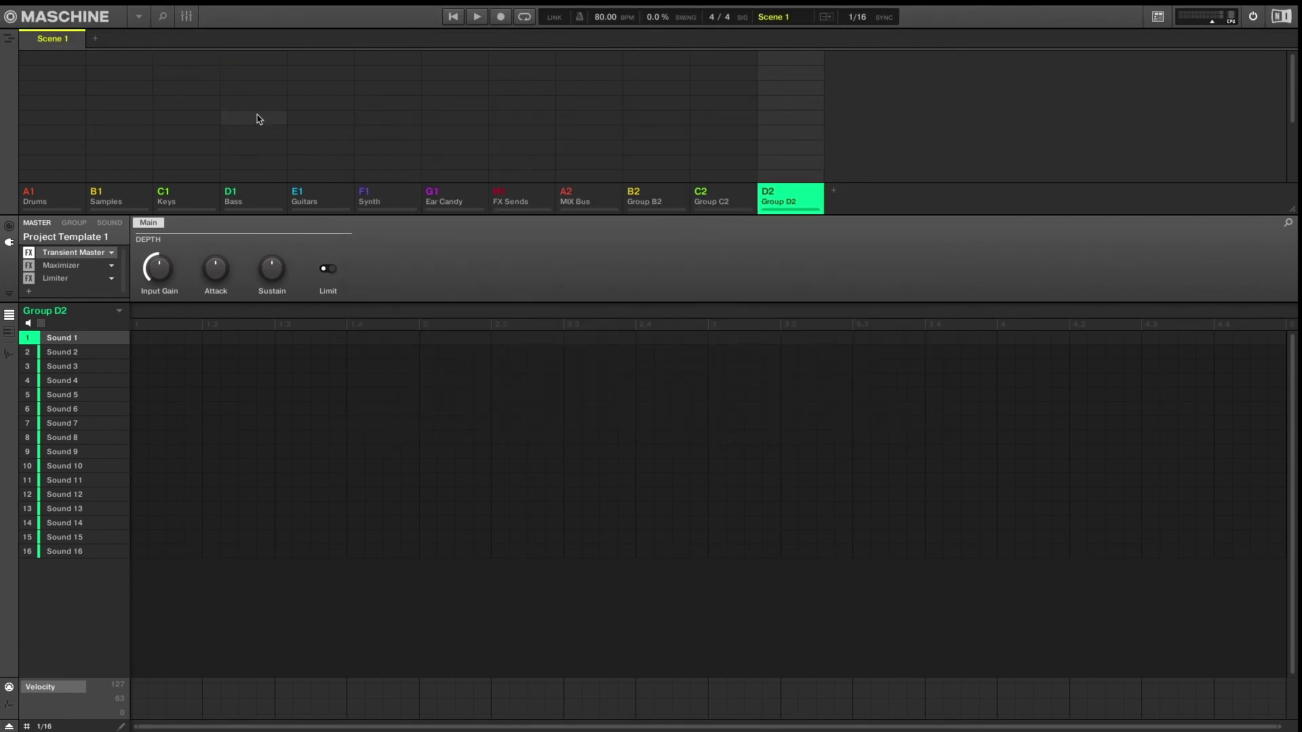
Step: In Preferences > Default, set the Standalone Template to Project Template 1.mxprj
{"action": "mouse_move", "coordinate": [151, 8]}
{"action": "left_click", "coordinate": [70, 11]}
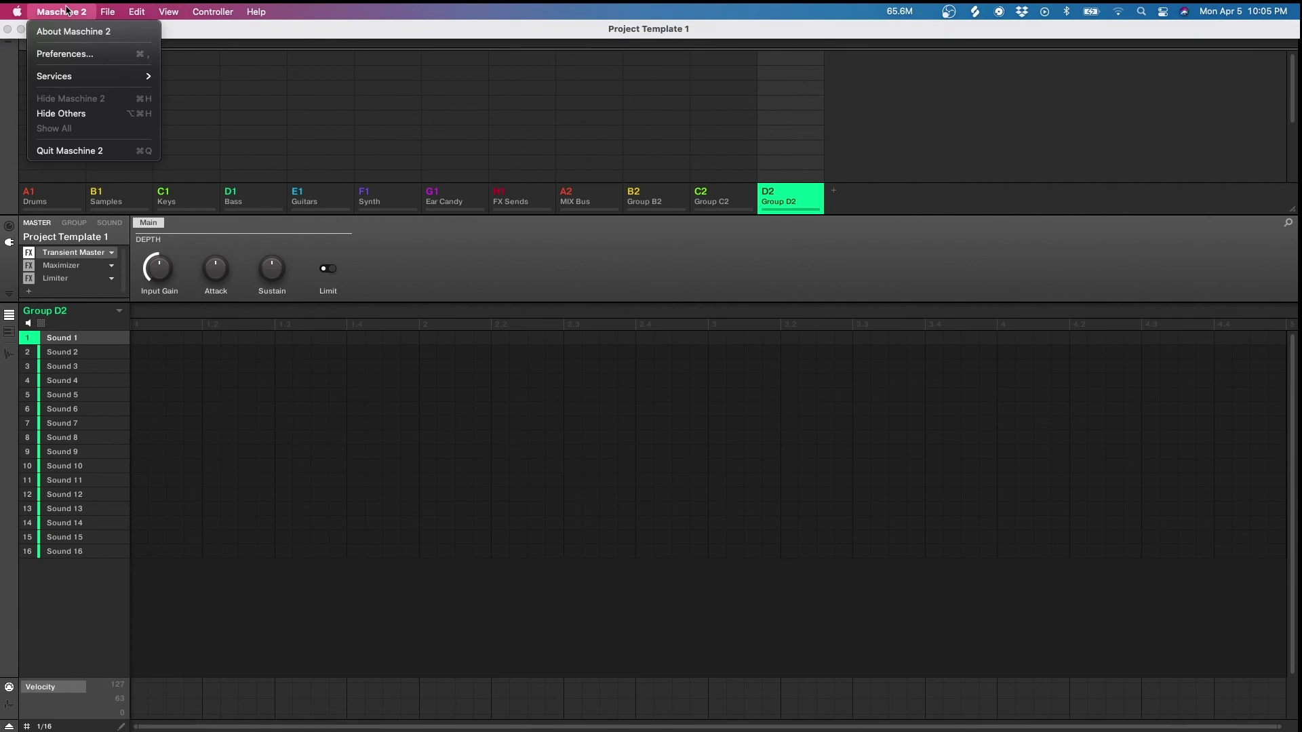
{"action": "left_click", "coordinate": [81, 56]}
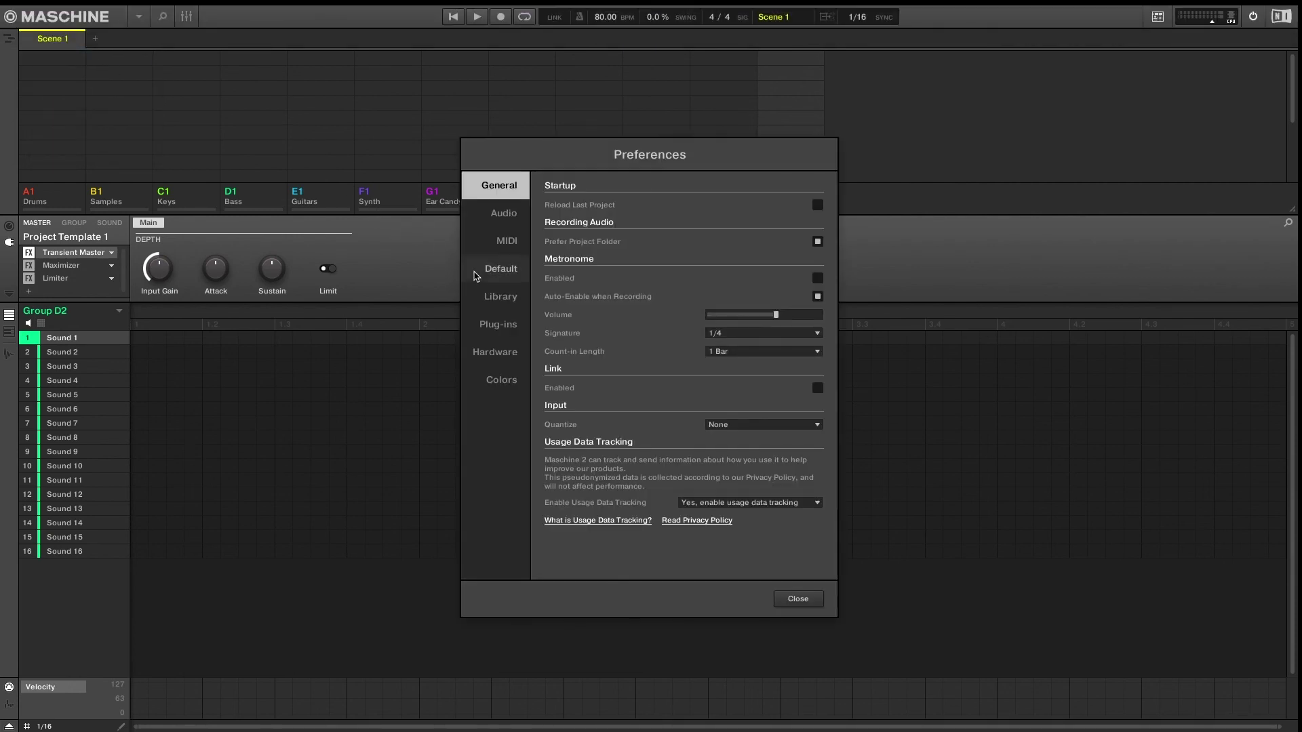
{"action": "left_click", "coordinate": [498, 279]}
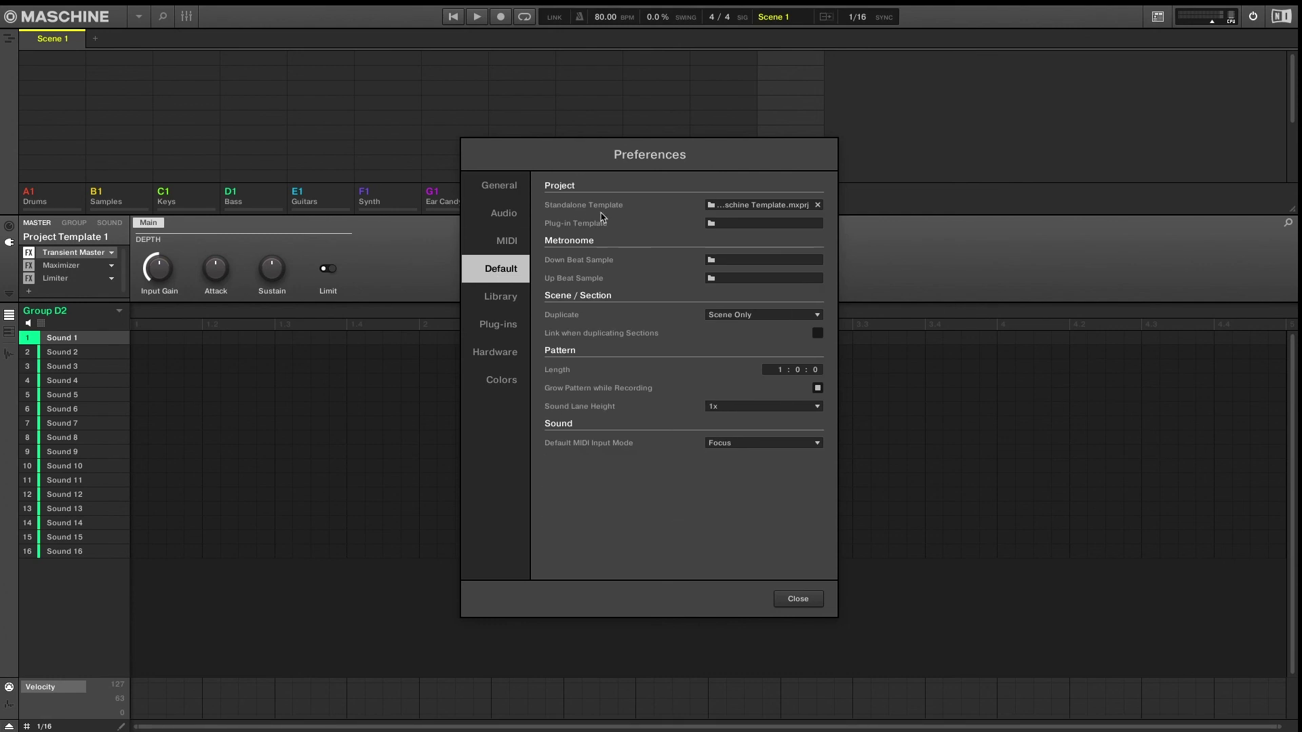
{"action": "left_click", "coordinate": [712, 205]}
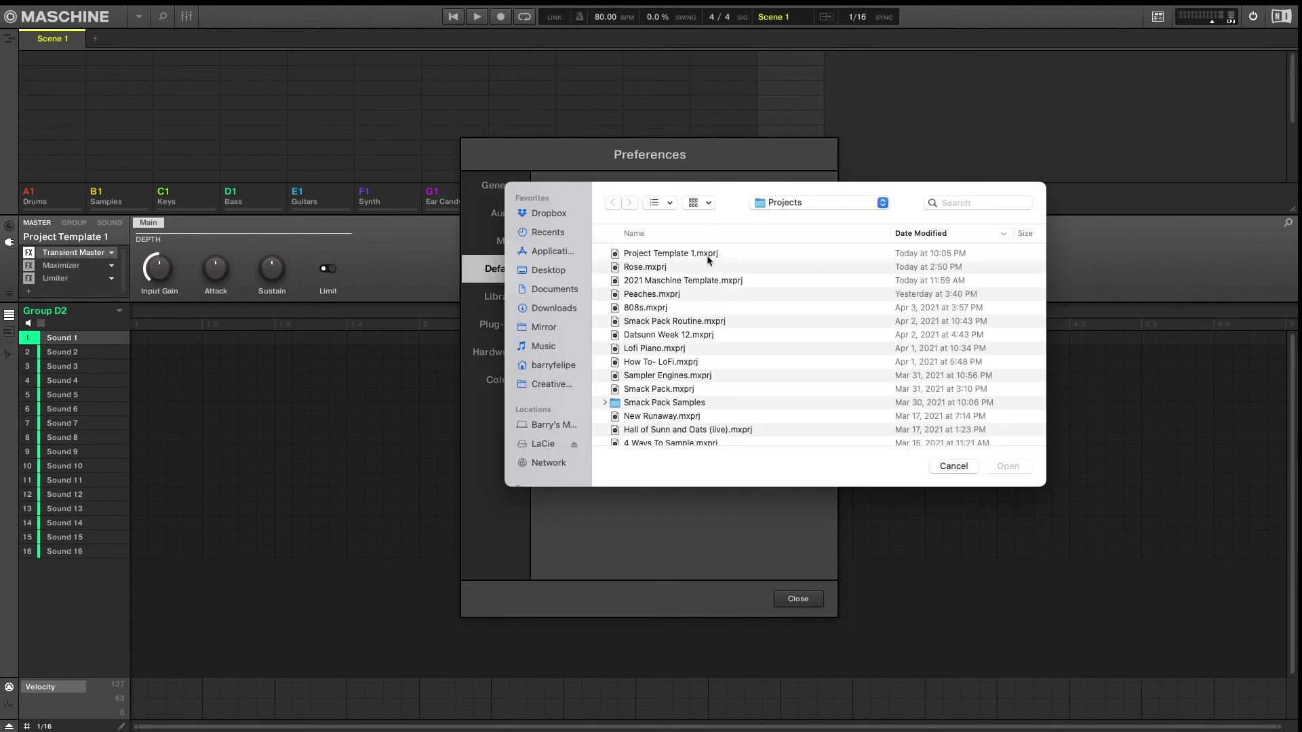
{"action": "left_click", "coordinate": [707, 260]}
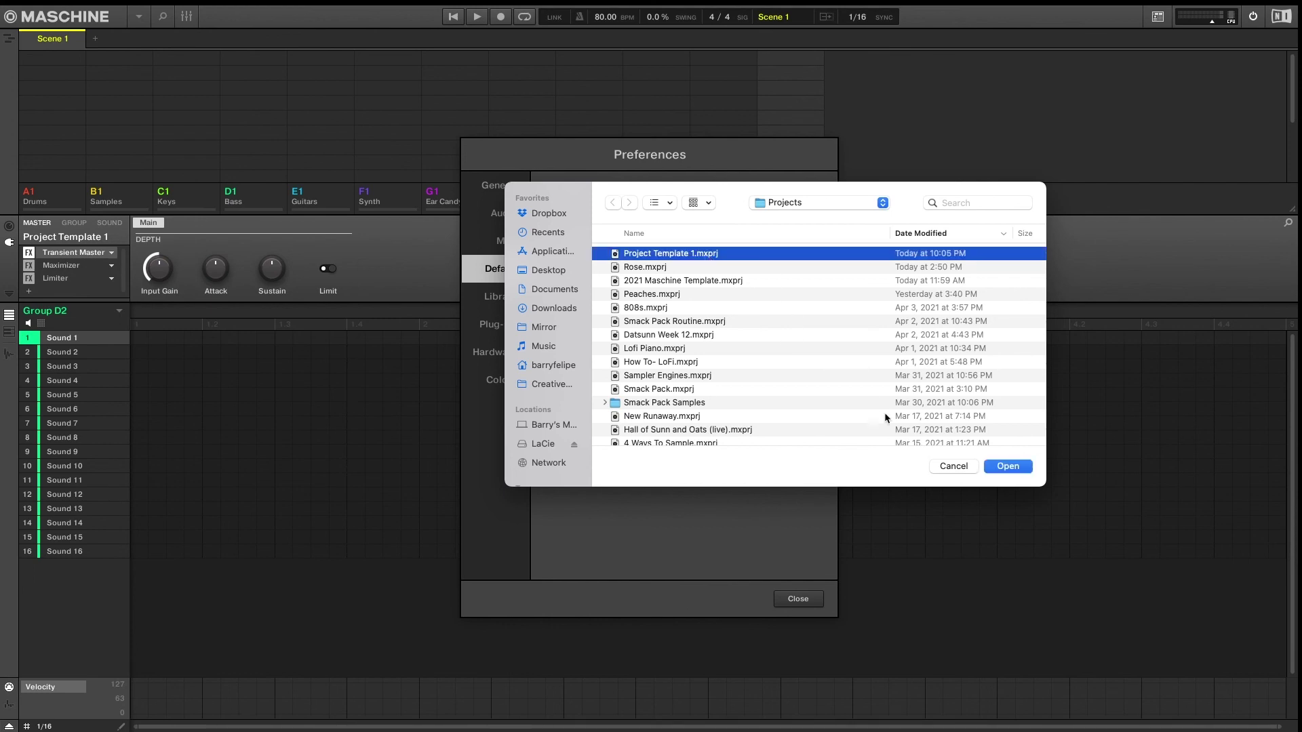
{"action": "left_click", "coordinate": [1007, 468]}
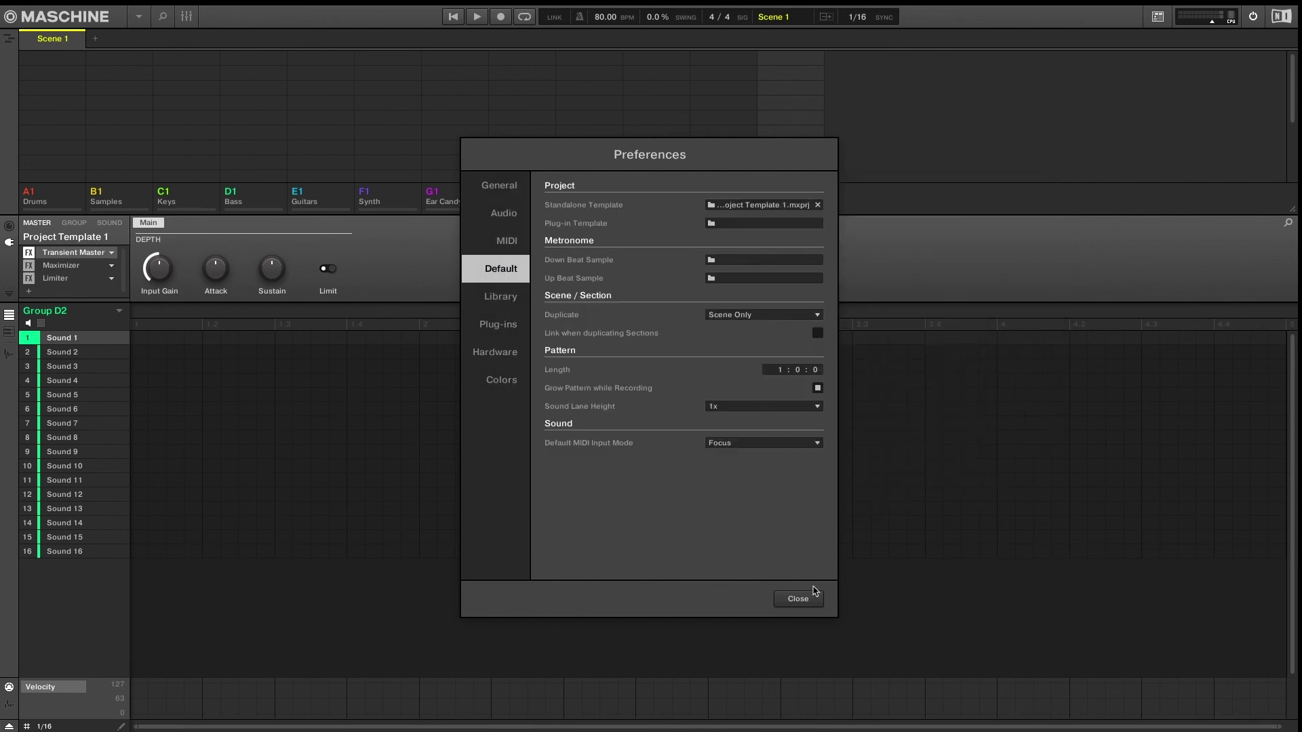
{"action": "left_click", "coordinate": [798, 600]}
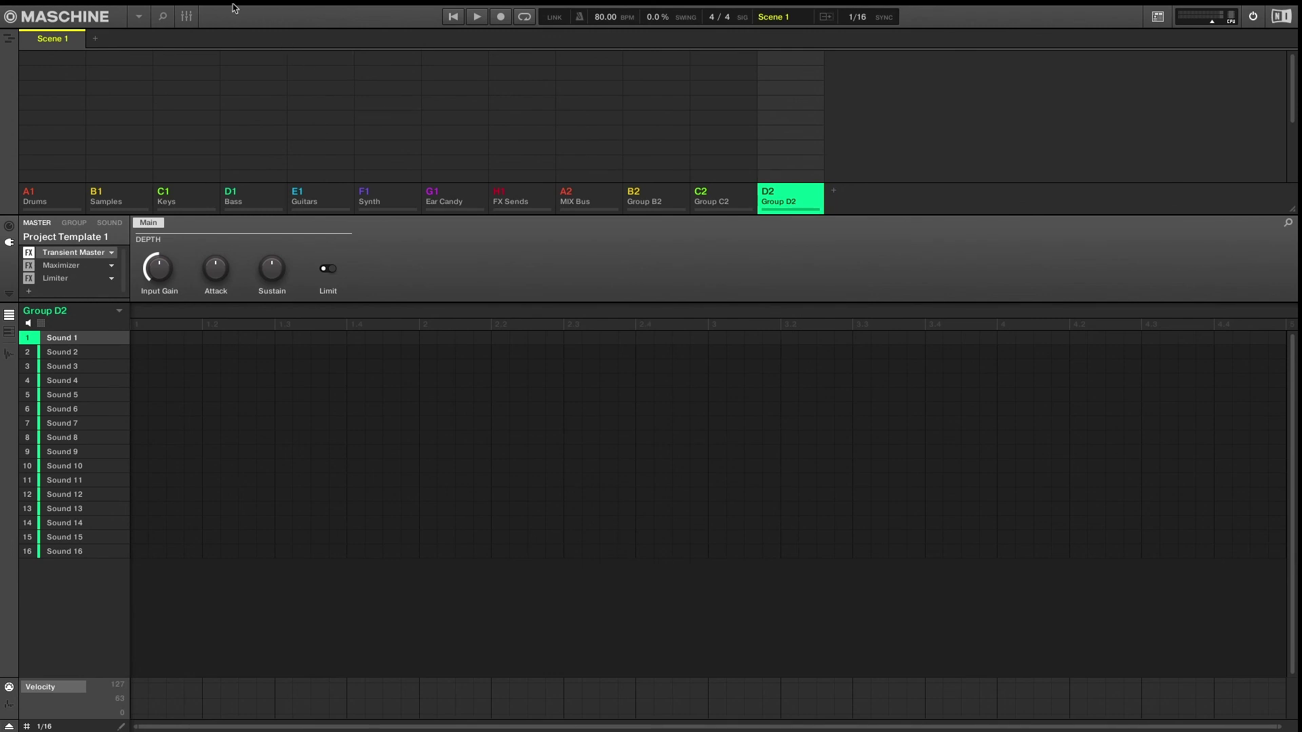
{"action": "mouse_move", "coordinate": [236, 7]}
{"action": "left_click", "coordinate": [109, 12]}
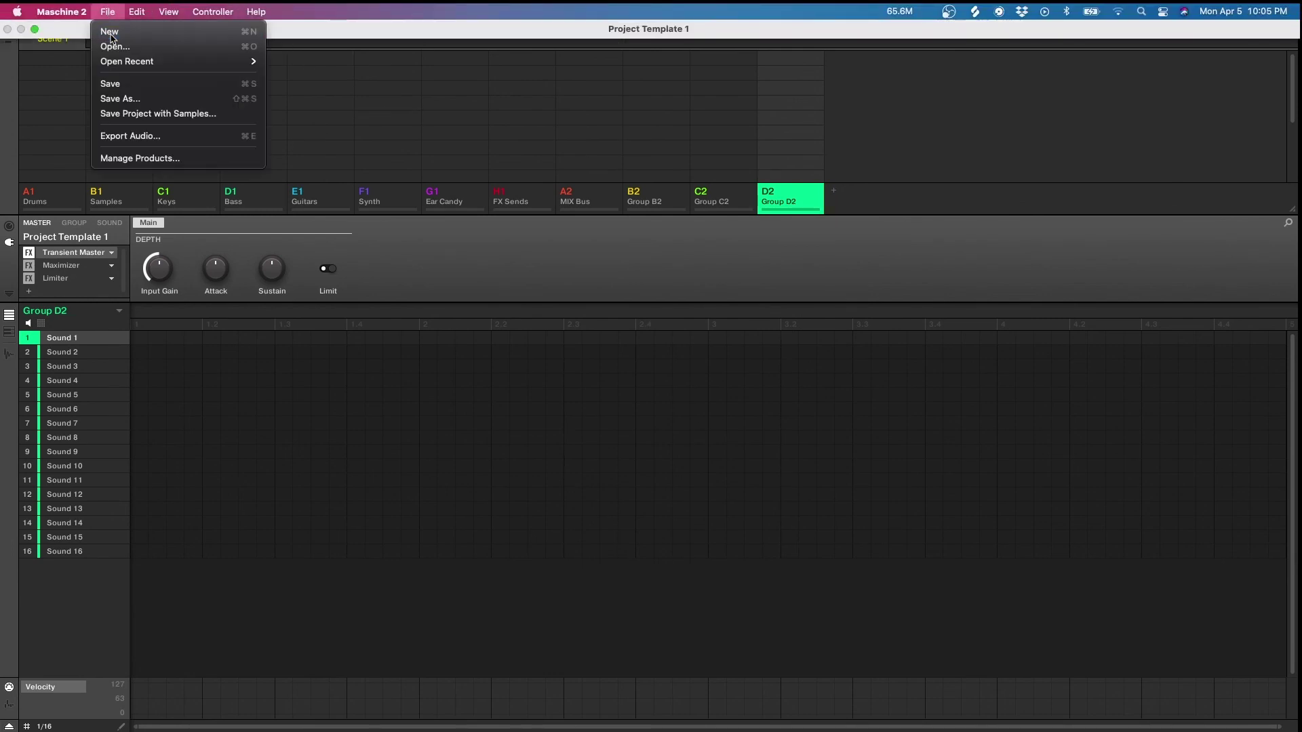
{"action": "key", "text": "Escape"}
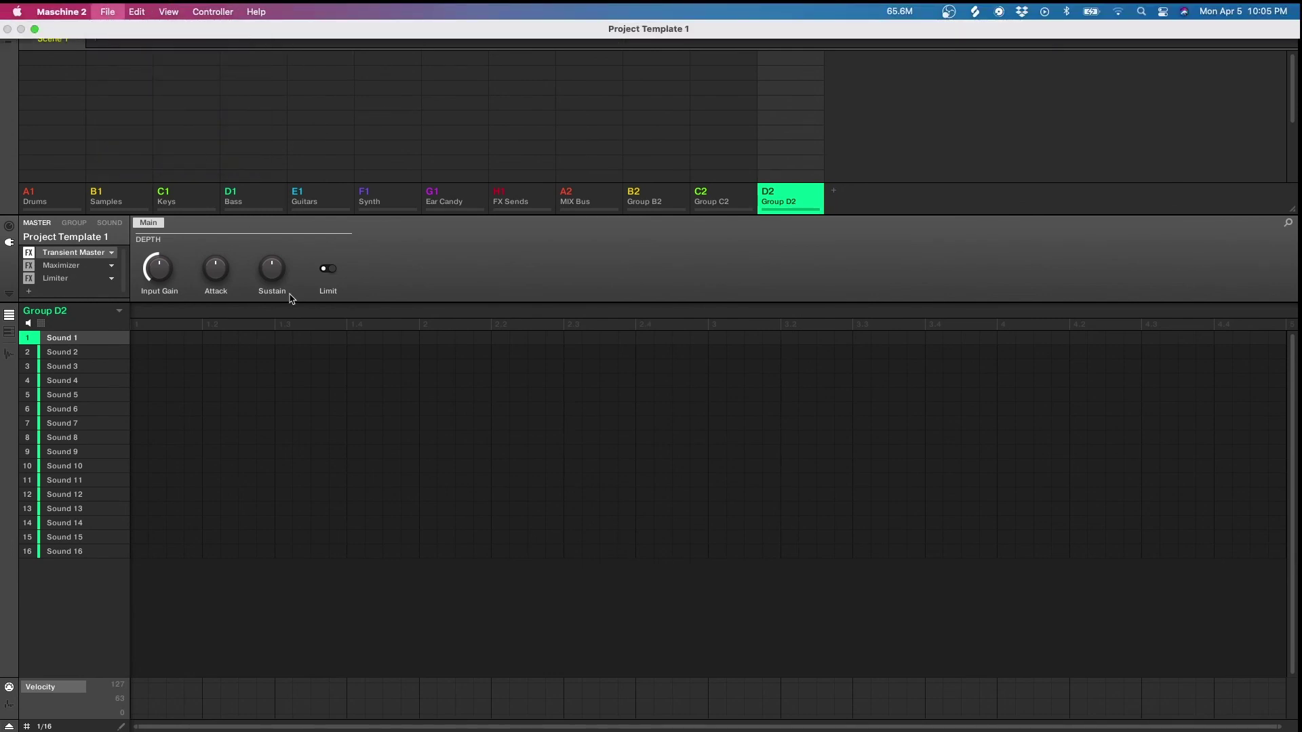